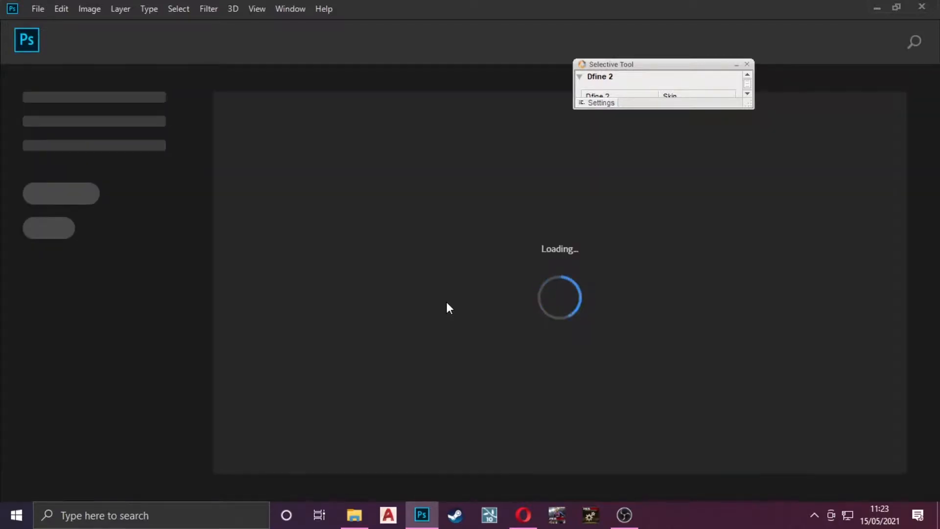
Create a new 1920 x 1080 px document at 300 ppi, activate the Move tool and shift the floating Selective Tool panel.
{"action": "left_click", "coordinate": [39, 9]}
{"action": "left_click", "coordinate": [51, 23]}
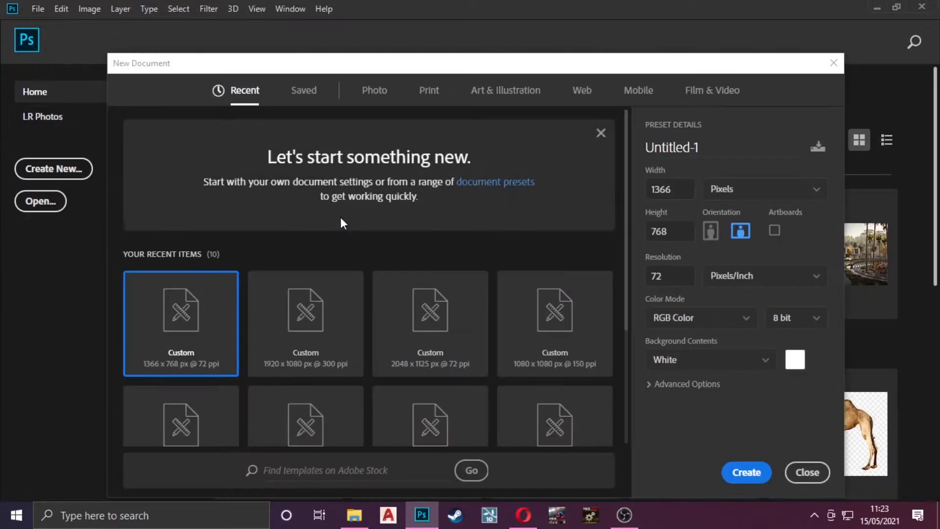
{"action": "left_click", "coordinate": [304, 347]}
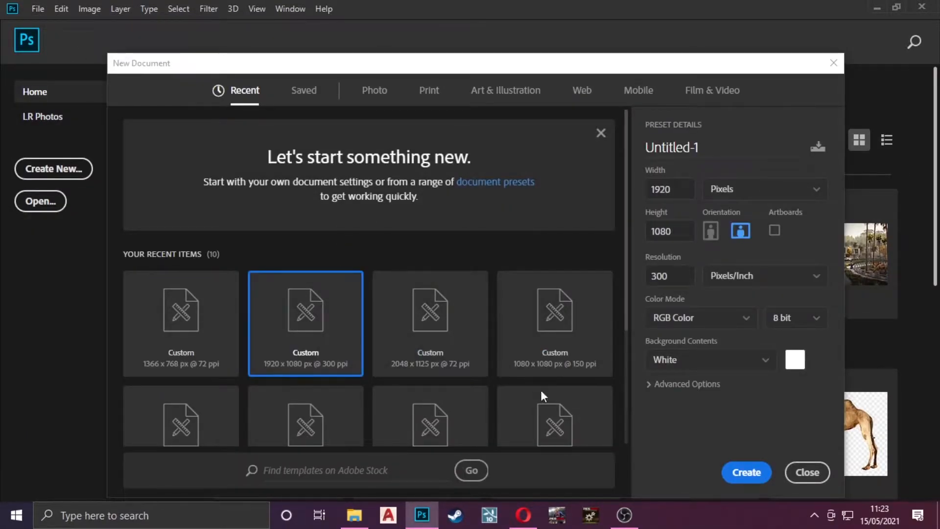
{"action": "left_click", "coordinate": [746, 472]}
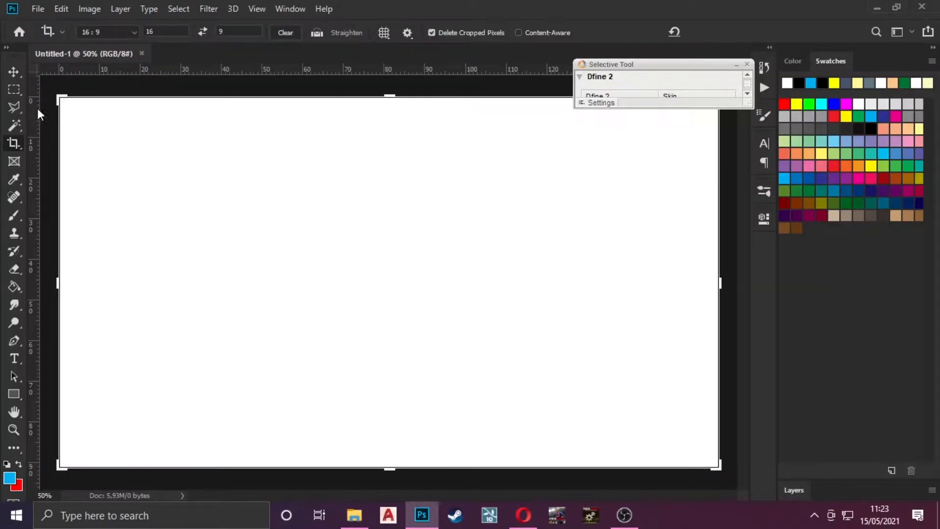
{"action": "left_click", "coordinate": [13, 71]}
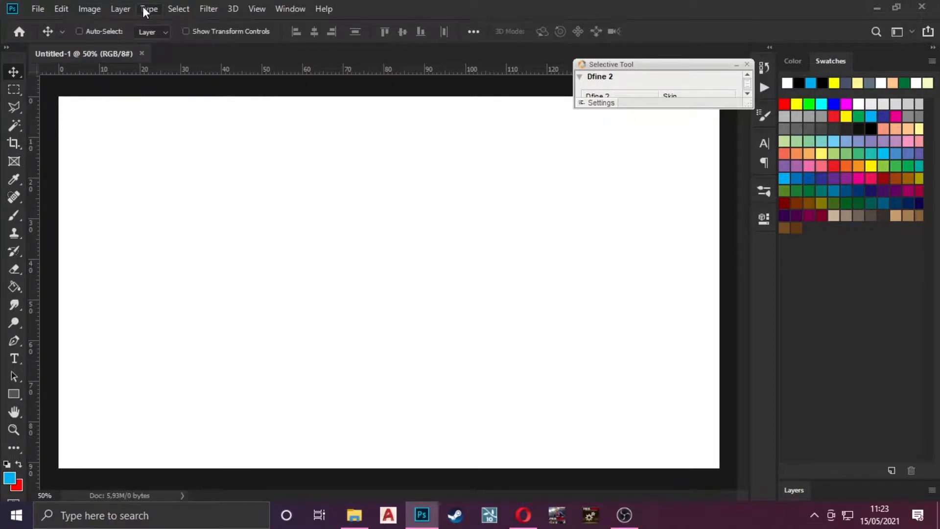
{"action": "left_click_drag", "start_coordinate": [702, 67], "coordinate": [653, 106]}
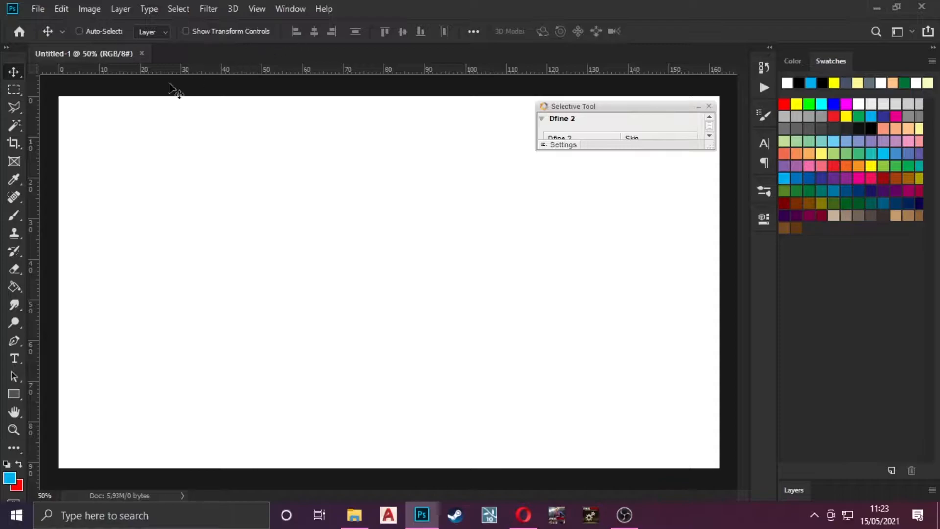
Activate the Brush tool and restore the default brushes in the brush preset list.
{"action": "left_click", "coordinate": [14, 218]}
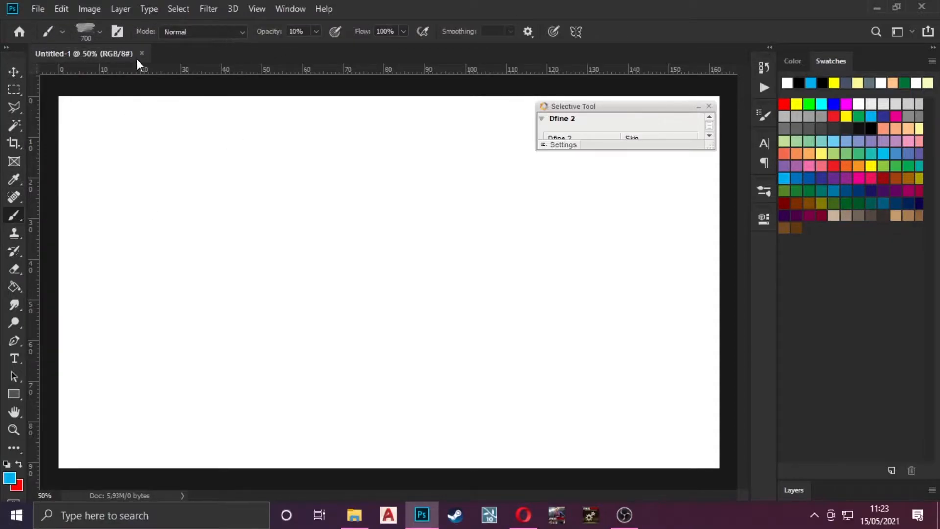
{"action": "left_click", "coordinate": [98, 30]}
{"action": "scroll", "coordinate": [168, 172], "scroll_direction": "up", "scroll_amount": 3}
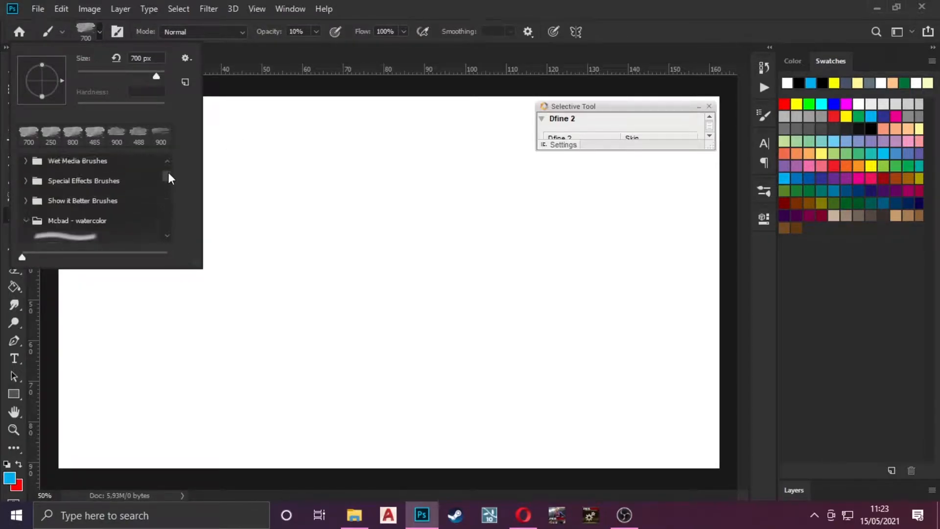
{"action": "left_click", "coordinate": [25, 215]}
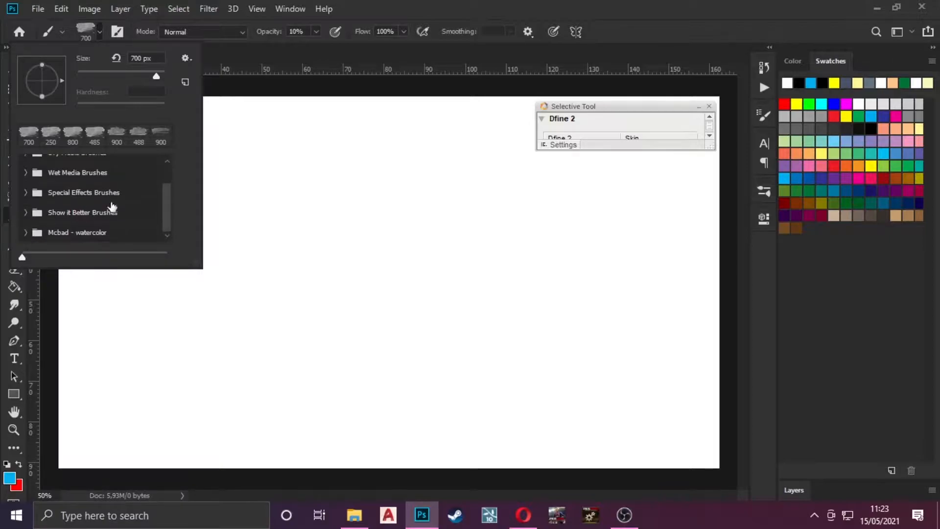
{"action": "left_click", "coordinate": [185, 59]}
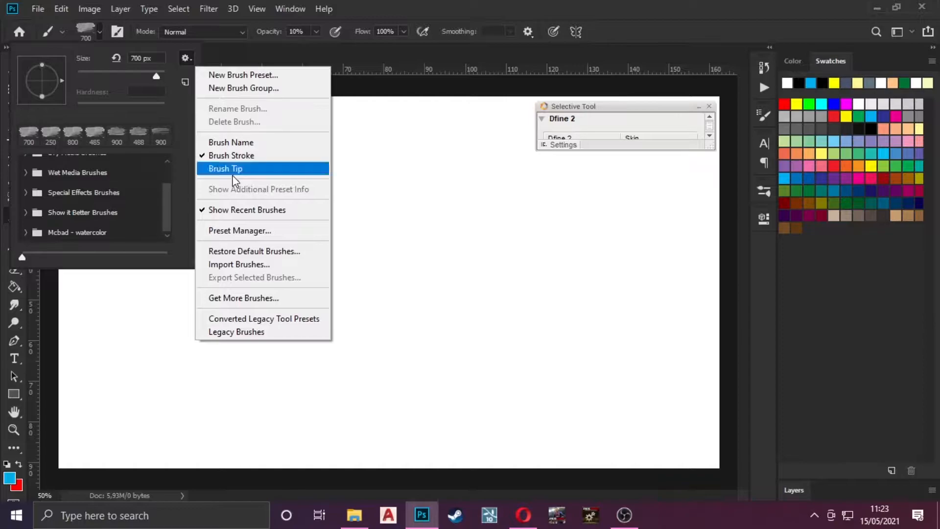
{"action": "left_click", "coordinate": [236, 250]}
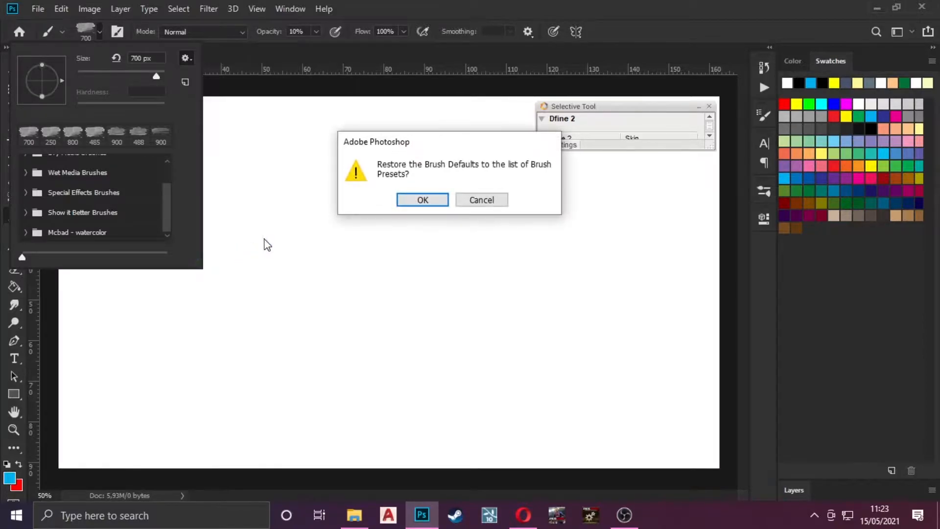
{"action": "left_click", "coordinate": [417, 202]}
{"action": "left_click_drag", "start_coordinate": [166, 188], "coordinate": [165, 217]}
Import the Show it Better Brushes file from the Brushes library folder and expand its new group in the preset list.
{"action": "left_click", "coordinate": [187, 58]}
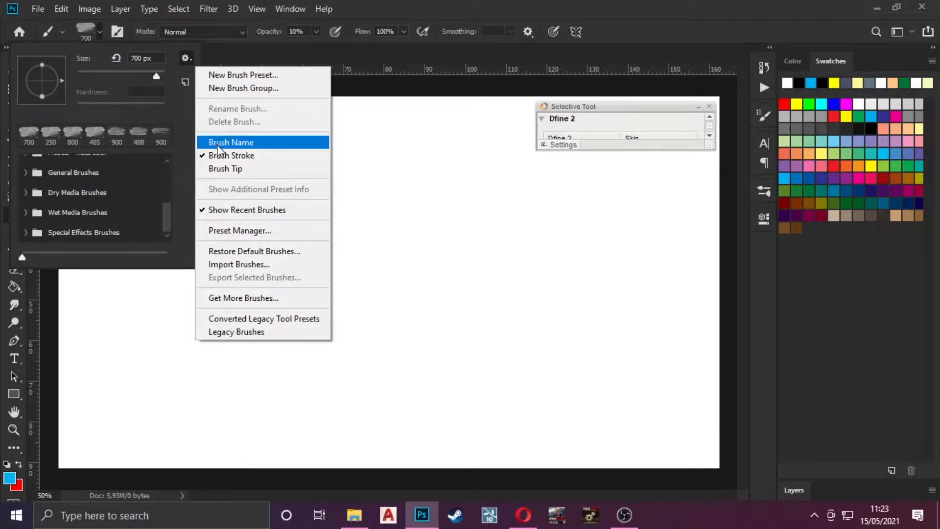
{"action": "left_click", "coordinate": [239, 264]}
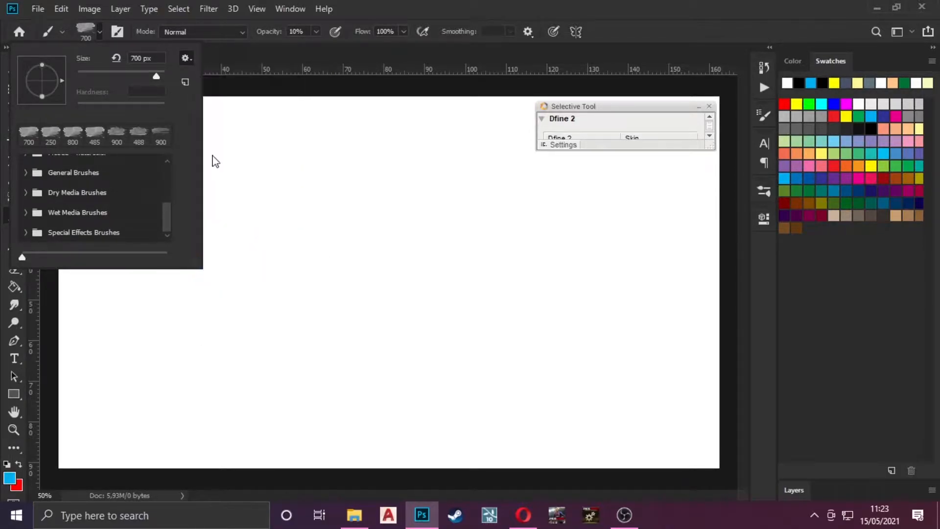
{"action": "left_click", "coordinate": [144, 77]}
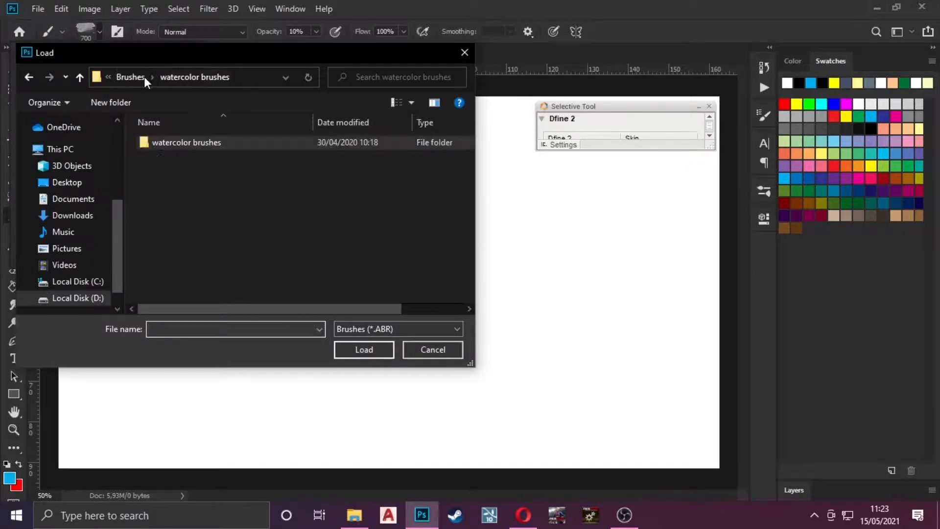
{"action": "left_click", "coordinate": [144, 78]}
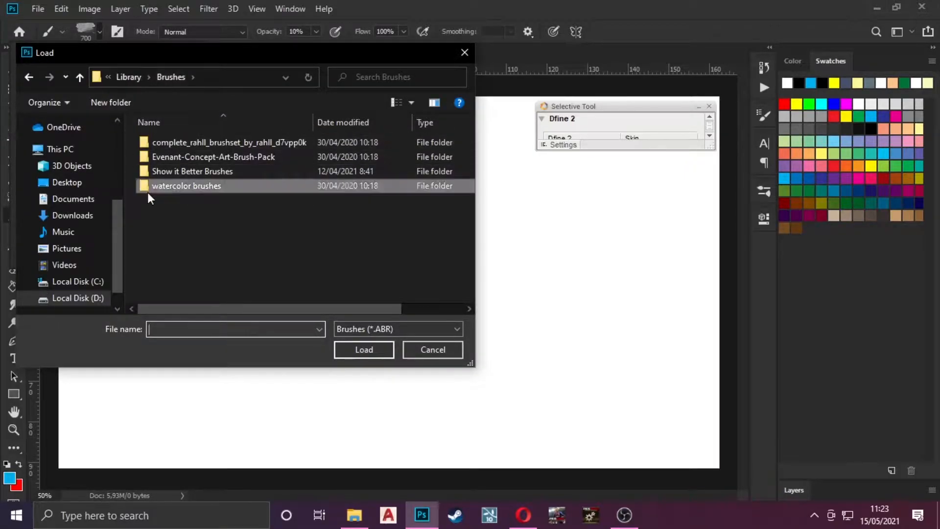
{"action": "double_click", "coordinate": [197, 171]}
{"action": "left_click", "coordinate": [193, 143]}
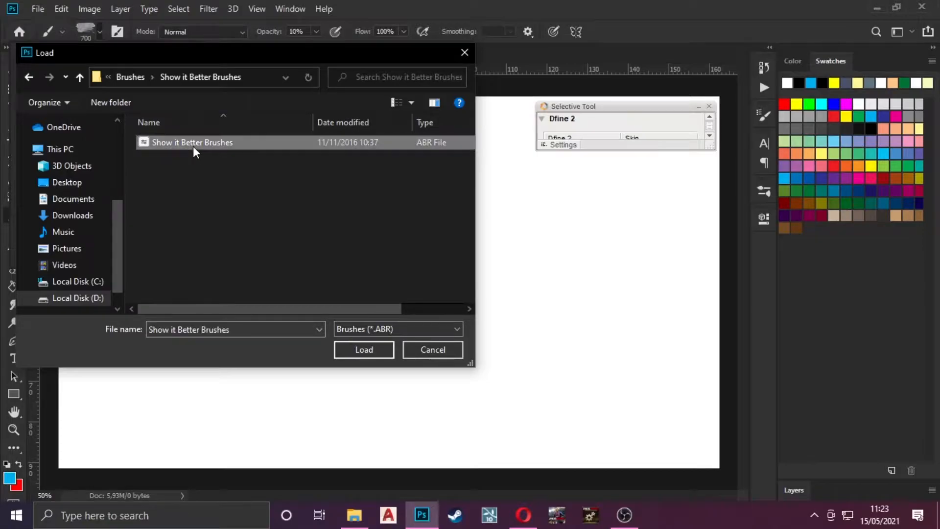
{"action": "left_click", "coordinate": [351, 349]}
{"action": "left_click_drag", "start_coordinate": [164, 200], "coordinate": [166, 220]}
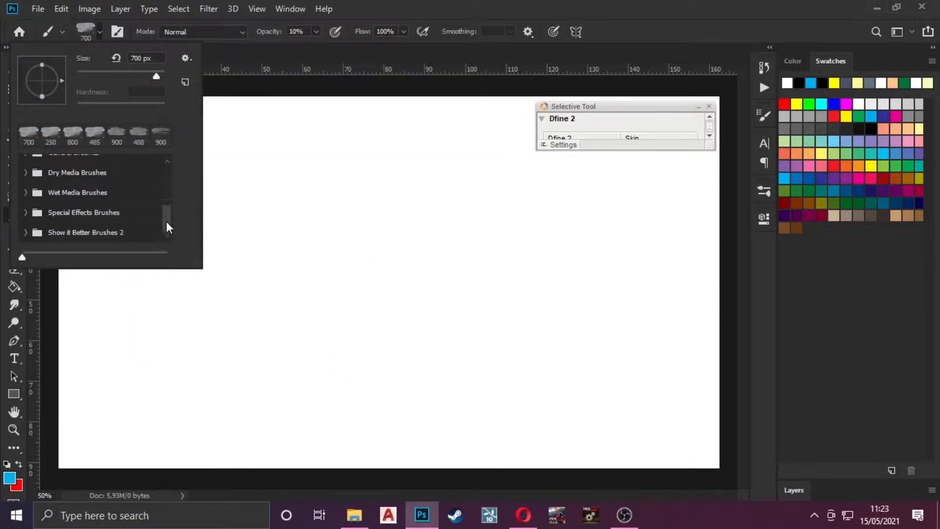
{"action": "left_click", "coordinate": [83, 240]}
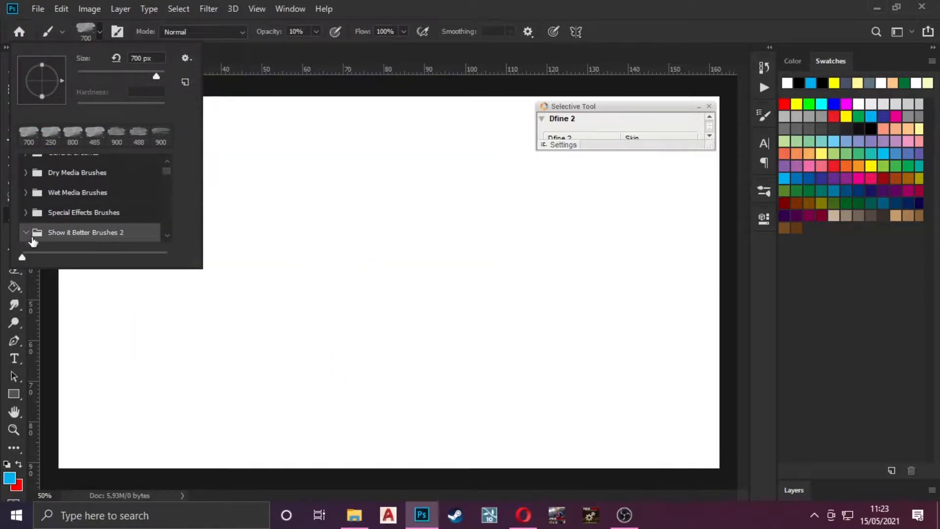
{"action": "left_click", "coordinate": [27, 233]}
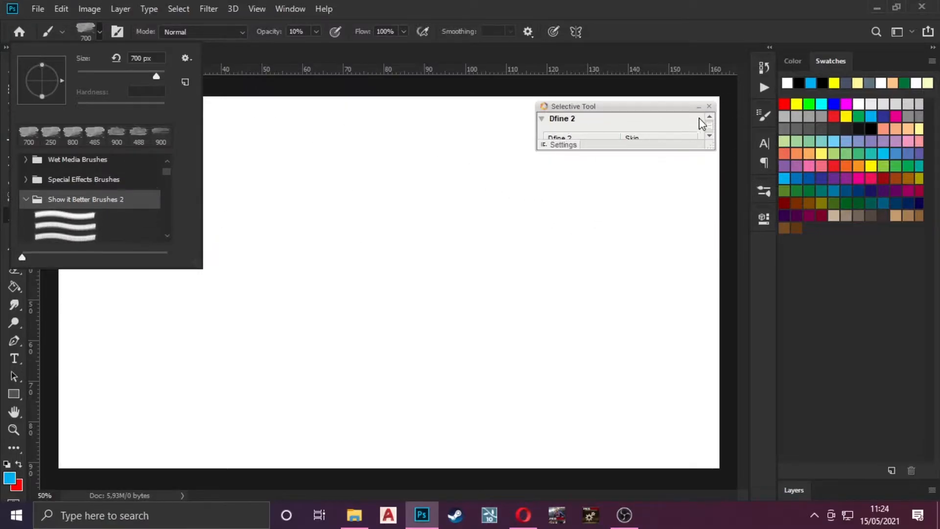
Browse the brush tips in Brush Settings, moving the floating Selective Tool panel clear of them.
{"action": "left_click", "coordinate": [764, 115]}
{"action": "left_click", "coordinate": [764, 116]}
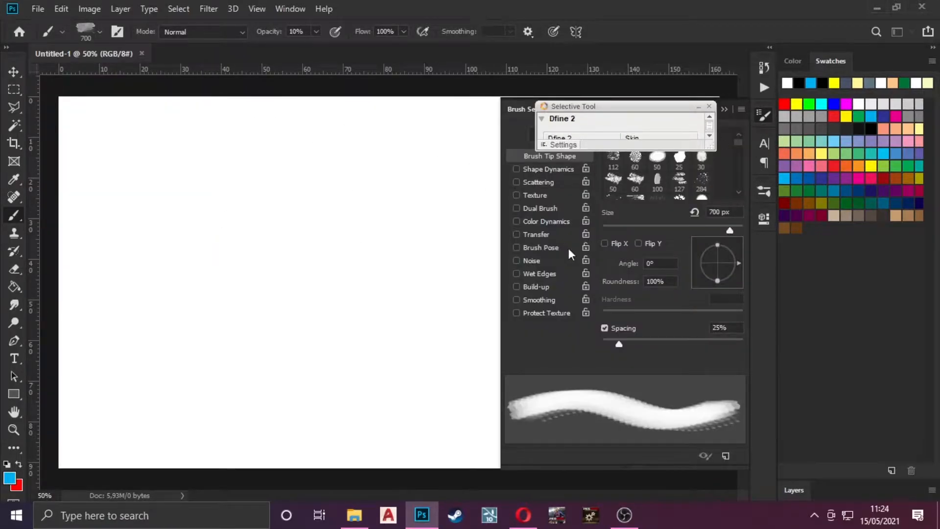
{"action": "left_click_drag", "start_coordinate": [658, 105], "coordinate": [661, 191]}
{"action": "left_click_drag", "start_coordinate": [739, 142], "coordinate": [739, 163]}
{"action": "left_click_drag", "start_coordinate": [652, 186], "coordinate": [666, 29]}
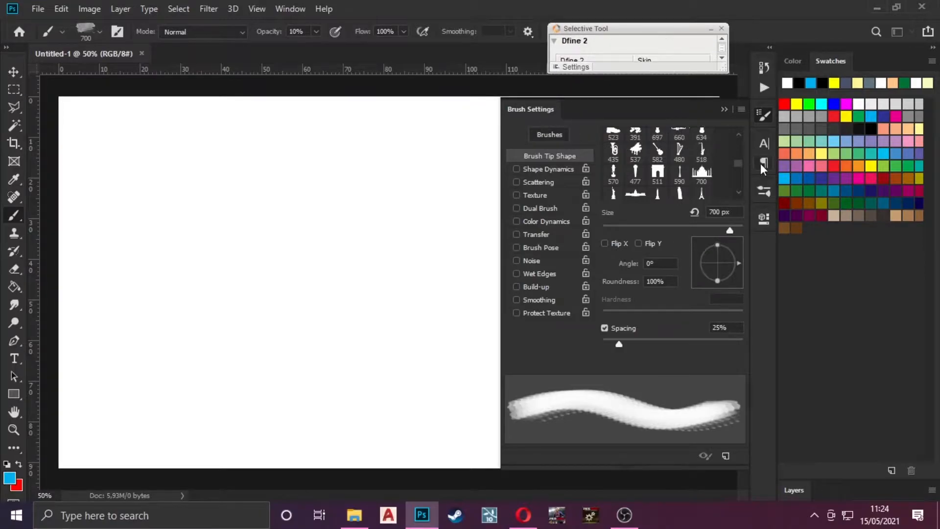
{"action": "left_click_drag", "start_coordinate": [740, 162], "coordinate": [739, 171]}
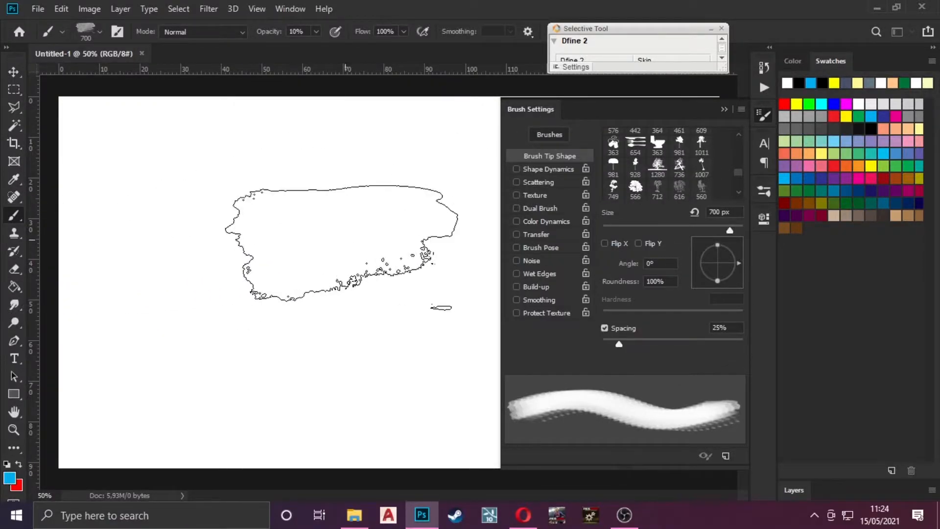
Activate the Line tool and set the foreground color to teal 1cbbb4.
{"action": "right_click", "coordinate": [19, 398]}
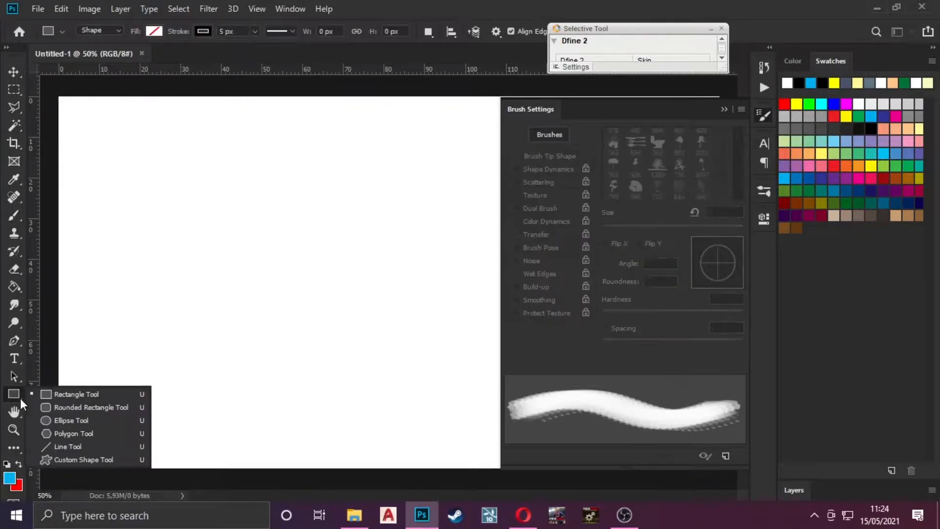
{"action": "left_click", "coordinate": [64, 444]}
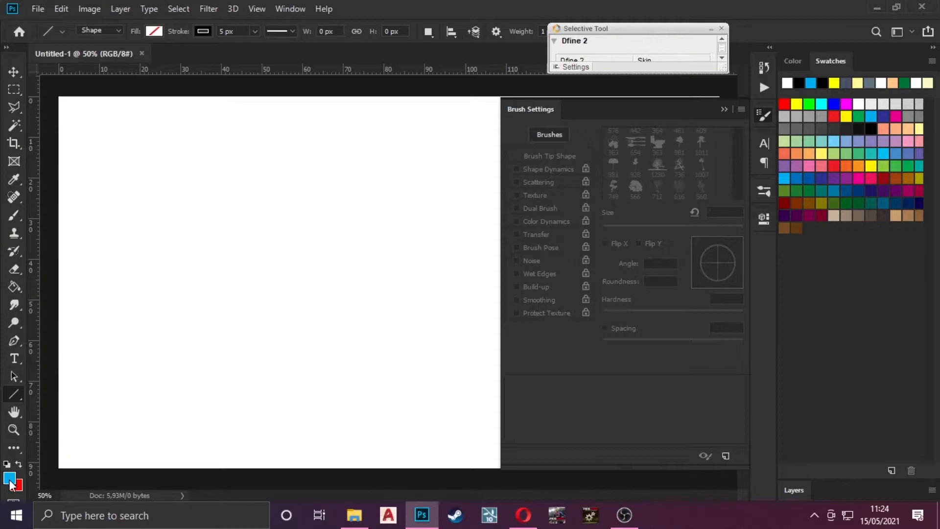
{"action": "left_click", "coordinate": [10, 479]}
{"action": "left_click_drag", "start_coordinate": [694, 160], "coordinate": [557, 156]}
{"action": "left_click", "coordinate": [870, 154]}
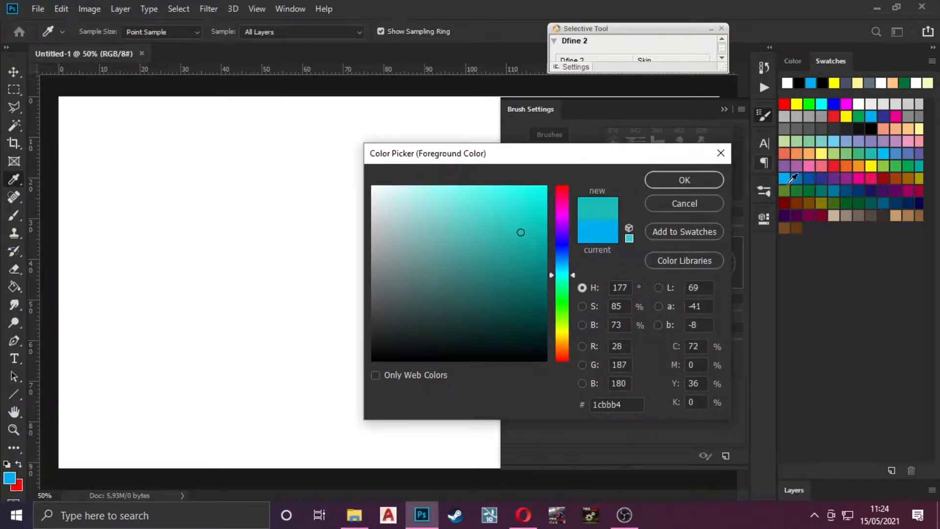
{"action": "left_click", "coordinate": [658, 187]}
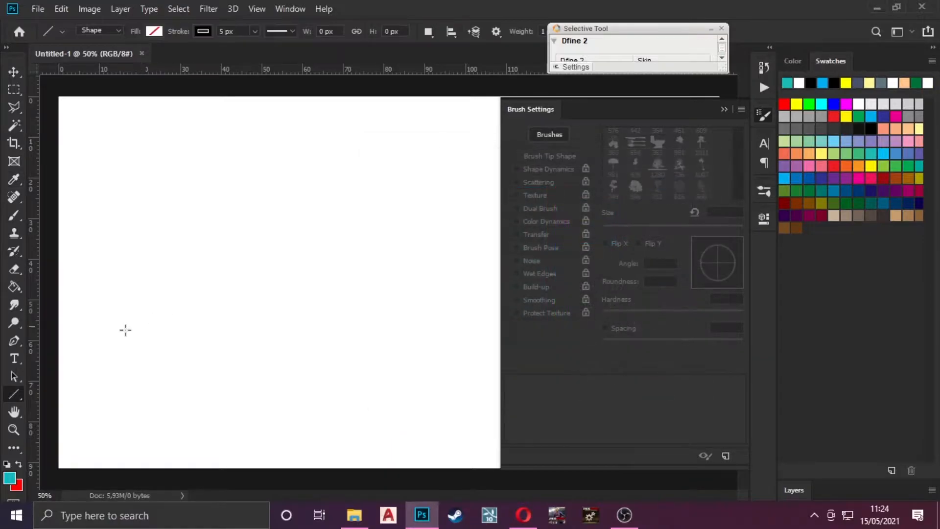
Hide Brush Settings and draw a horizontal line about 1936 px long across the lower part of the canvas.
{"action": "left_click", "coordinate": [724, 109]}
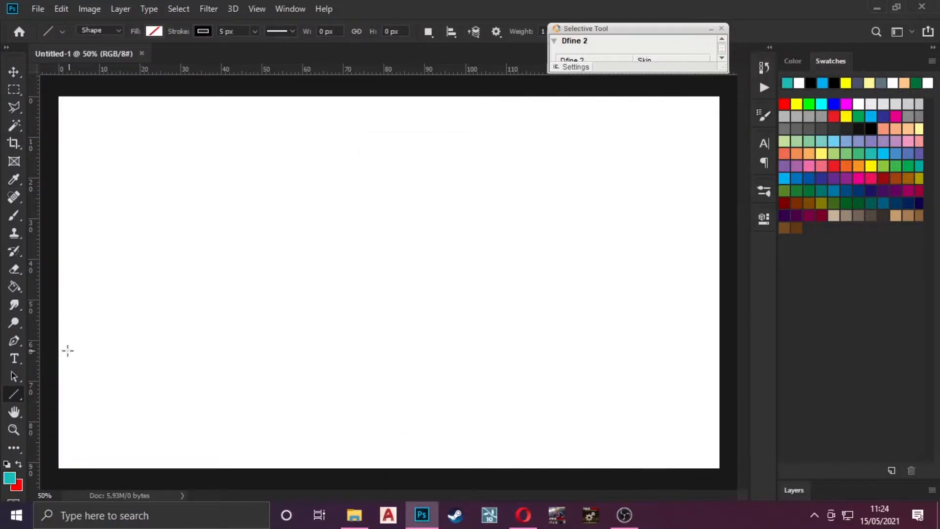
{"action": "left_click_drag", "start_coordinate": [54, 348], "coordinate": [721, 348]}
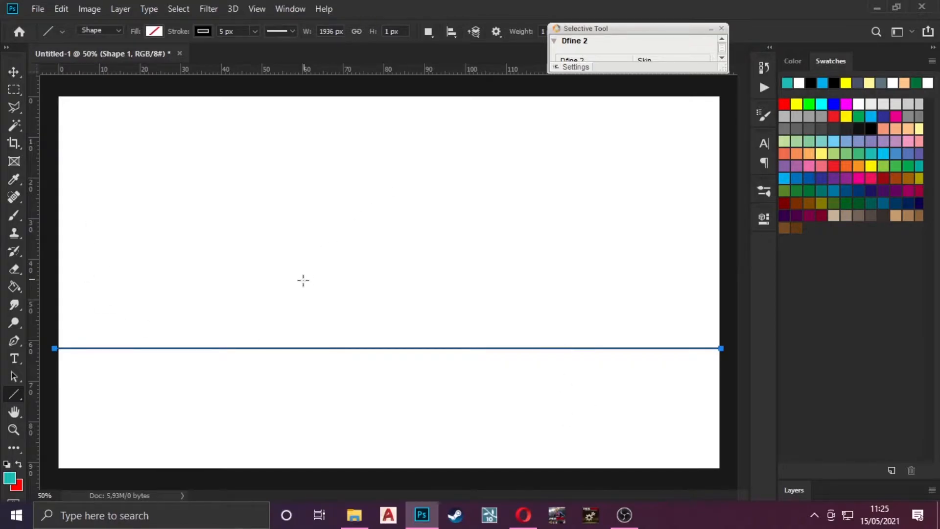
{"action": "left_click", "coordinate": [13, 72]}
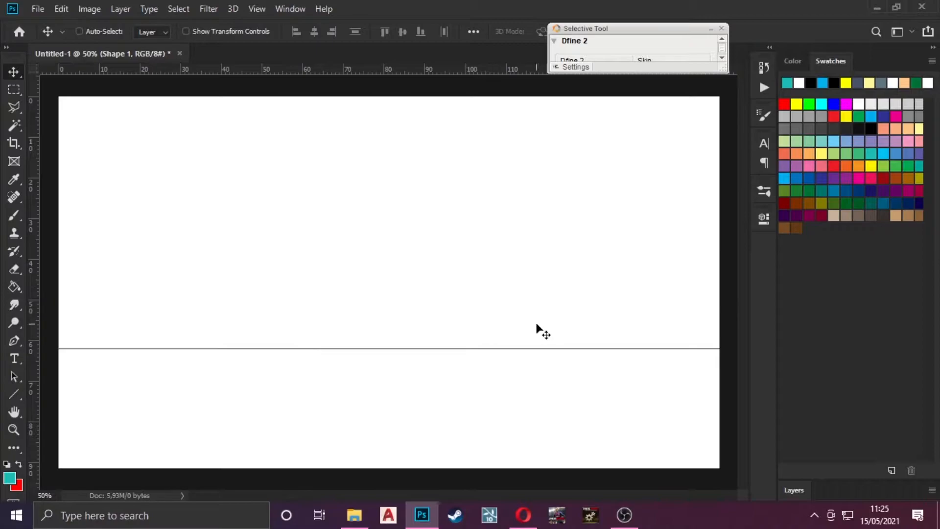
Show the layer list and choose the 496 px broad tree tip for the Brush tool.
{"action": "left_click", "coordinate": [795, 489]}
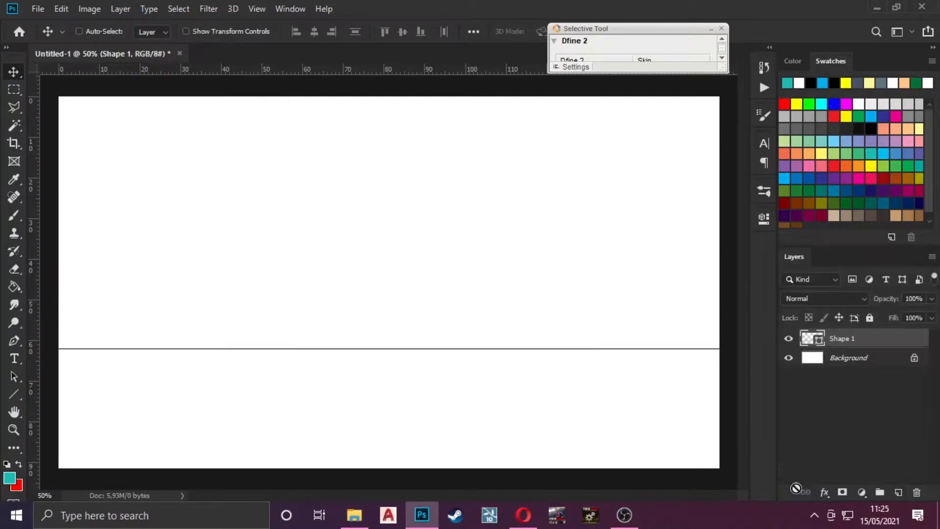
{"action": "left_click", "coordinate": [14, 215]}
{"action": "left_click", "coordinate": [764, 115]}
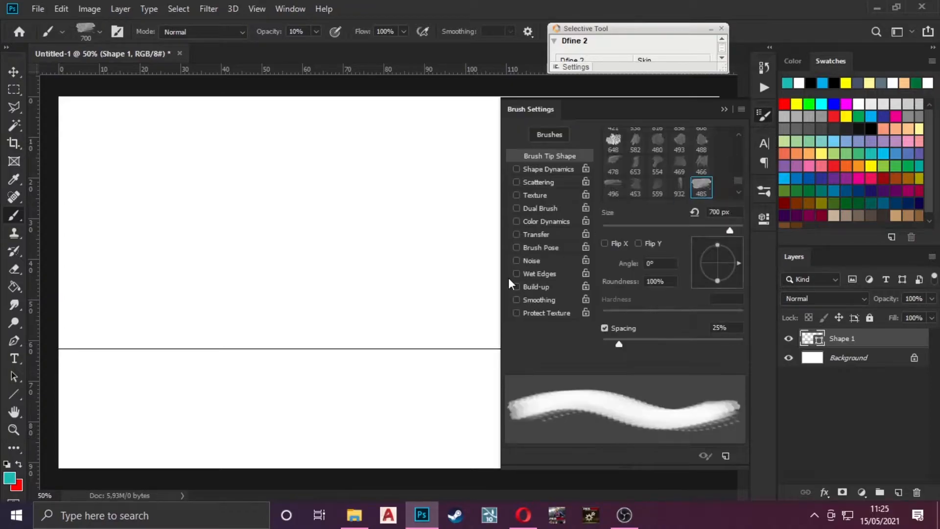
{"action": "mouse_move", "coordinate": [738, 180]}
{"action": "left_mouse_down"}
{"action": "mouse_move", "coordinate": [738, 188]}
{"action": "mouse_move", "coordinate": [740, 176]}
{"action": "left_mouse_up"}
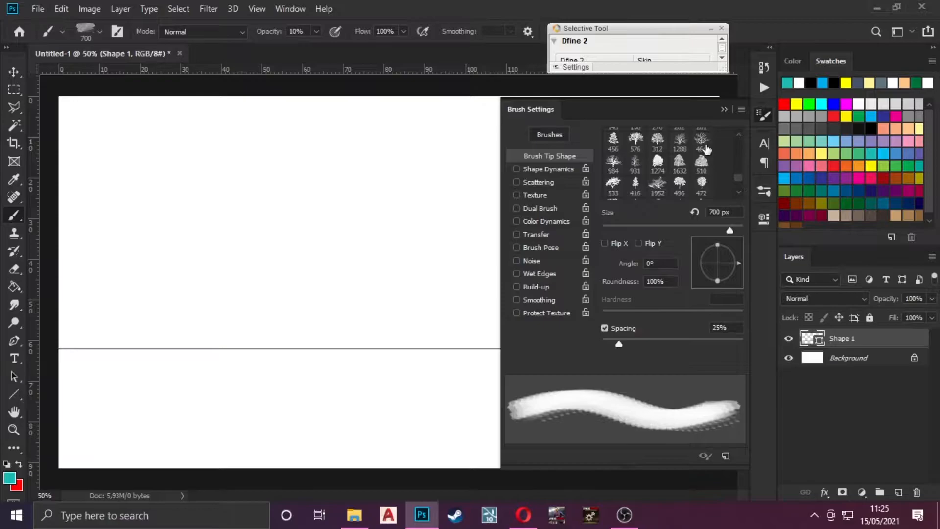
{"action": "left_click", "coordinate": [680, 186]}
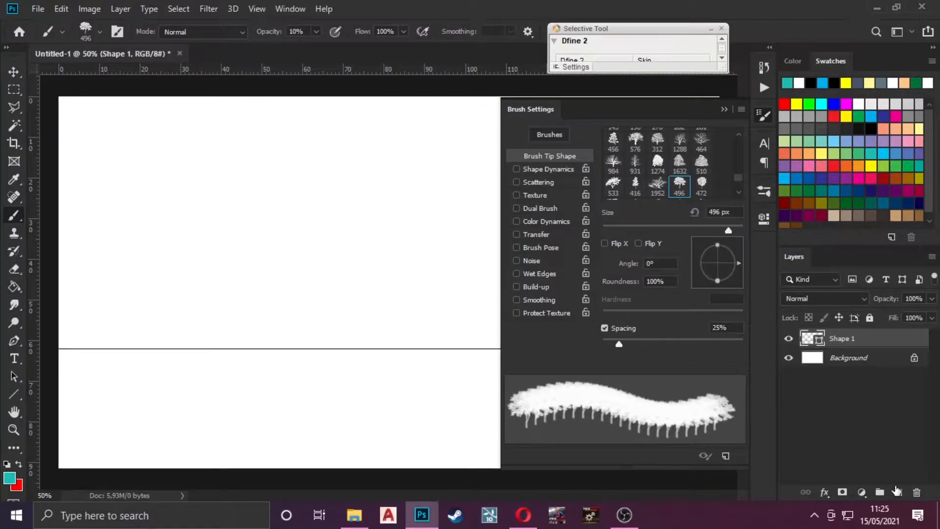
Add a new layer, undo the trial stamp and stamp a teal tree at 100% opacity on the left part of the ground line.
{"action": "left_click", "coordinate": [897, 490]}
{"action": "key", "text": "ctrl+z"}
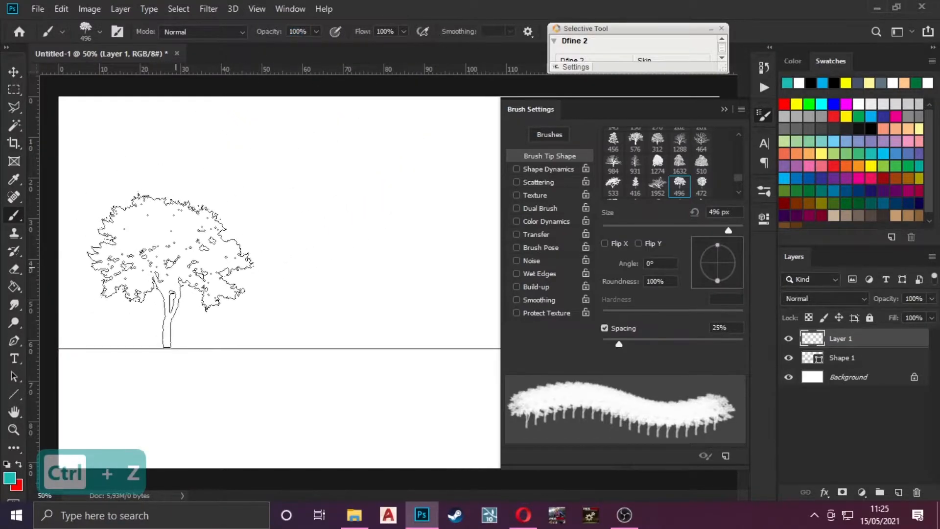
{"action": "left_click", "coordinate": [158, 269]}
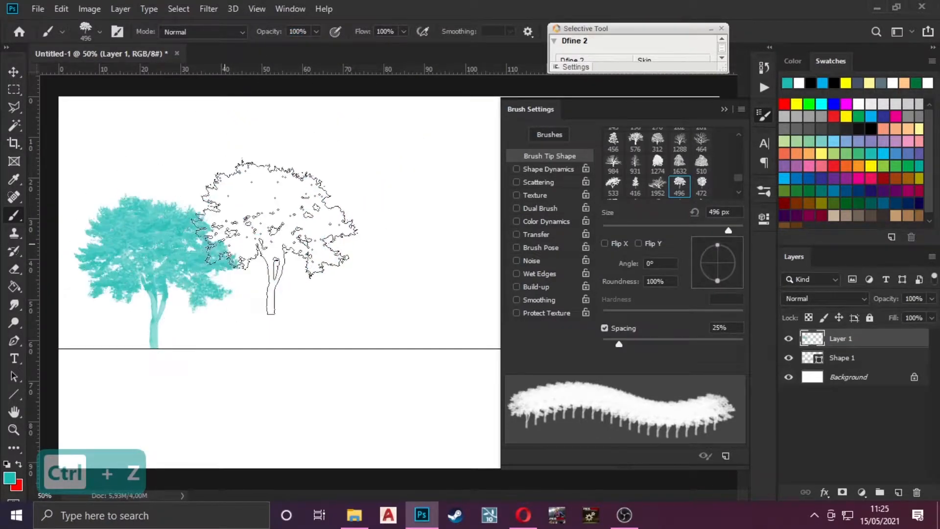
Choose the 472 px round tree tip and reduce its brush size to 250 px.
{"action": "left_click", "coordinate": [701, 184]}
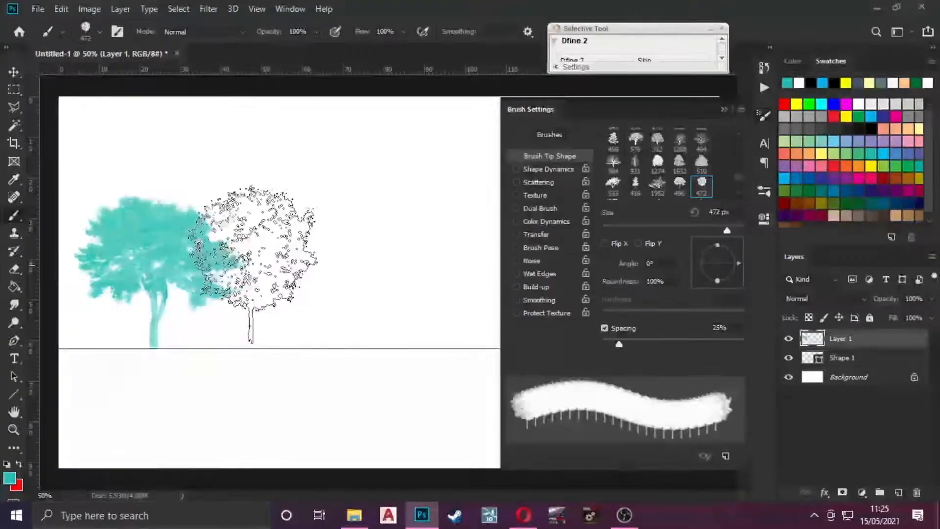
{"action": "key", "text": "bracketleft"}
{"action": "key", "text": "bracketleft"}
{"action": "key", "text": "bracketleft"}
{"action": "key", "text": "bracketleft"}
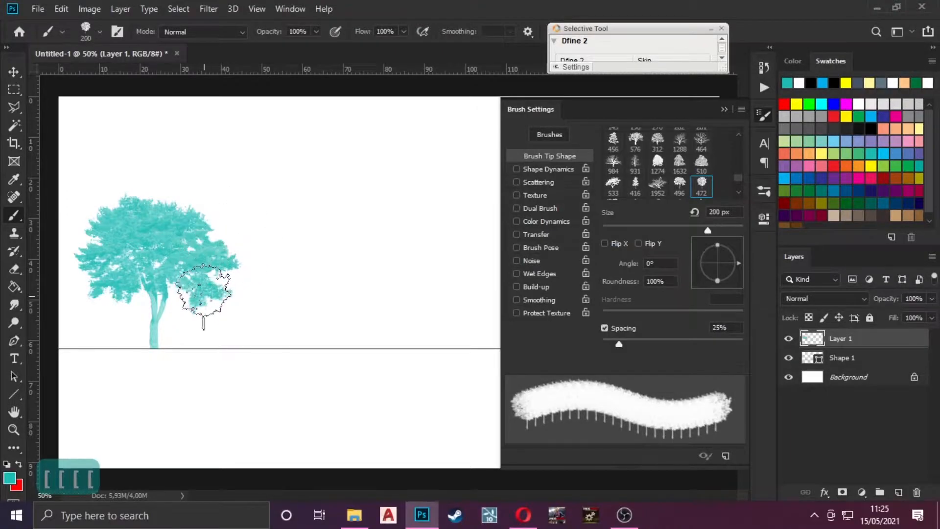
Set the brush opacity to 80% and try a round tree stamp on the ground line beside the first tree's trunk.
{"action": "key", "text": "8"}
{"action": "key", "text": "0"}
{"action": "key", "text": "Return"}
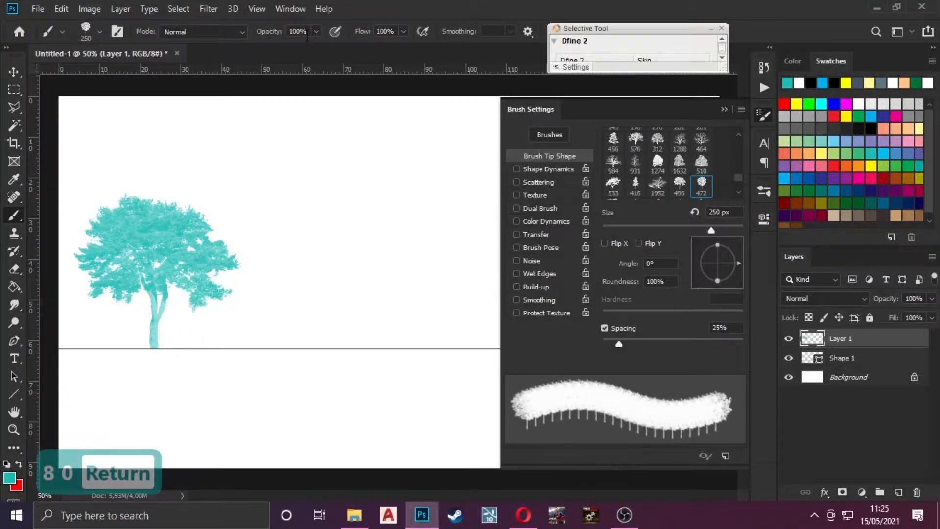
{"action": "type", "text": "80"}
{"action": "key", "text": "Return"}
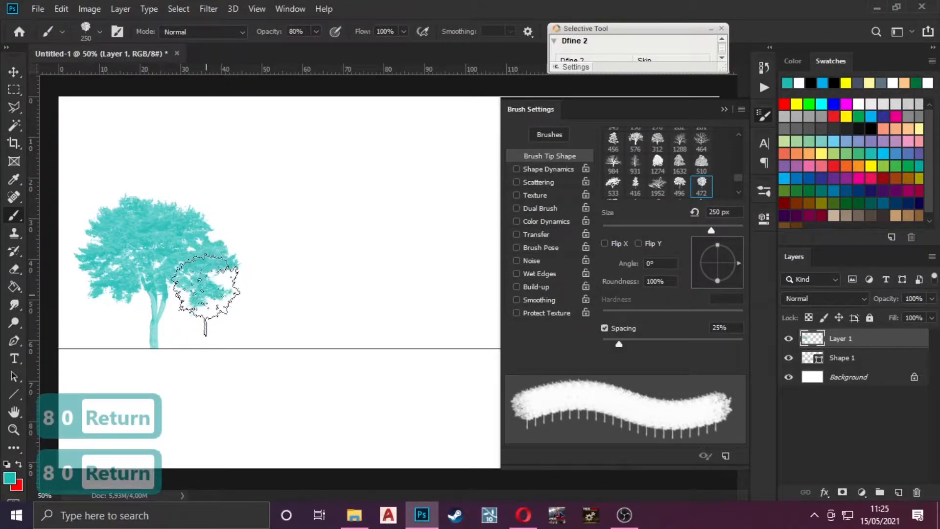
{"action": "left_click", "coordinate": [201, 307]}
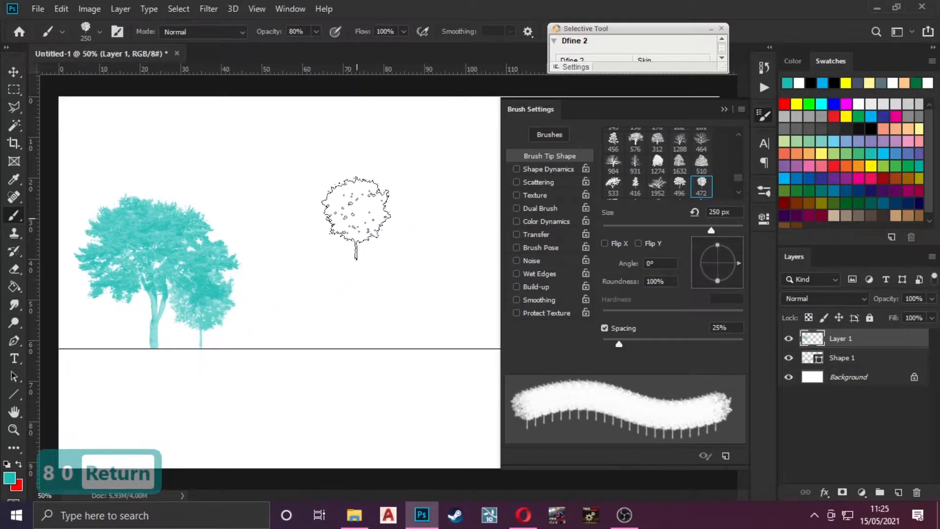
Undo the trial stamp, set the brush opacity to 60% and stamp the 250 px round tree overlapping the first tree's right side.
{"action": "key", "text": "ctrl+z"}
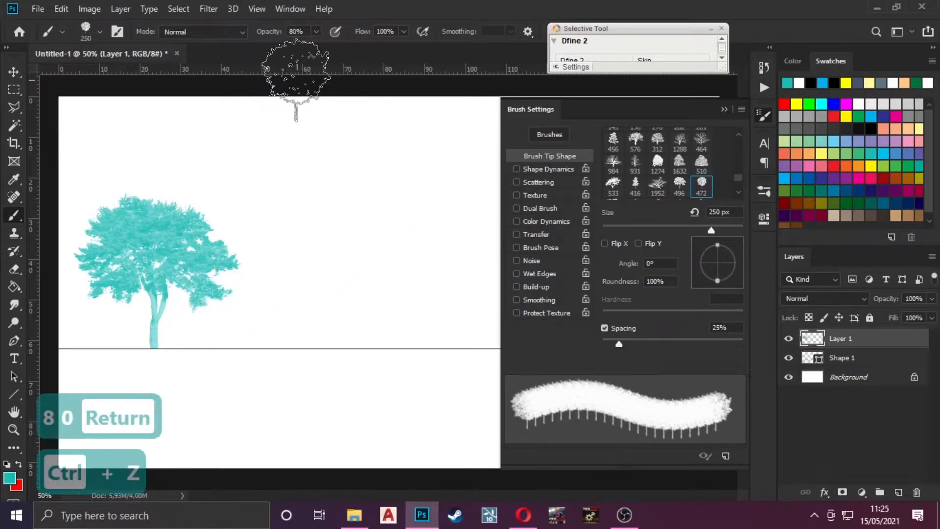
{"action": "type", "text": "60"}
{"action": "key", "text": "Return"}
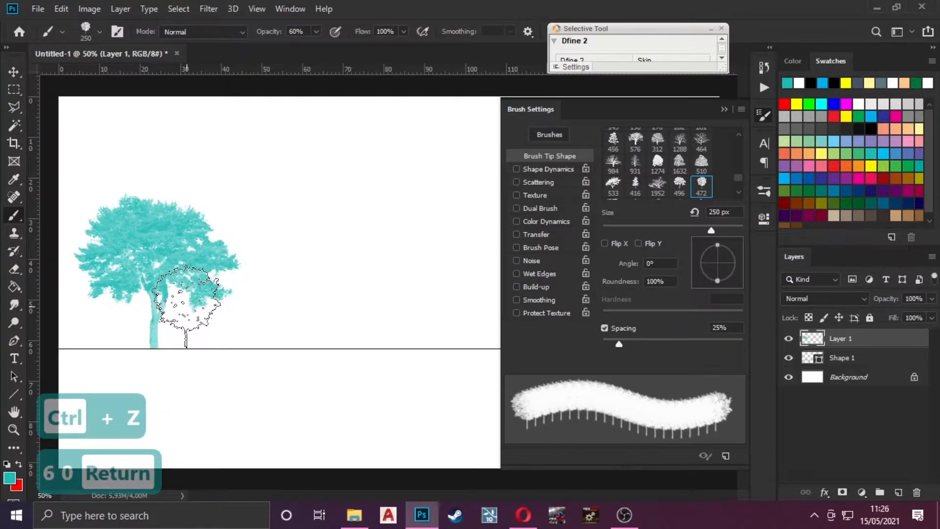
Enlarge the round tree brush to 500 px and stamp it at 40% opacity overlapping the first tree's left side.
{"action": "key", "text": "bracketright"}
{"action": "key", "text": "bracketright"}
{"action": "key", "text": "bracketright"}
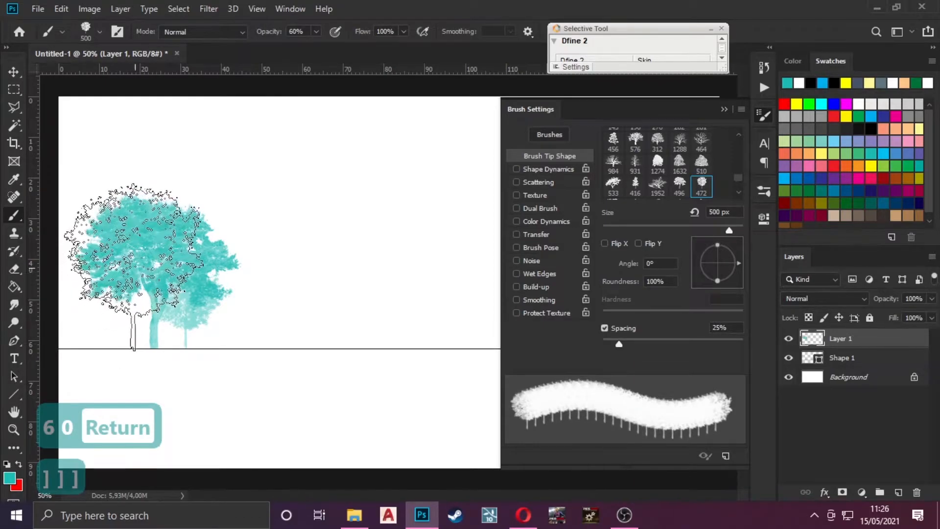
{"action": "left_click", "coordinate": [304, 30]}
{"action": "type", "text": "40"}
{"action": "key", "text": "Return"}
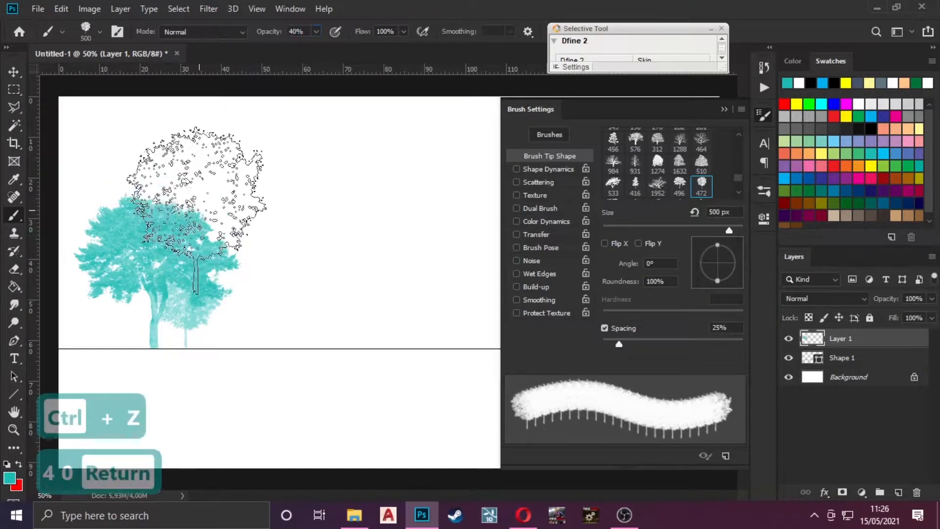
{"action": "left_click", "coordinate": [127, 266]}
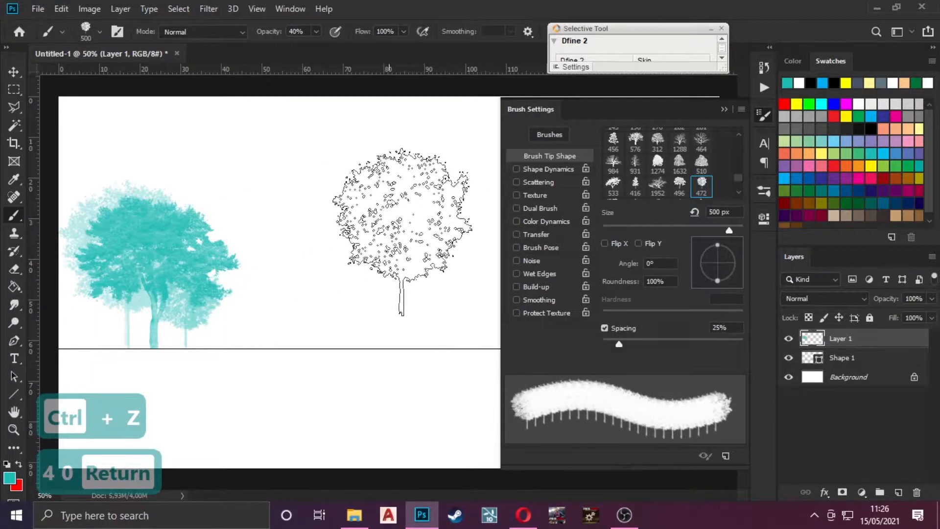
Choose the 480 px conifer tip and stamp it at 300 px and 20% opacity under the left part of the tree cluster.
{"action": "left_click", "coordinate": [739, 192]}
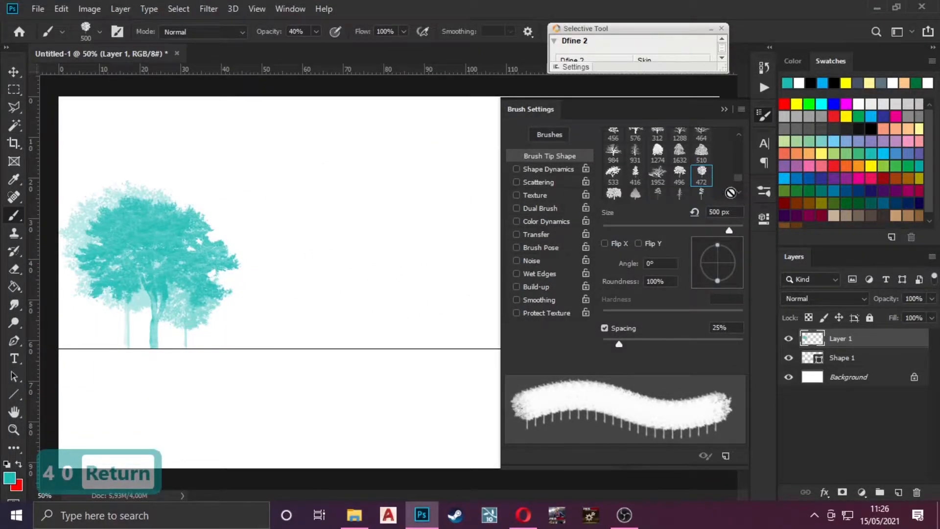
{"action": "left_click", "coordinate": [679, 186]}
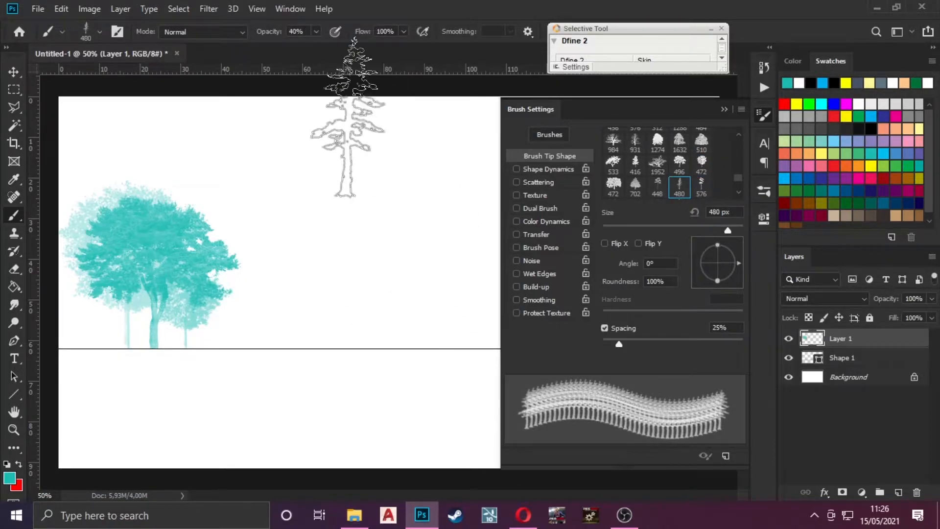
{"action": "key", "text": "2"}
{"action": "key", "text": "0"}
{"action": "key", "text": "bracketleft"}
{"action": "key", "text": "bracketleft"}
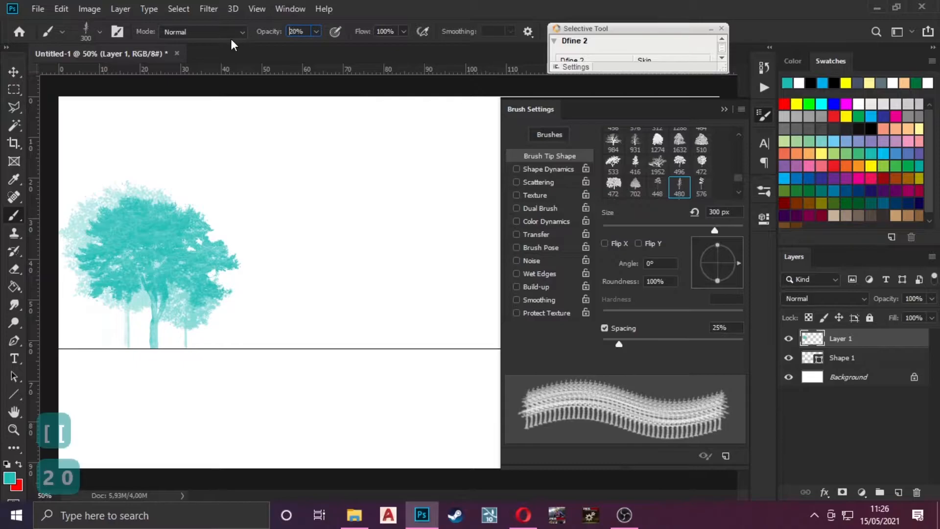
{"action": "key", "text": "Return"}
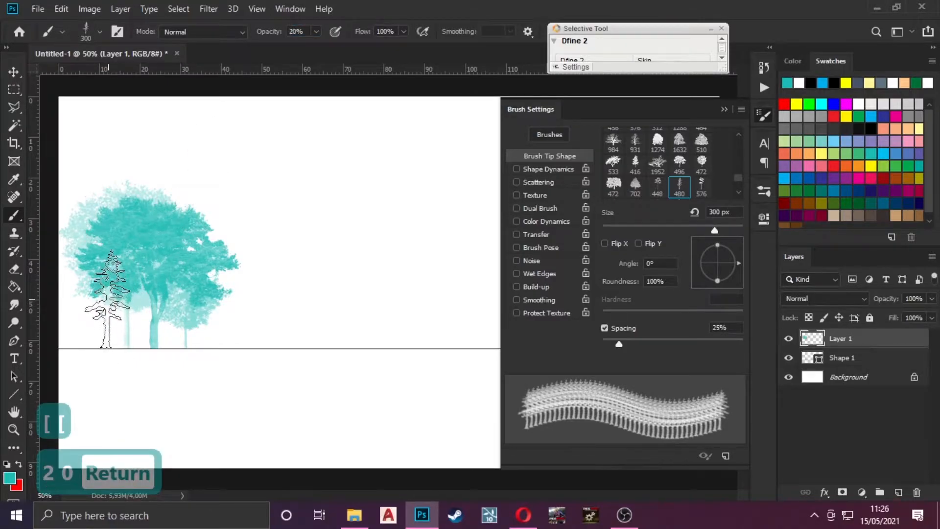
{"action": "left_click", "coordinate": [110, 300]}
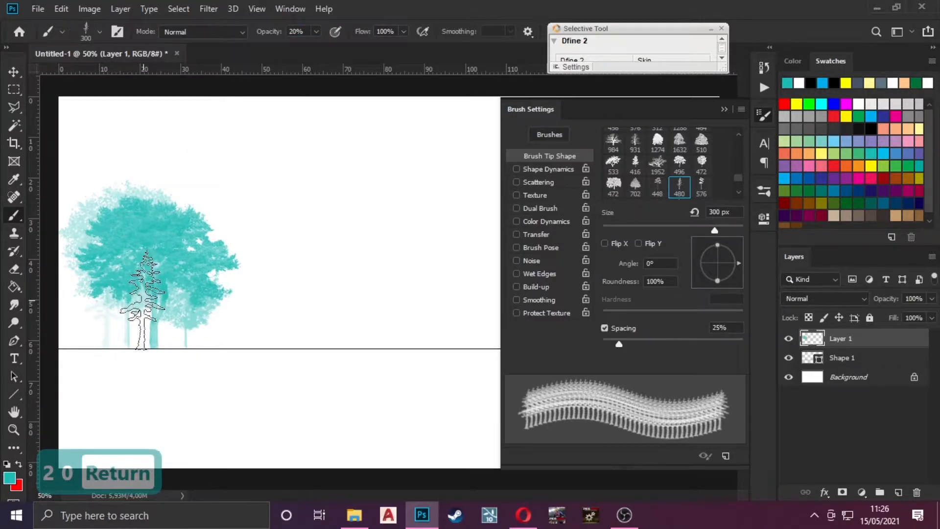
Enlarge the conifer brush to 500 px and stamp faint conifers on the right and left sides of the tree cluster.
{"action": "key", "text": "bracketright"}
{"action": "key", "text": "bracketright"}
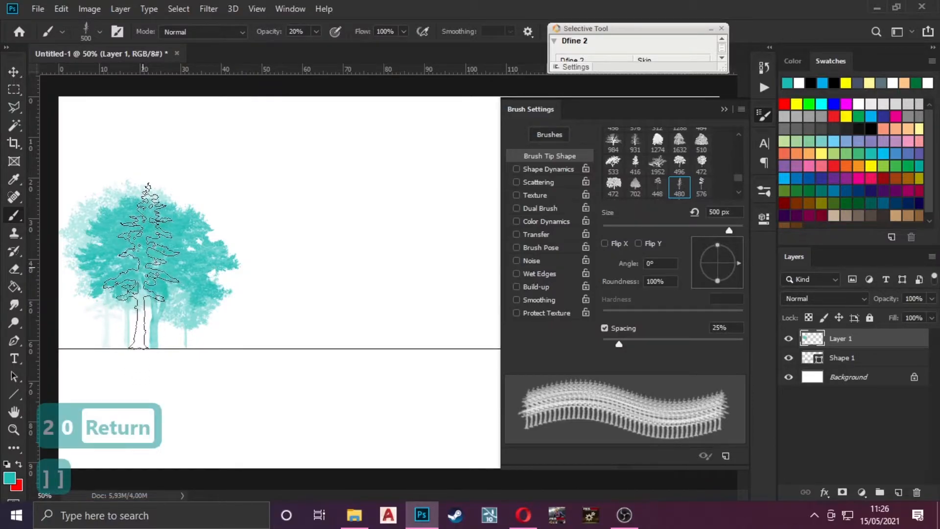
{"action": "left_click", "coordinate": [223, 267]}
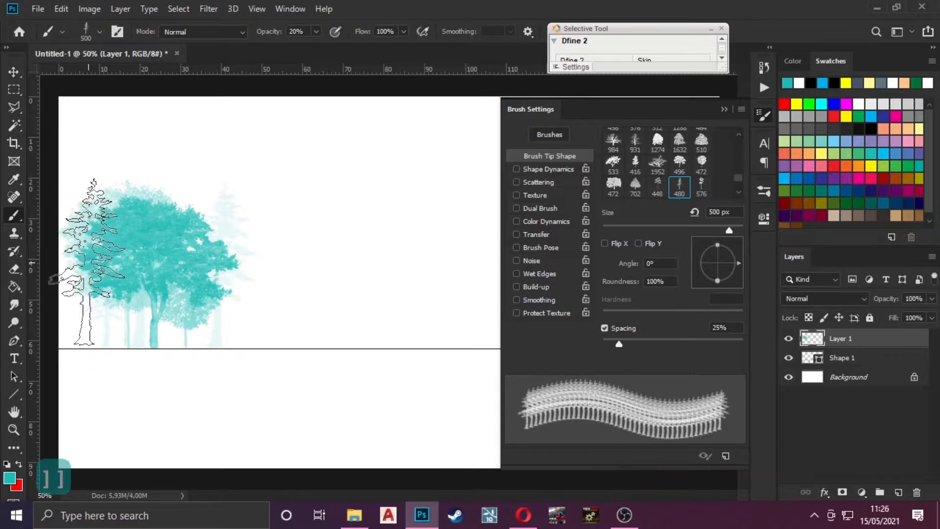
{"action": "left_click", "coordinate": [88, 267]}
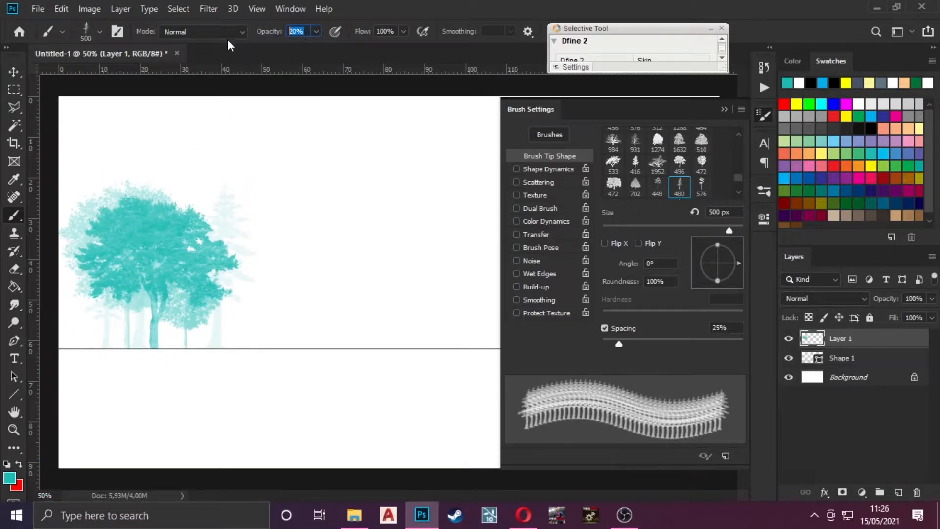
Set the brush opacity to 30% and stamp a 400 px conifer on the ground line at the cluster's right edge.
{"action": "type", "text": "30"}
{"action": "key", "text": "BackSpace"}
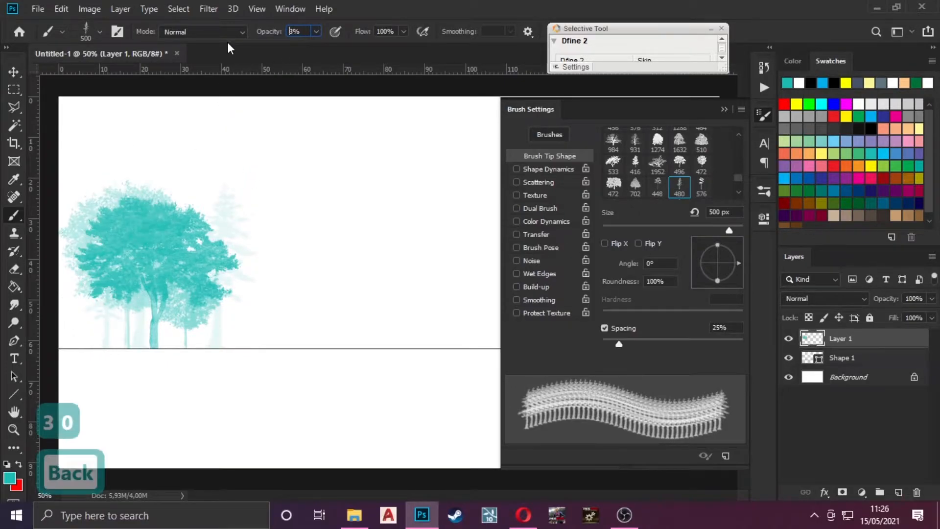
{"action": "key", "text": "Right"}
{"action": "type", "text": "0"}
{"action": "key", "text": "Return"}
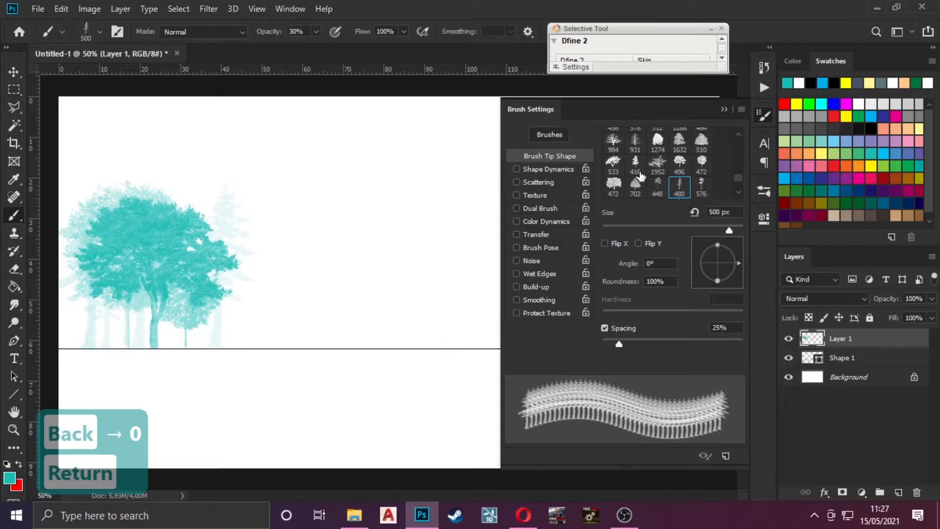
{"action": "scroll", "coordinate": [363, 237], "scroll_direction": "down", "scroll_amount": 2, "text": "alt"}
{"action": "scroll", "coordinate": [361, 230], "scroll_direction": "up", "scroll_amount": 2}
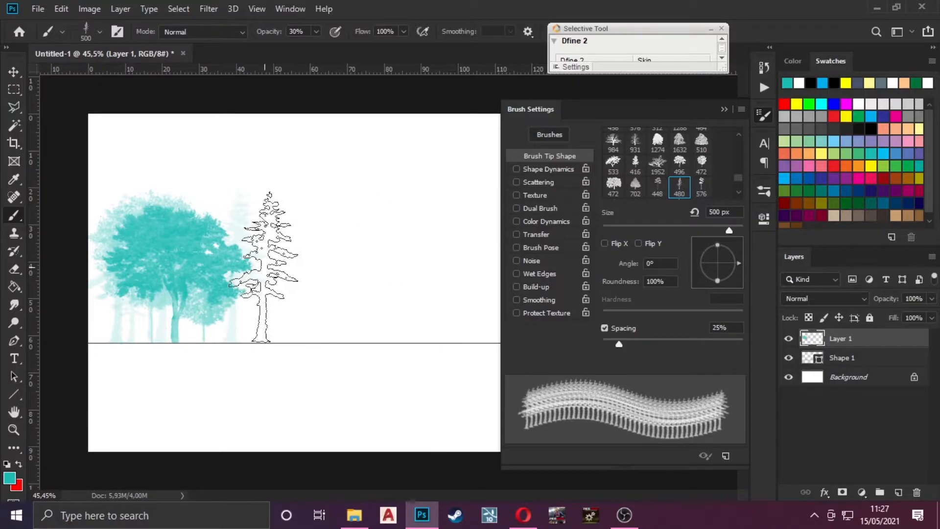
{"action": "key", "text": "bracketleft"}
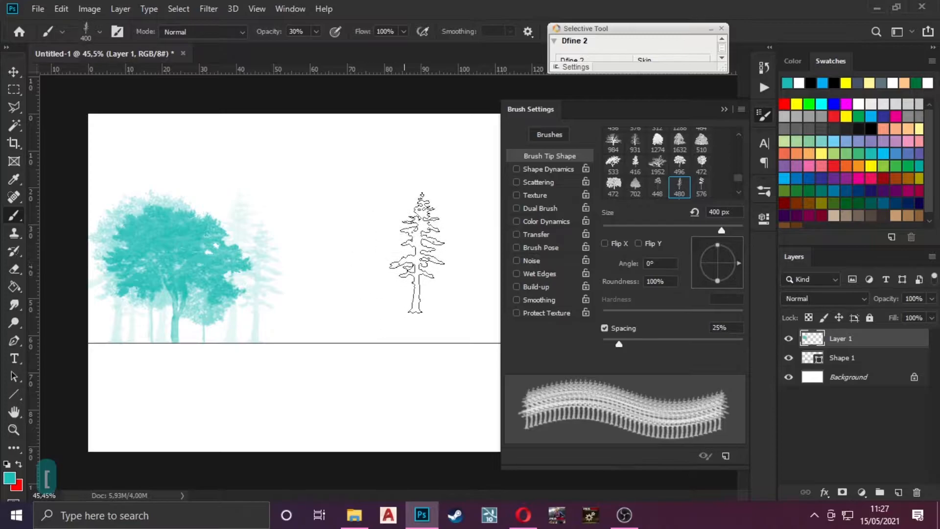
Try the 702 px tree tip with the brush opacity at 9% and browse the neighbouring tree tips.
{"action": "left_click", "coordinate": [635, 185]}
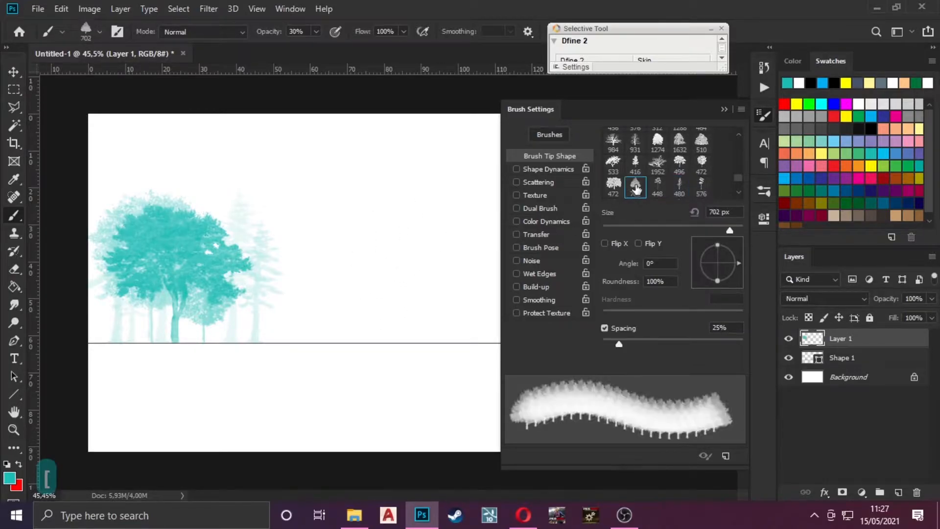
{"action": "type", "text": "90"}
{"action": "key", "text": "Return"}
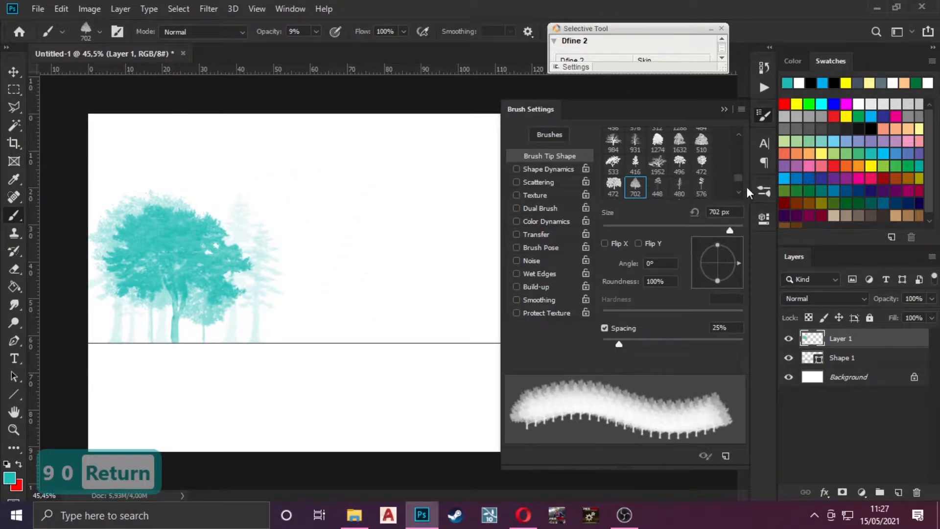
{"action": "scroll", "coordinate": [739, 189], "scroll_direction": "down", "scroll_amount": 3}
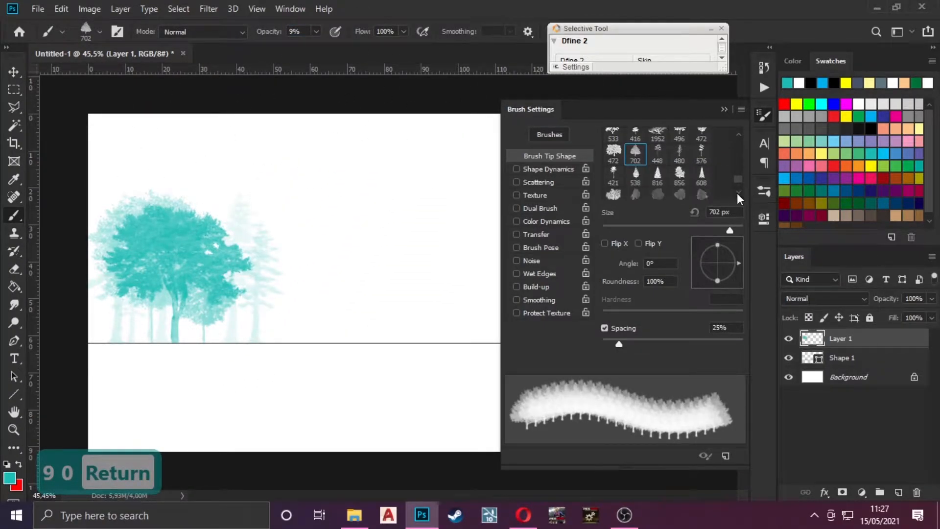
{"action": "scroll", "coordinate": [739, 128], "scroll_direction": "up", "scroll_amount": 4}
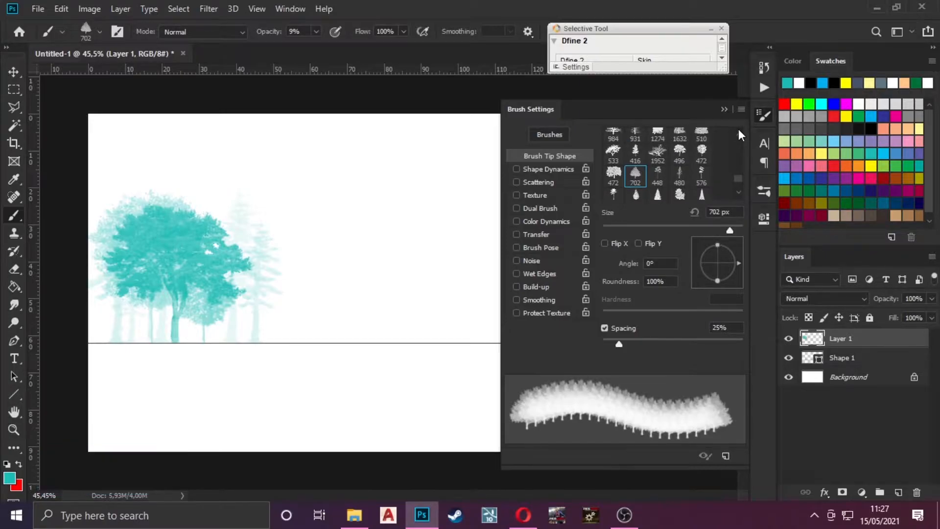
Try the 984 px, 931 px, 312 px and 576 px tree tips for the next tree.
{"action": "left_click", "coordinate": [613, 152]}
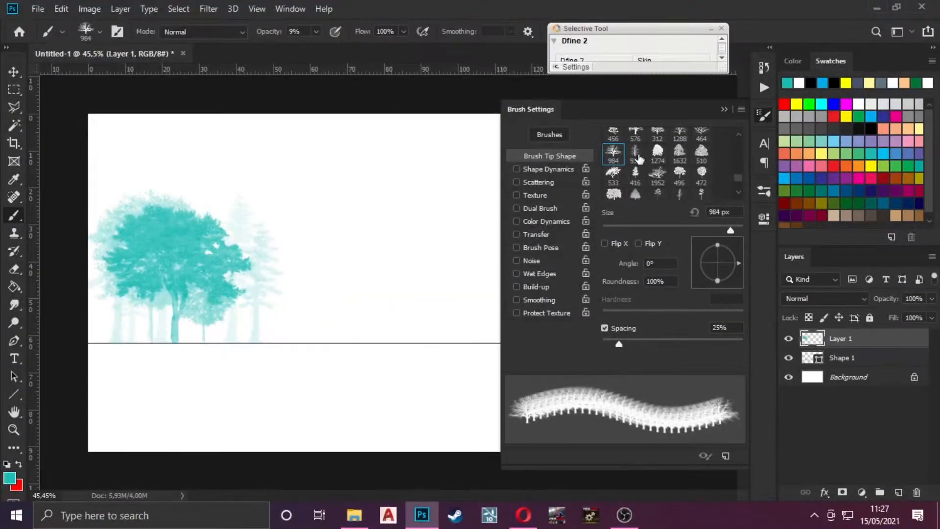
{"action": "left_click", "coordinate": [635, 152]}
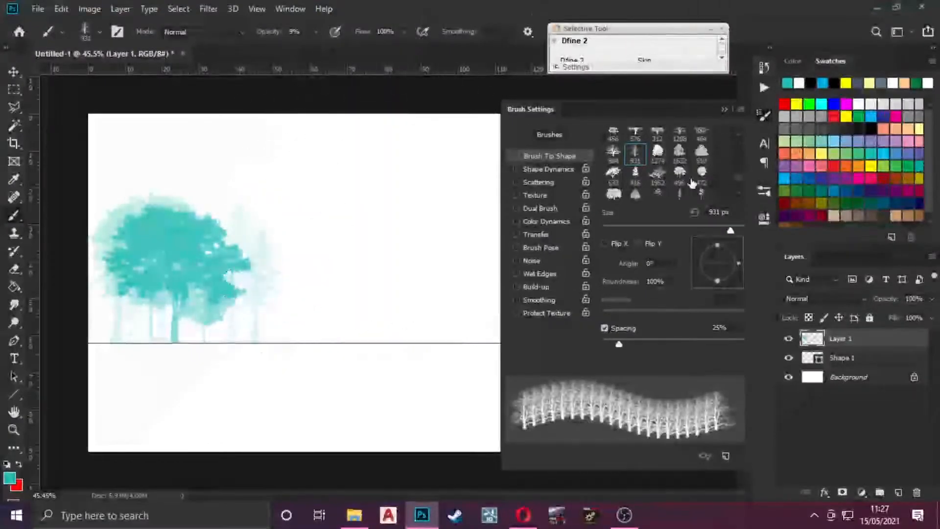
{"action": "left_click", "coordinate": [738, 135]}
{"action": "left_click", "coordinate": [658, 140]}
{"action": "left_click", "coordinate": [635, 140]}
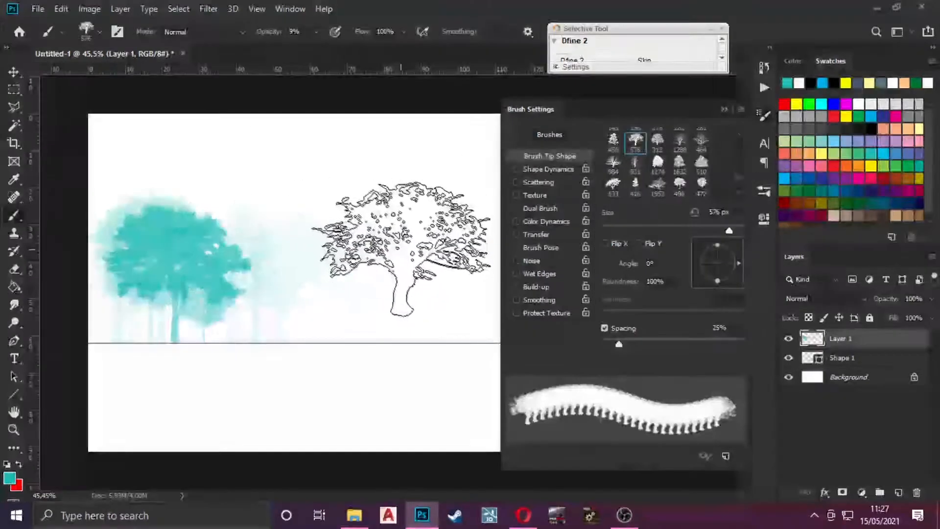
Undo the faint trial stamps and set the brush opacity to 90%.
{"action": "key", "text": "ctrl+z"}
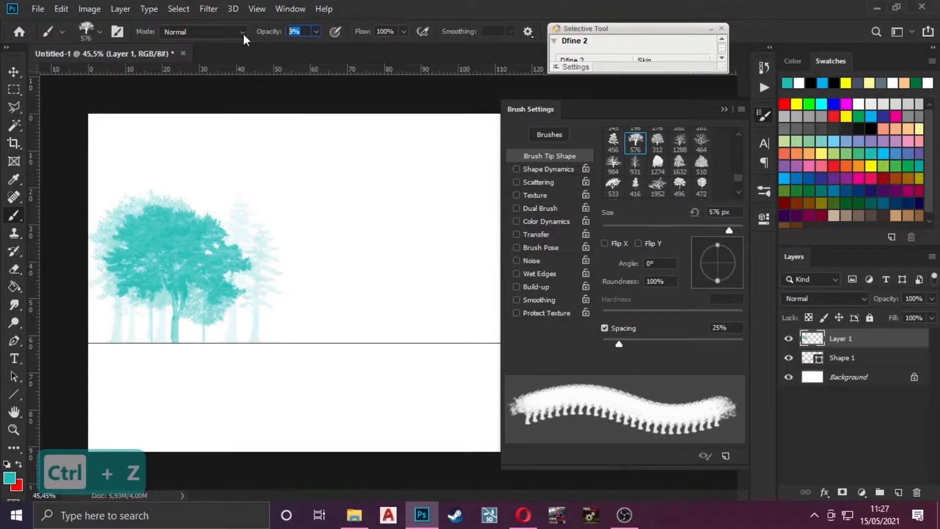
{"action": "type", "text": "90"}
{"action": "key", "text": "Return"}
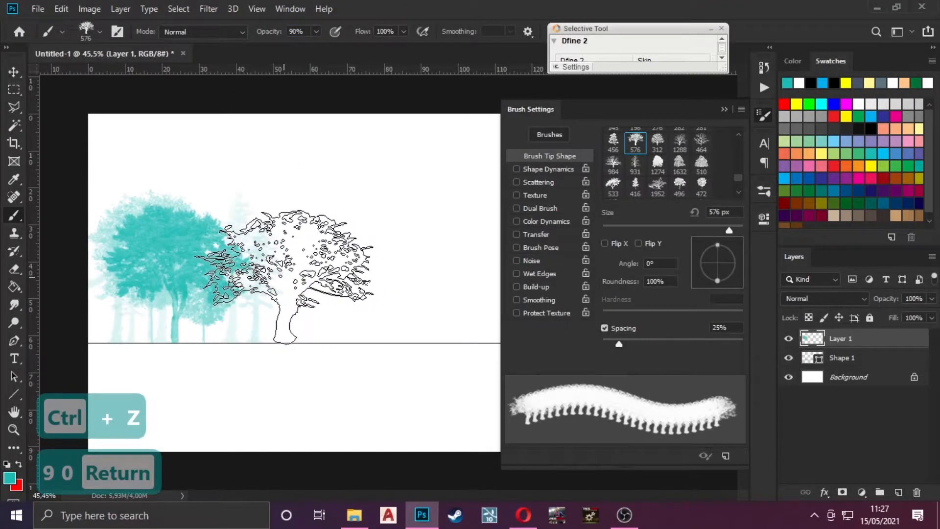
Try stamping the 576 px tree tip at 500 px on the cluster's right side, then undo it.
{"action": "key", "text": "["}
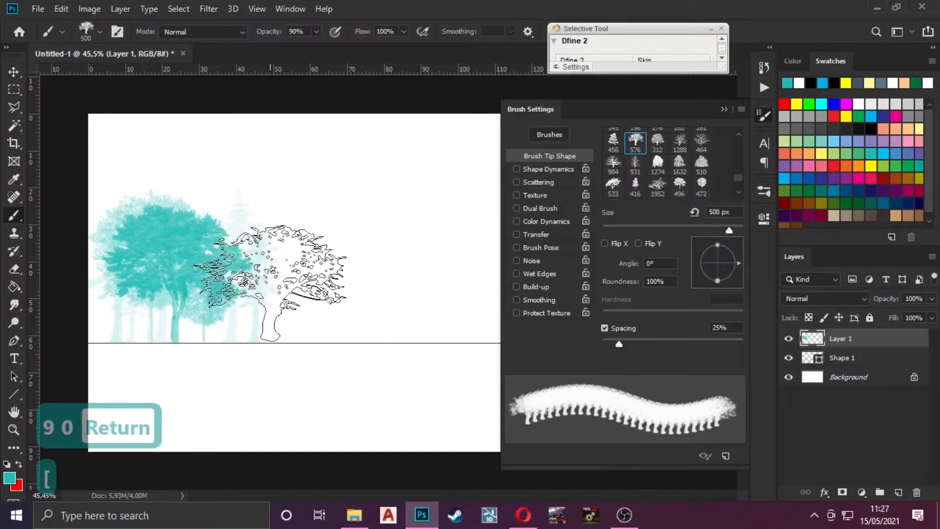
{"action": "left_click", "coordinate": [270, 285]}
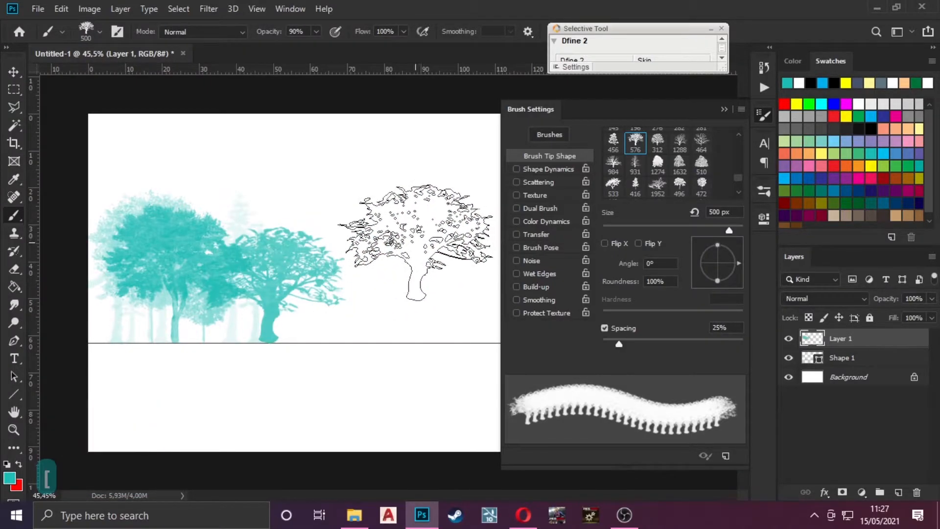
{"action": "key", "text": "ctrl+z"}
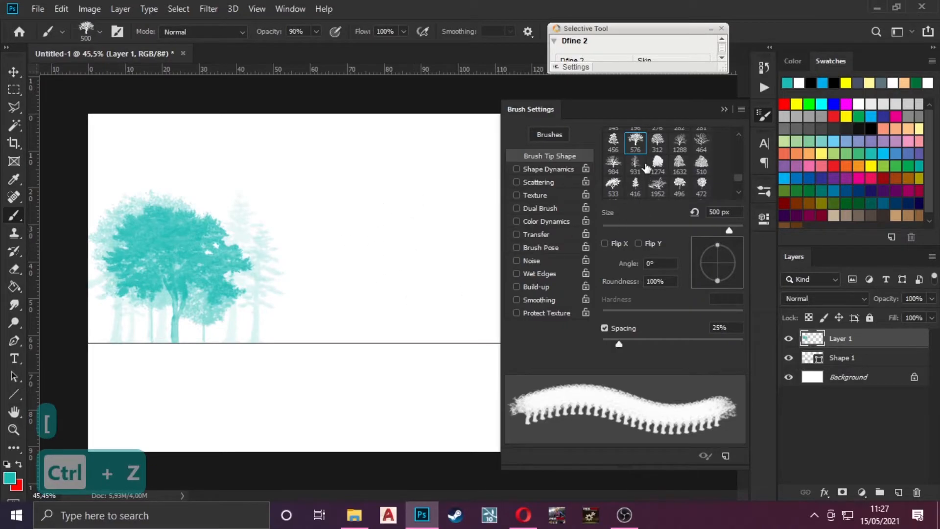
Stamp the 312 px tree tip at 90% opacity on the ground line at the left cluster's right side.
{"action": "left_click", "coordinate": [659, 141]}
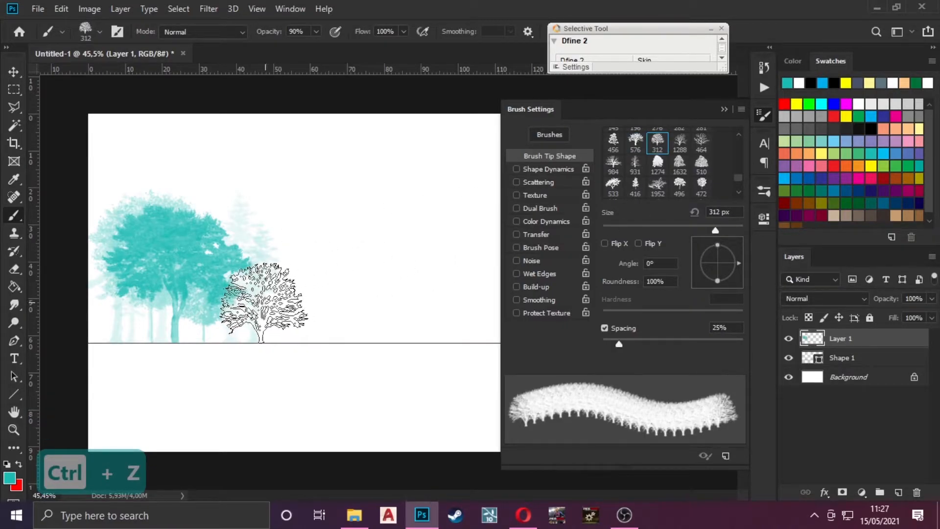
{"action": "left_click", "coordinate": [258, 301]}
{"action": "scroll", "coordinate": [204, 315], "scroll_direction": "down", "scroll_amount": 2}
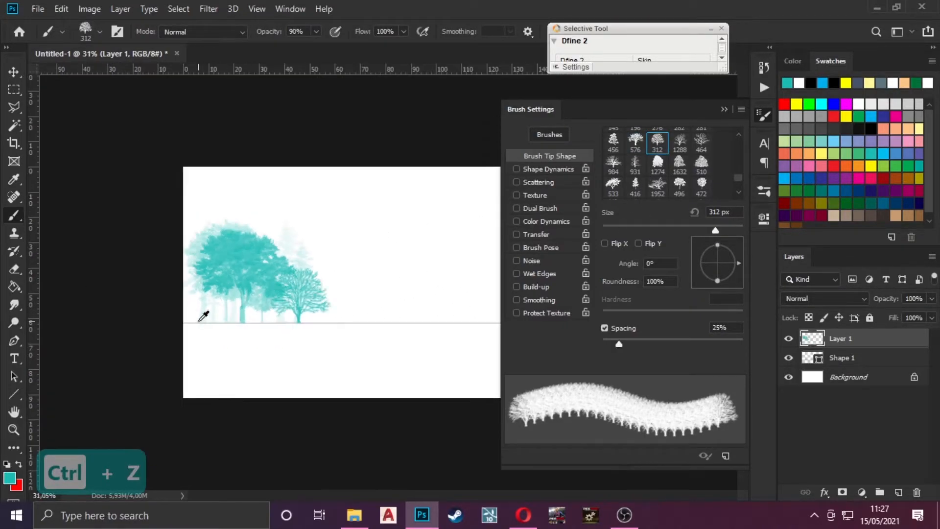
{"action": "scroll", "coordinate": [334, 263], "scroll_direction": "up", "scroll_amount": 2}
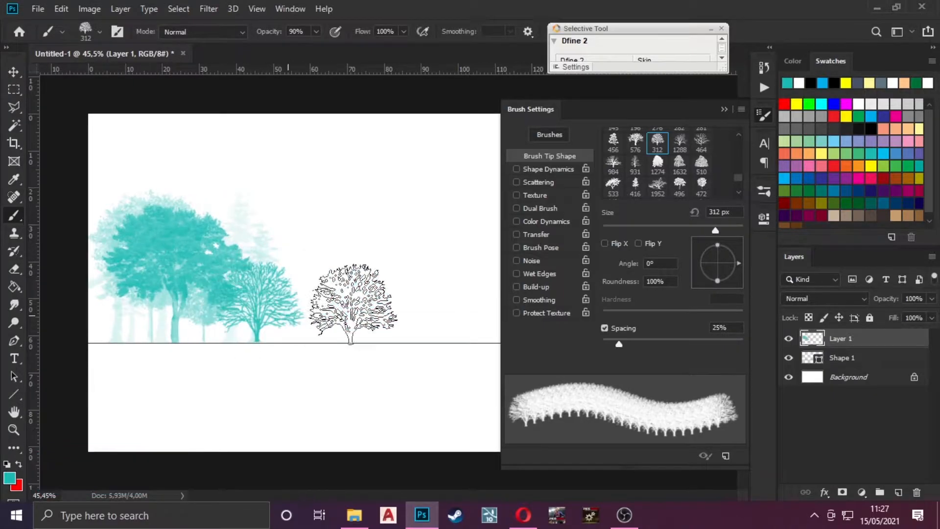
Stamp the same bare tree at 500 px and 70% opacity on the ground line near the canvas's right edge.
{"action": "left_click", "coordinate": [724, 109]}
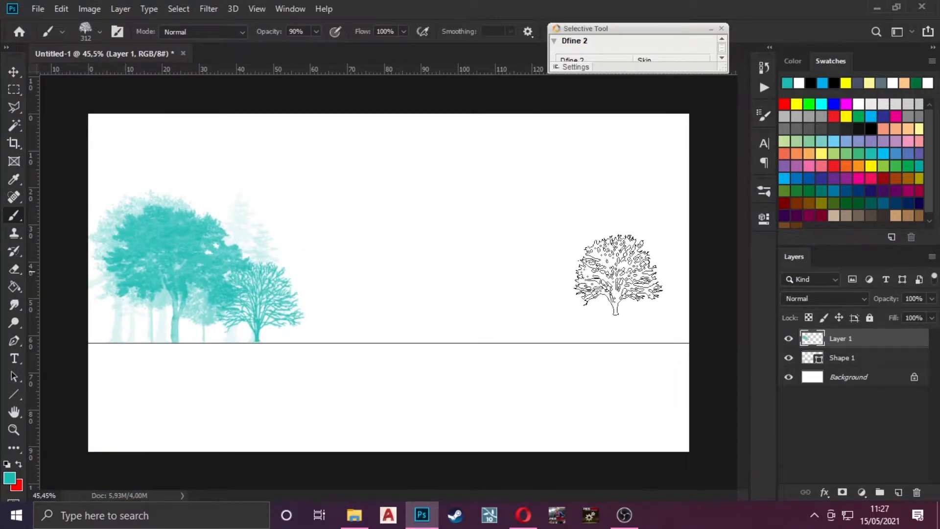
{"action": "key", "text": "bracketright"}
{"action": "key", "text": "bracketright"}
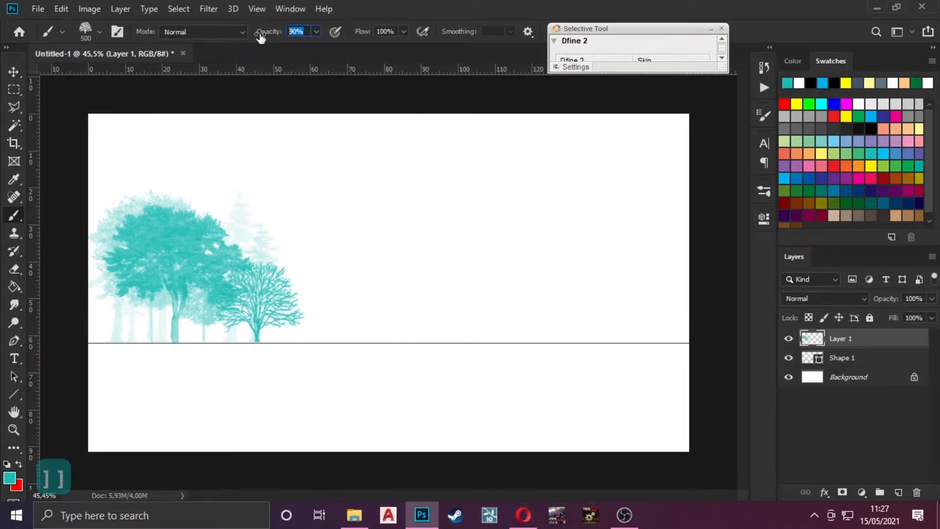
{"action": "key", "text": "BackSpace"}
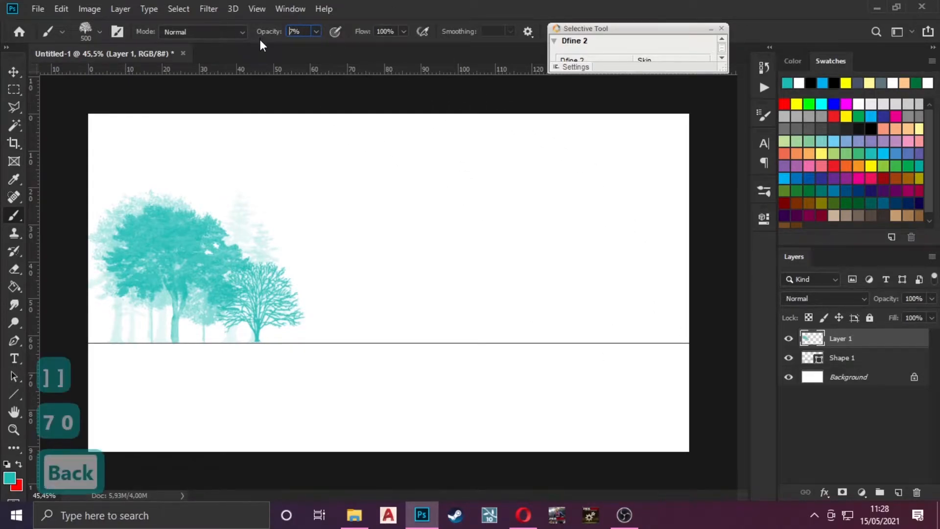
{"action": "key", "text": "Right"}
{"action": "type", "text": "0"}
{"action": "key", "text": "Return"}
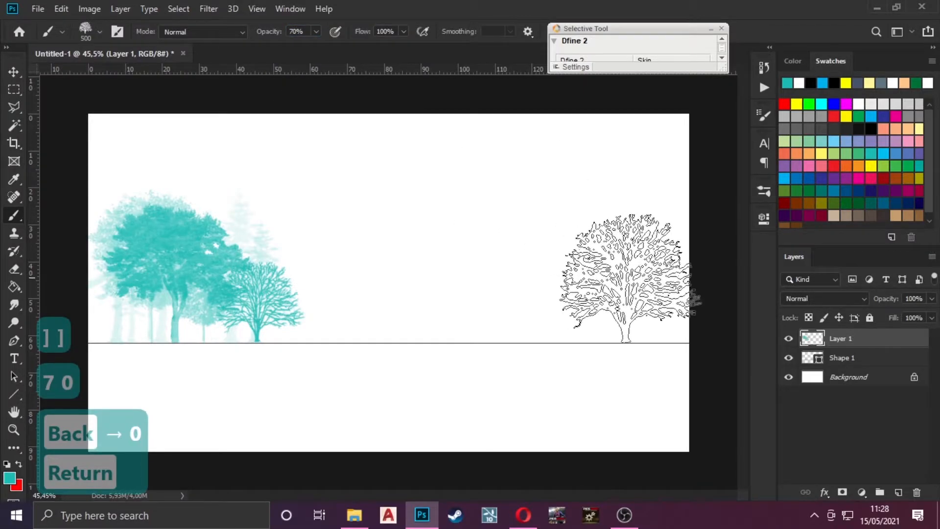
{"action": "left_click", "coordinate": [635, 278]}
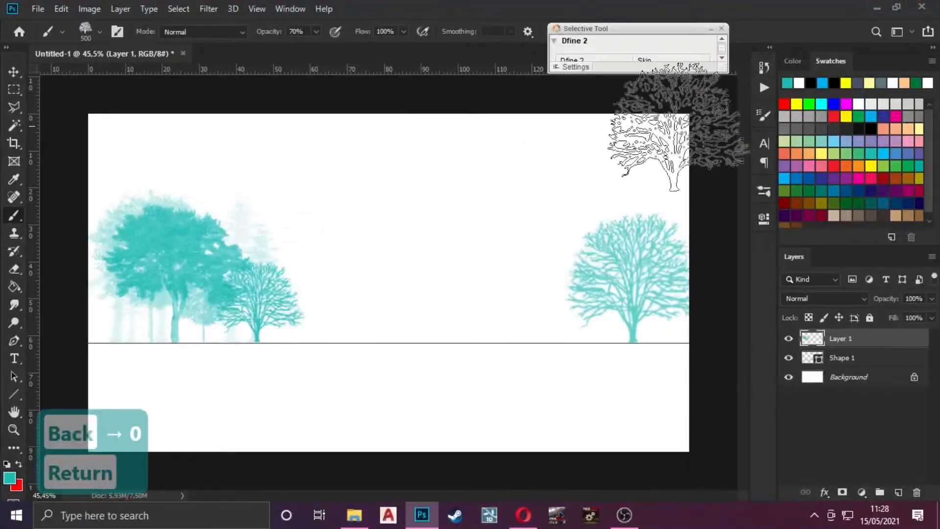
Try the 1632 px, 576 px, 312 px and 456 px tree tips and choose the 496 px one.
{"action": "left_click", "coordinate": [763, 114]}
{"action": "left_click_drag", "start_coordinate": [660, 107], "coordinate": [363, 118]}
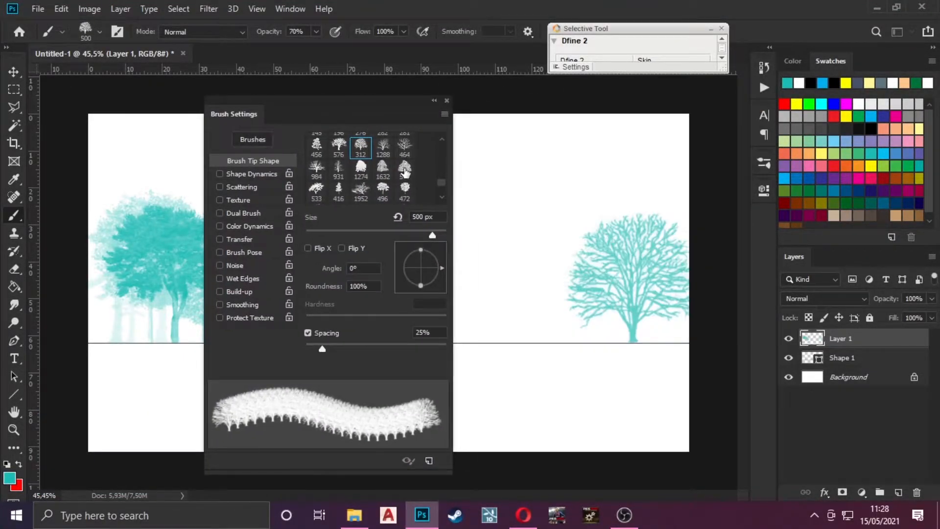
{"action": "left_click", "coordinate": [381, 172]}
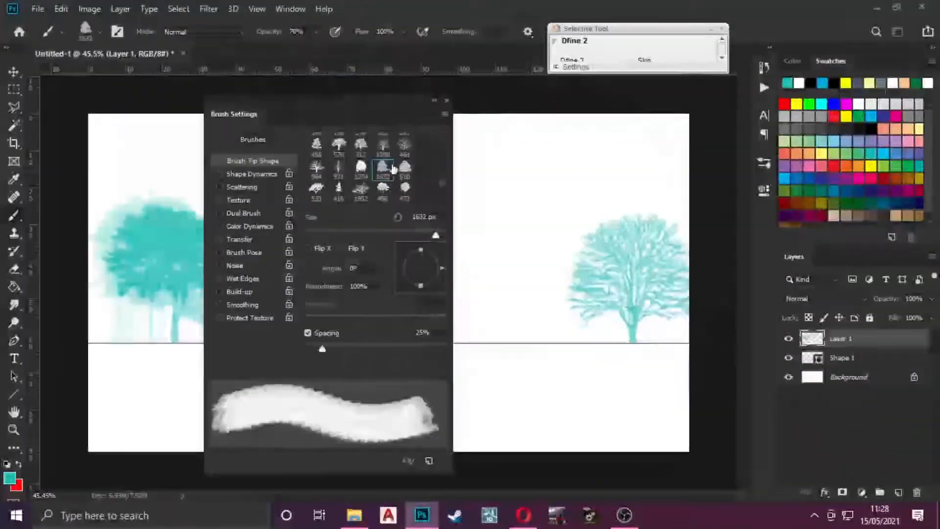
{"action": "left_click", "coordinate": [345, 150]}
{"action": "scroll", "coordinate": [381, 167], "scroll_direction": "up", "scroll_amount": 2}
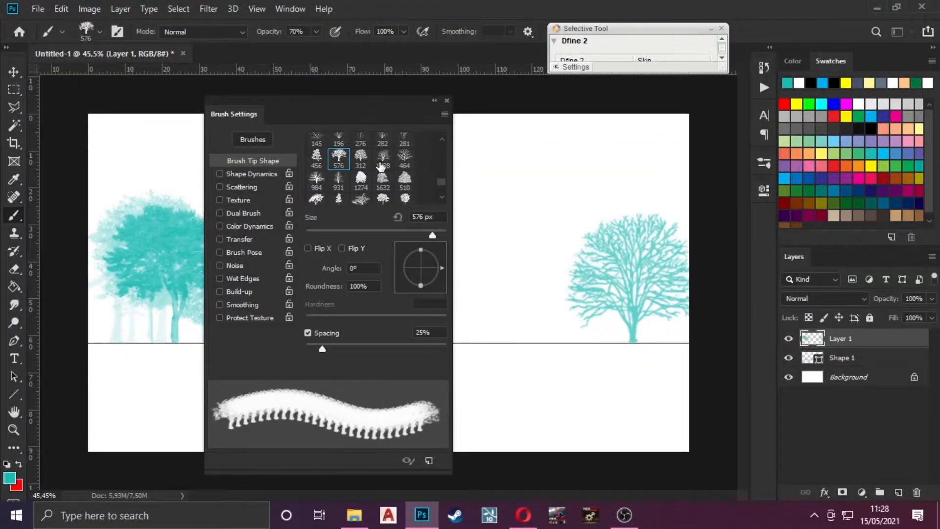
{"action": "left_click", "coordinate": [361, 169]}
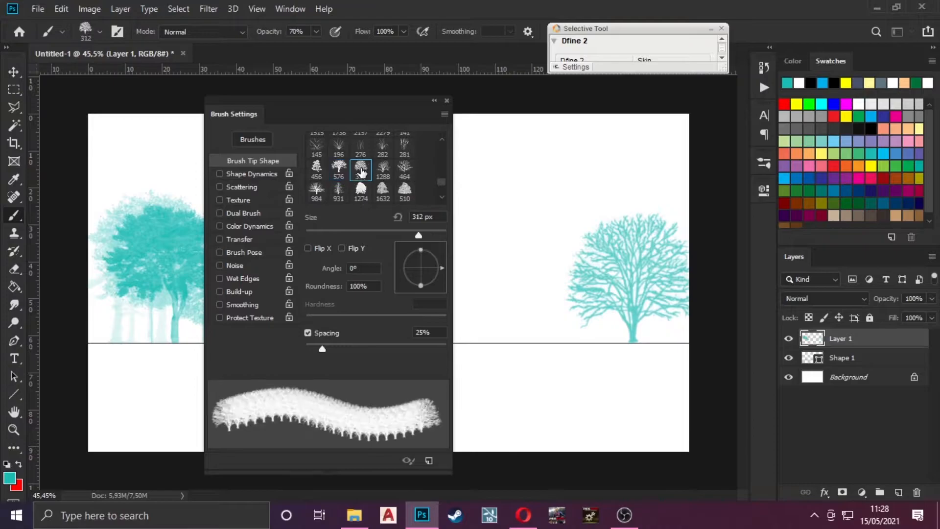
{"action": "left_click", "coordinate": [317, 168]}
{"action": "scroll", "coordinate": [381, 187], "scroll_direction": "down", "scroll_amount": 1}
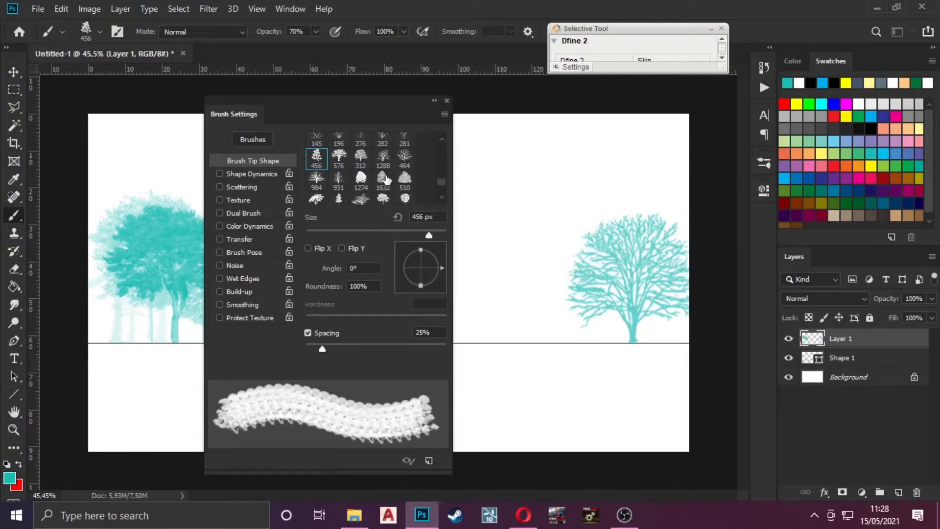
{"action": "left_click", "coordinate": [382, 185]}
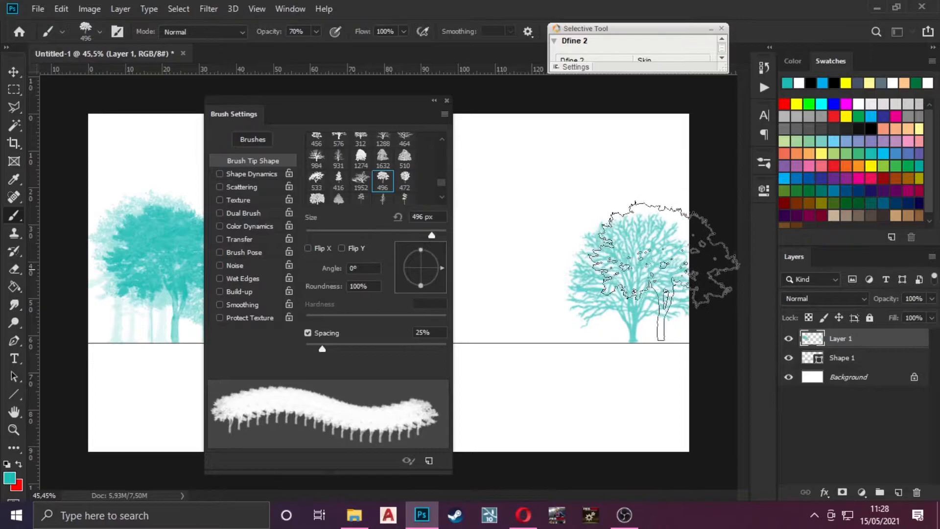
Stamp the 496 px tree tip at 400 px and 40% opacity just left of the bare tree near the canvas's right edge.
{"action": "key", "text": "p"}
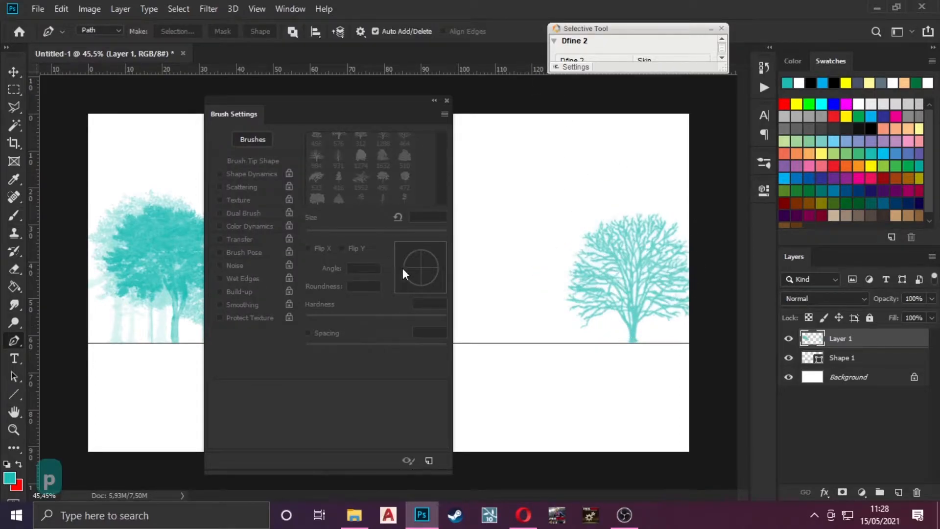
{"action": "key", "text": "b"}
{"action": "key", "text": "bracketleft"}
{"action": "key", "text": "bracketleft"}
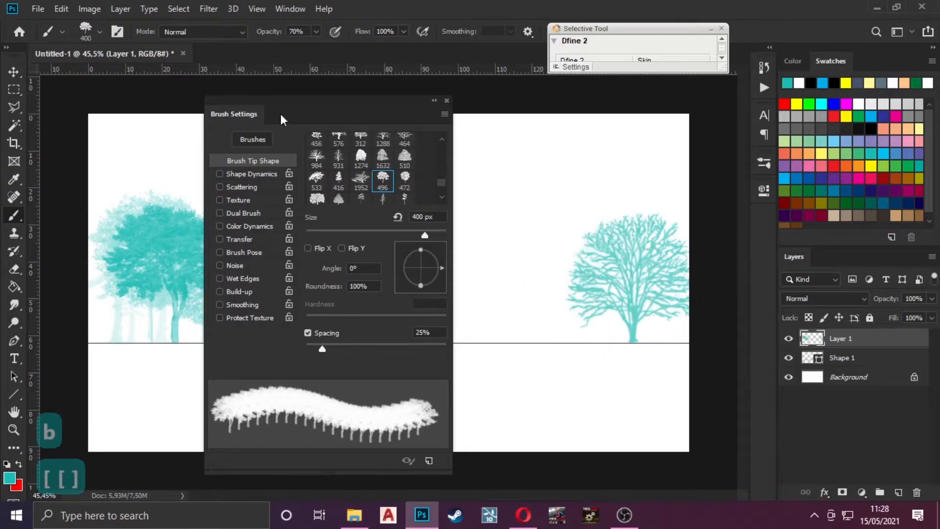
{"action": "type", "text": "40"}
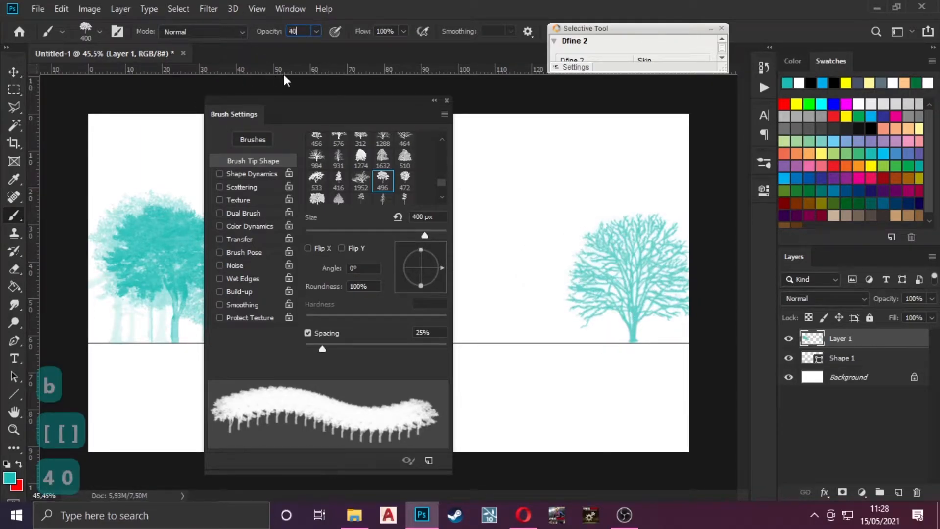
{"action": "key", "text": "Return"}
{"action": "left_click", "coordinate": [607, 287]}
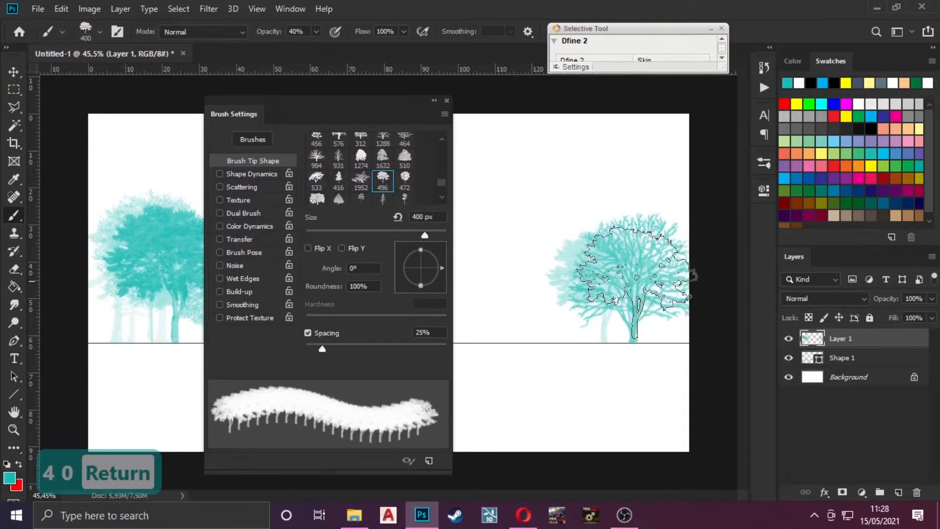
Enlarge the tree brush to 600 px and stamp it over the bare tree in the right cluster.
{"action": "key", "text": "bracketright"}
{"action": "key", "text": "bracketright"}
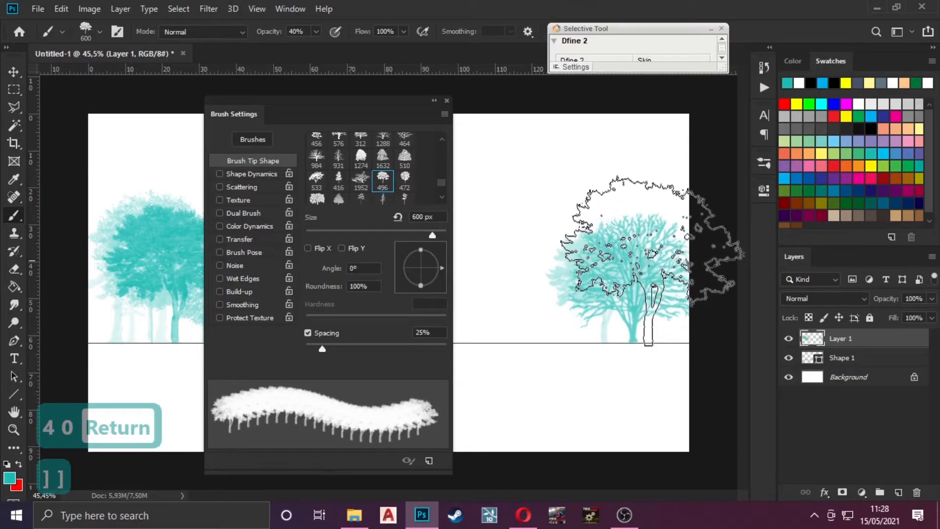
{"action": "left_click", "coordinate": [641, 259]}
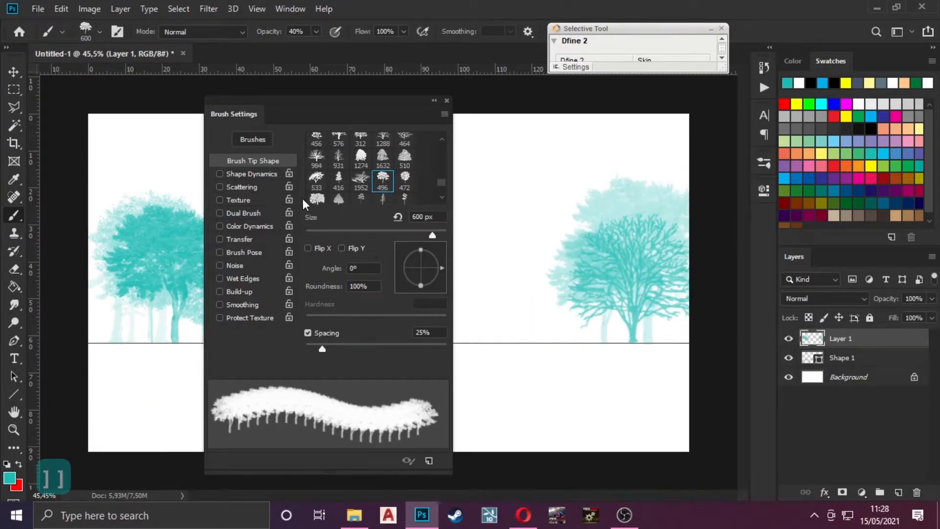
Stamp the 416 px tree tip at 600 px and 100% opacity on the right side of the right cluster.
{"action": "left_click", "coordinate": [339, 180]}
{"action": "left_click", "coordinate": [607, 279]}
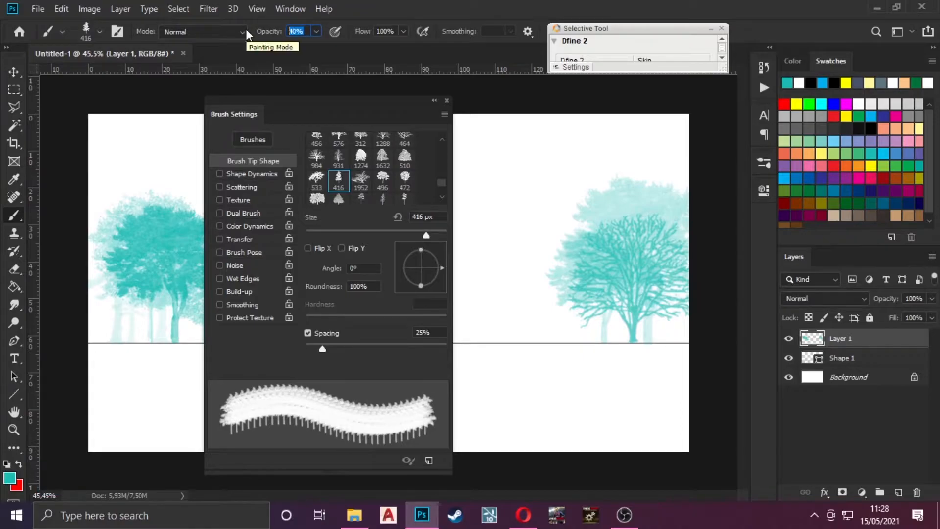
{"action": "type", "text": "10"}
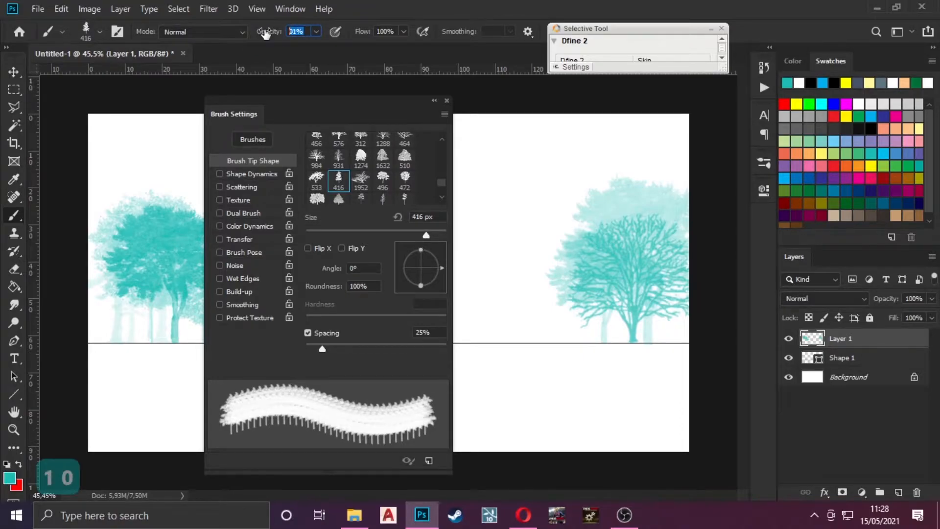
{"action": "type", "text": "1"}
{"action": "key", "text": "Return"}
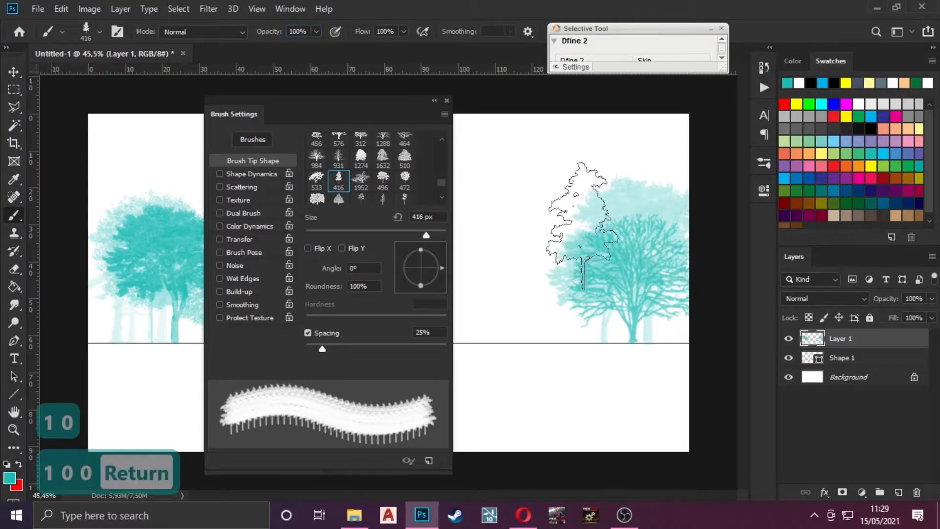
{"action": "key", "text": "bracketright"}
{"action": "key", "text": "bracketright"}
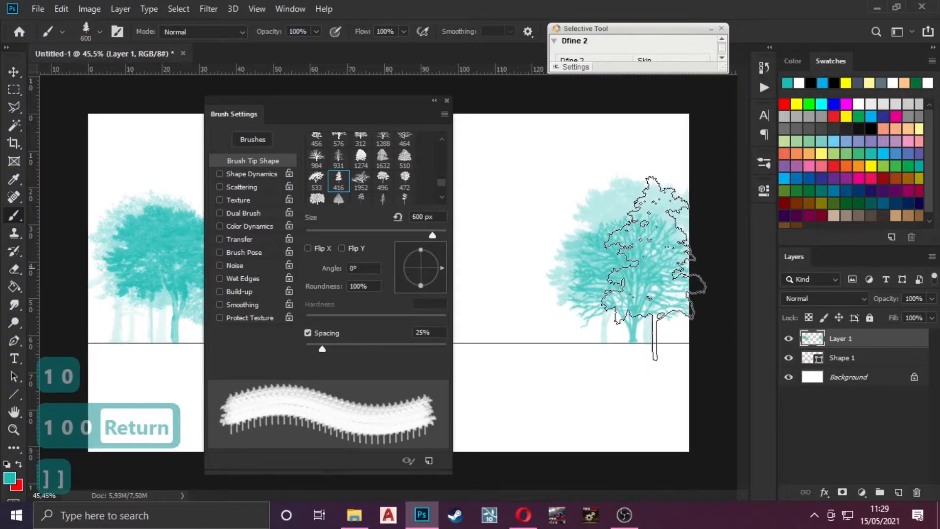
Stamp the 416 px tree tip at 400 px and 30% opacity on the left side of the right cluster.
{"action": "key", "text": "bracketleft"}
{"action": "key", "text": "bracketleft"}
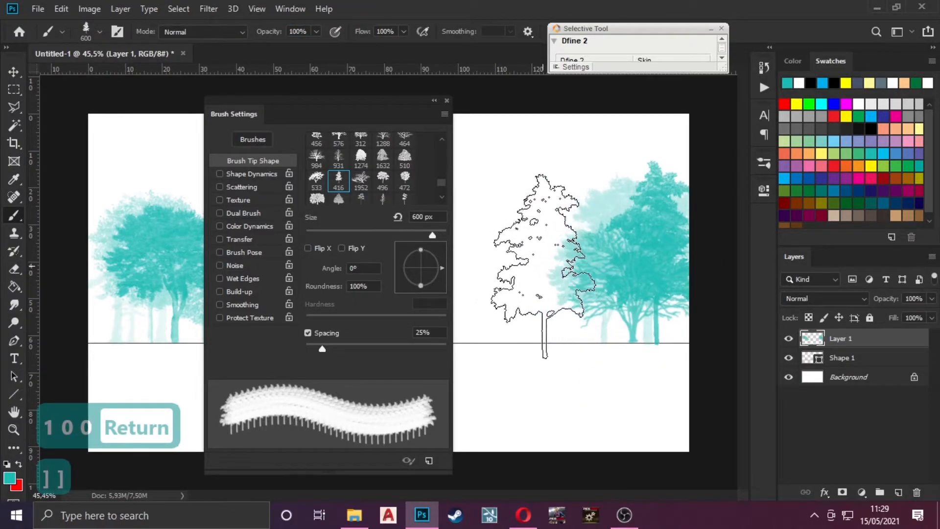
{"action": "left_click", "coordinate": [298, 32]}
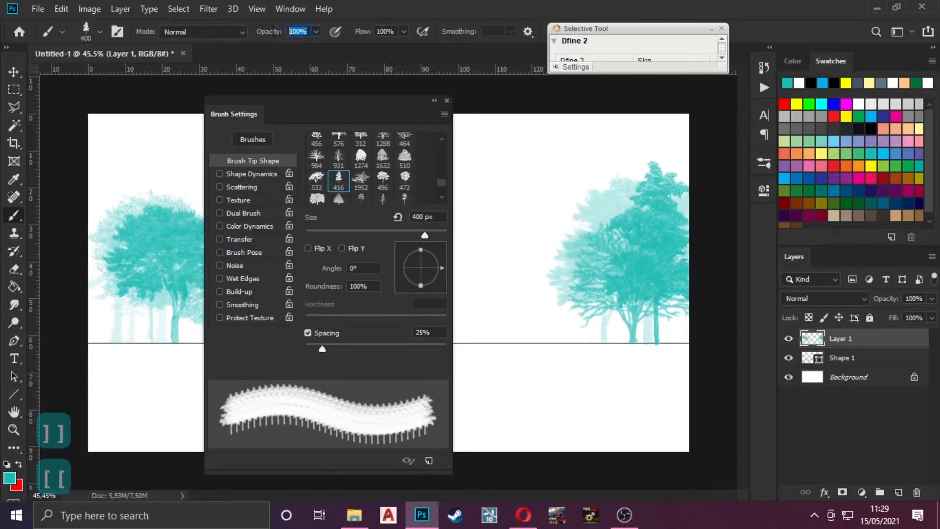
{"action": "type", "text": "30"}
{"action": "key", "text": "BackSpace"}
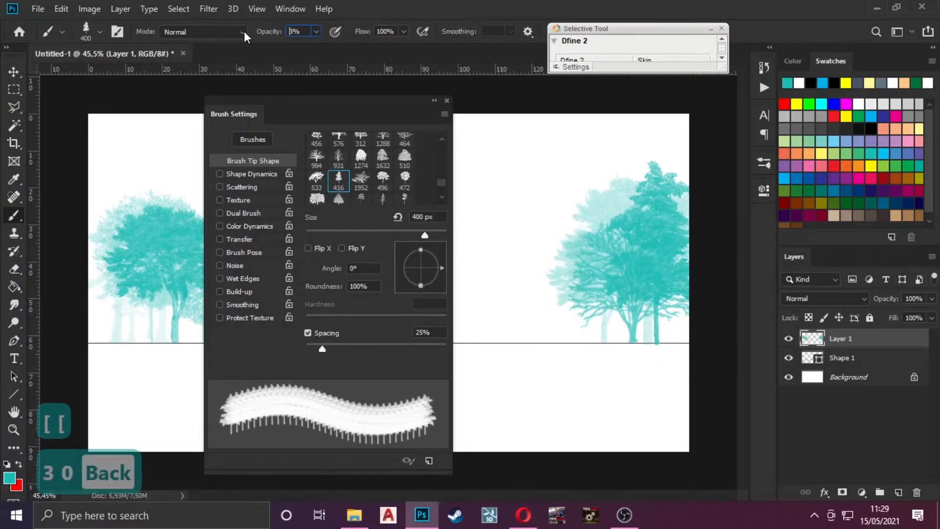
{"action": "key", "text": "Right"}
{"action": "type", "text": "0"}
{"action": "key", "text": "Return"}
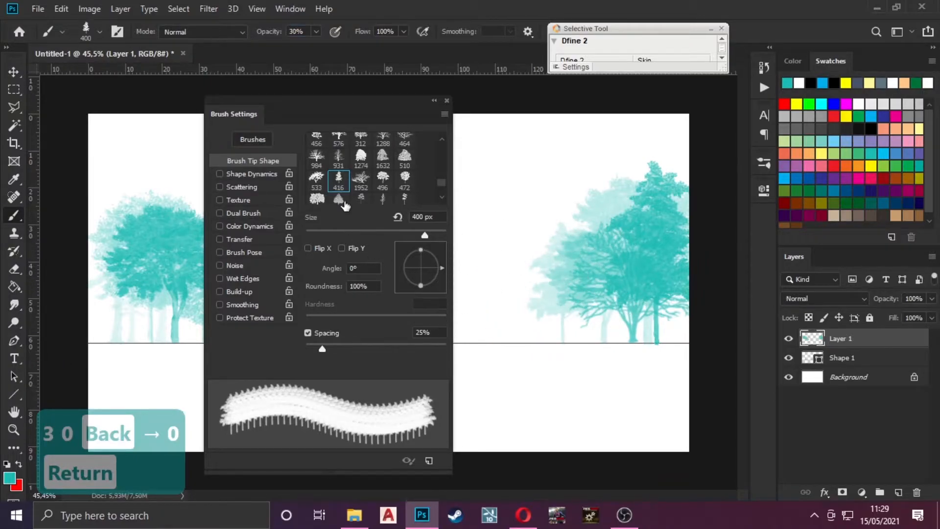
Stamp the 480 px and the slender 576 px tree tips at 30% opacity along the right cluster's left edge.
{"action": "left_click", "coordinate": [383, 198]}
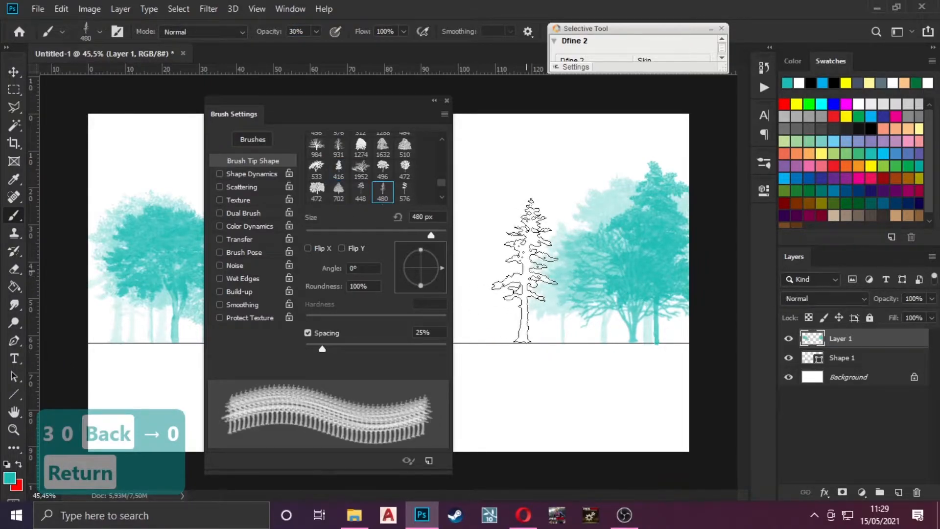
{"action": "left_click", "coordinate": [524, 272]}
{"action": "left_click", "coordinate": [405, 190]}
{"action": "left_click", "coordinate": [546, 254]}
{"action": "scroll", "coordinate": [612, 298], "scroll_direction": "down", "scroll_amount": 3}
{"action": "scroll", "coordinate": [515, 277], "scroll_direction": "up", "scroll_amount": 1}
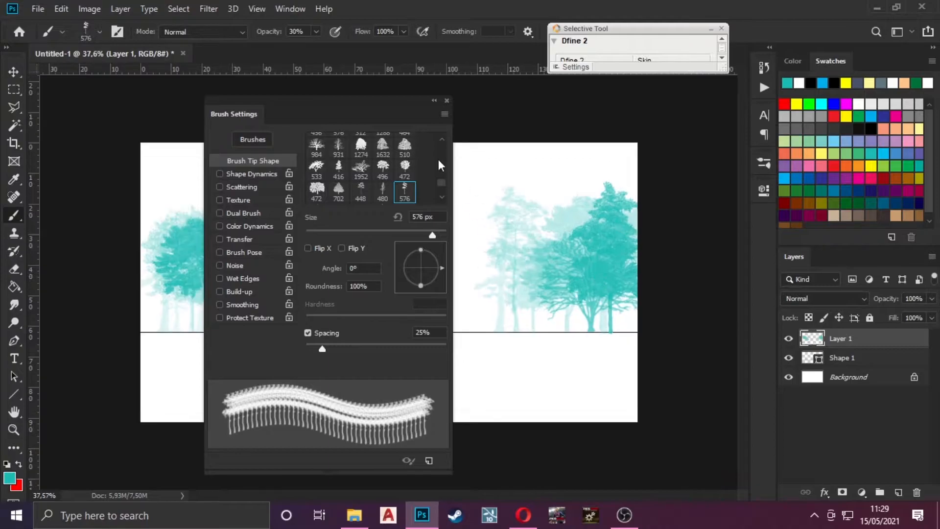
Stamp the slender 576 px tree tip at 30% opacity behind the left cluster.
{"action": "left_click", "coordinate": [434, 102]}
{"action": "scroll", "coordinate": [313, 252], "scroll_direction": "up", "scroll_amount": 1}
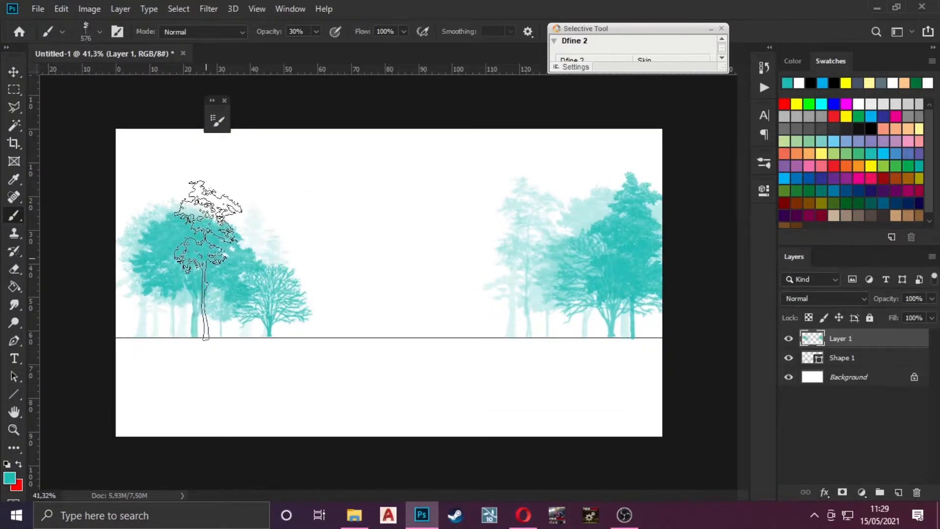
{"action": "left_click", "coordinate": [234, 257]}
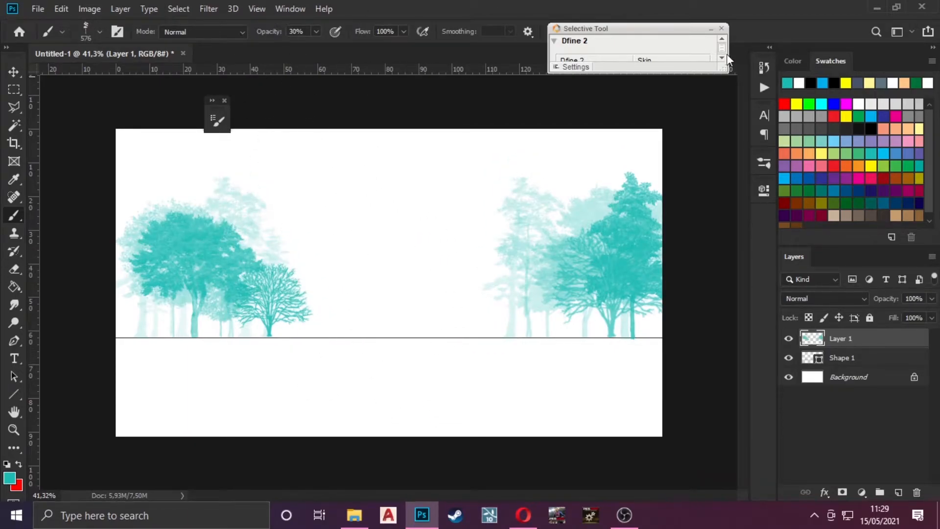
Stamp the 448 px tree tip at 30% opacity behind the bare tree on the left cluster's right side.
{"action": "left_click", "coordinate": [218, 123]}
{"action": "mouse_move", "coordinate": [329, 114]}
{"action": "left_mouse_down"}
{"action": "mouse_move", "coordinate": [209, 113]}
{"action": "mouse_move", "coordinate": [252, 113]}
{"action": "left_mouse_up"}
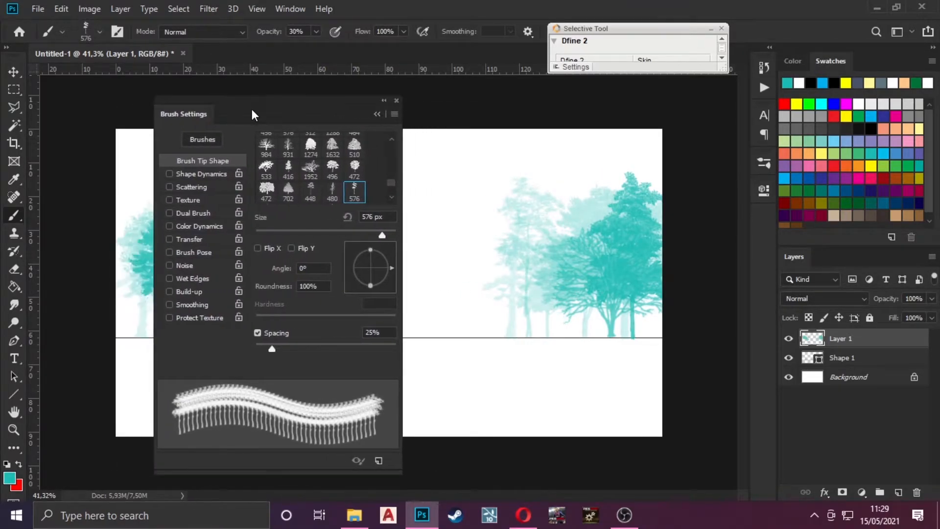
{"action": "left_click", "coordinate": [311, 193]}
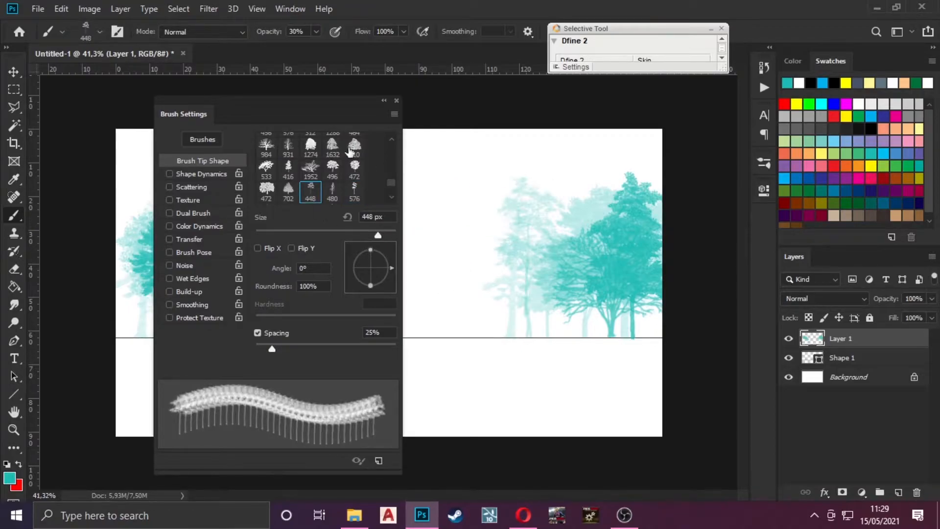
{"action": "left_click", "coordinate": [384, 100]}
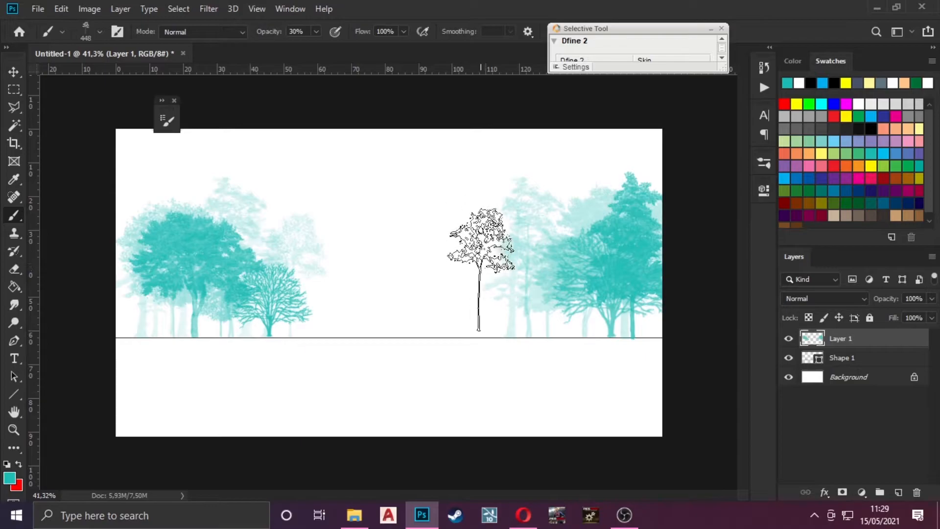
Switch to the round 472 px tree tip, reduce it to 400 px and set the brush opacity to 10%.
{"action": "left_click", "coordinate": [167, 120]}
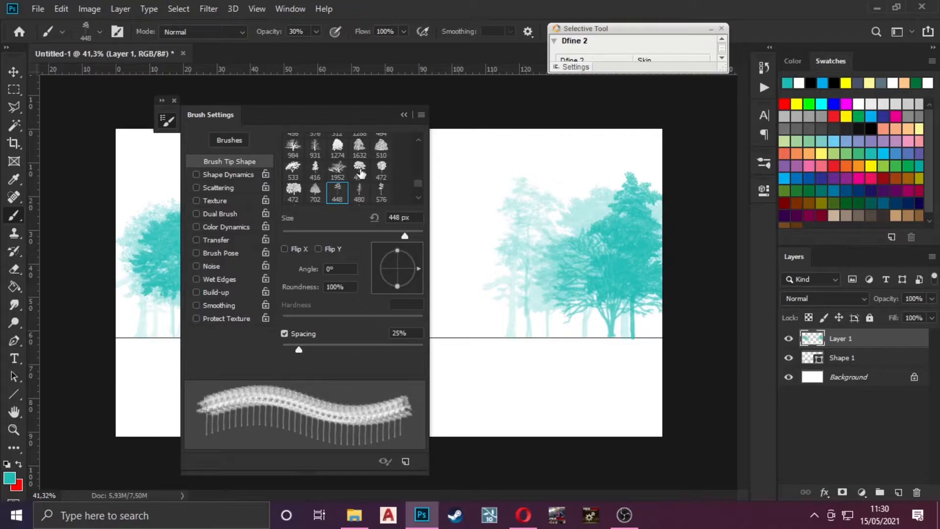
{"action": "left_click", "coordinate": [381, 167]}
{"action": "left_click", "coordinate": [404, 114]}
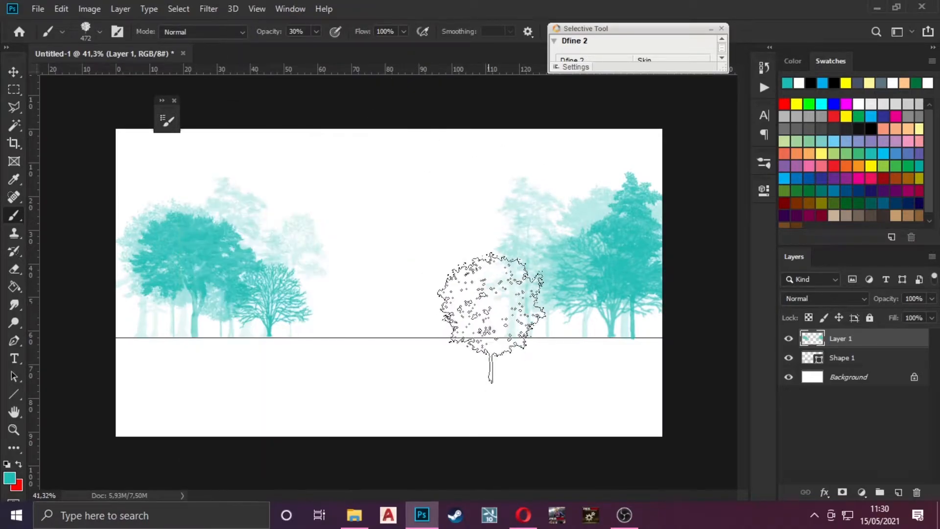
{"action": "key", "text": "bracketleft"}
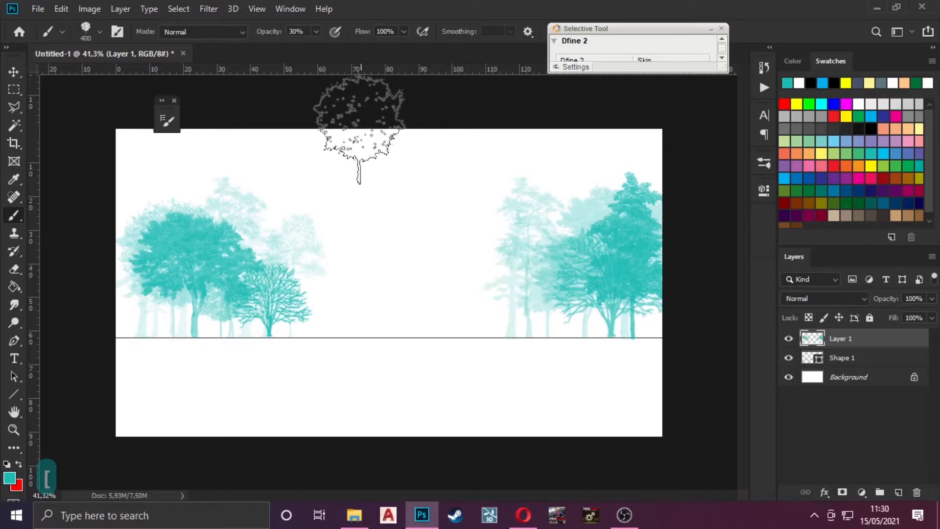
{"action": "type", "text": "10"}
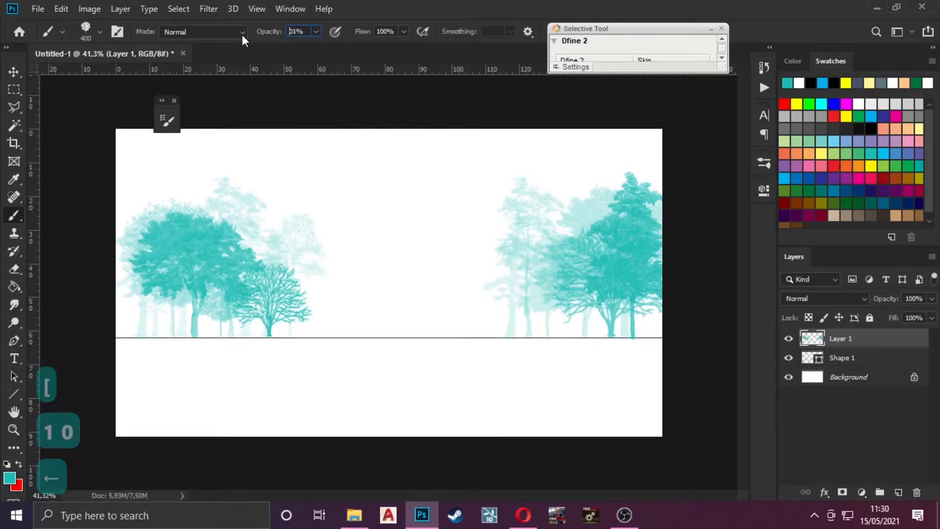
{"action": "key", "text": "BackSpace"}
{"action": "type", "text": "0"}
{"action": "key", "text": "Return"}
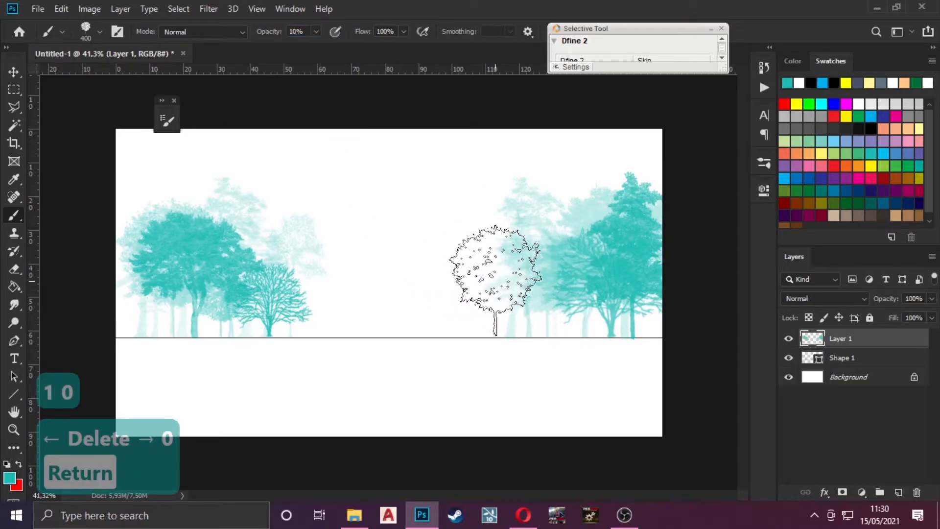
Stamp faint round trees at 10% opacity and sizes from 300 to 500 px across the central gap and behind the left cluster.
{"action": "key", "text": "bracketright"}
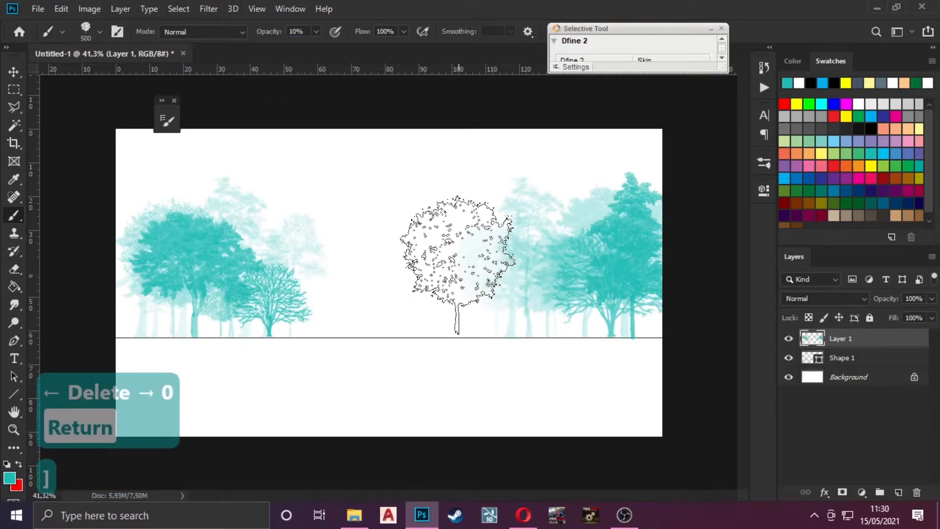
{"action": "key", "text": "bracketleft"}
{"action": "key", "text": "bracketleft"}
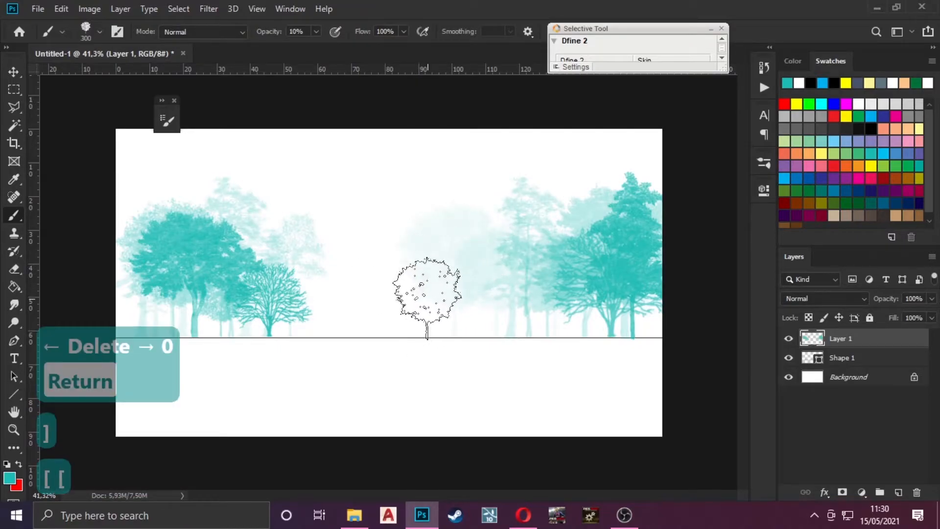
{"action": "key", "text": "bracketright"}
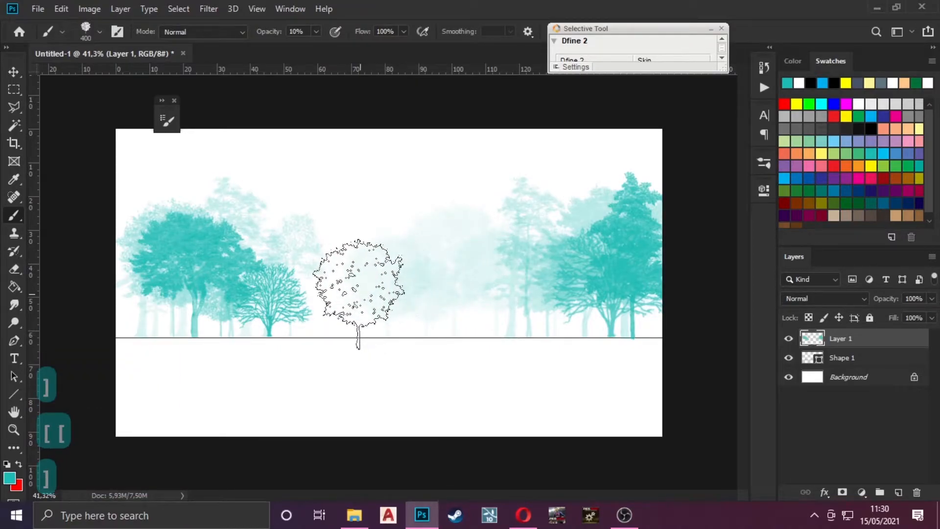
{"action": "key", "text": "bracketleft"}
{"action": "key", "text": "bracketright"}
{"action": "key", "text": "bracketright"}
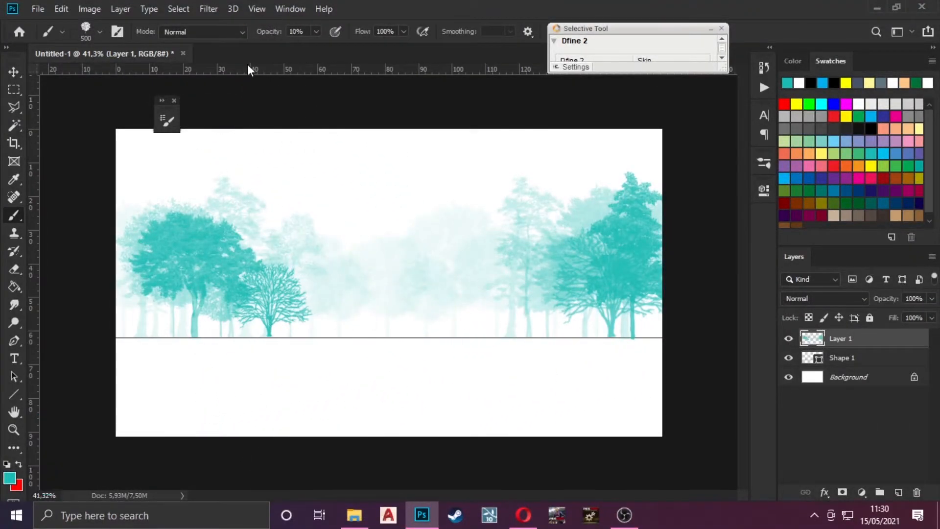
Set the brush opacity to 20% and stamp the round tree tip at 500 px in the middle of the ground line.
{"action": "left_click", "coordinate": [166, 120]}
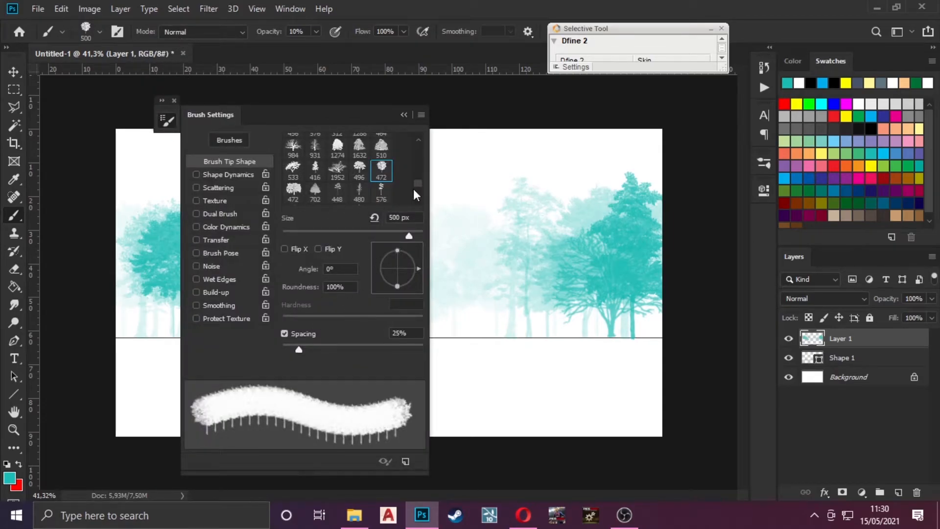
{"action": "left_click", "coordinate": [404, 115]}
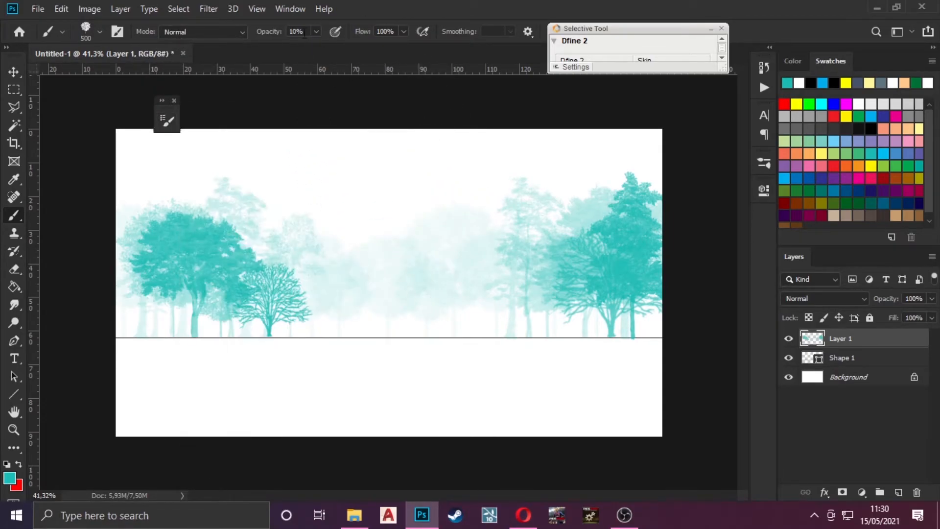
{"action": "type", "text": "20"}
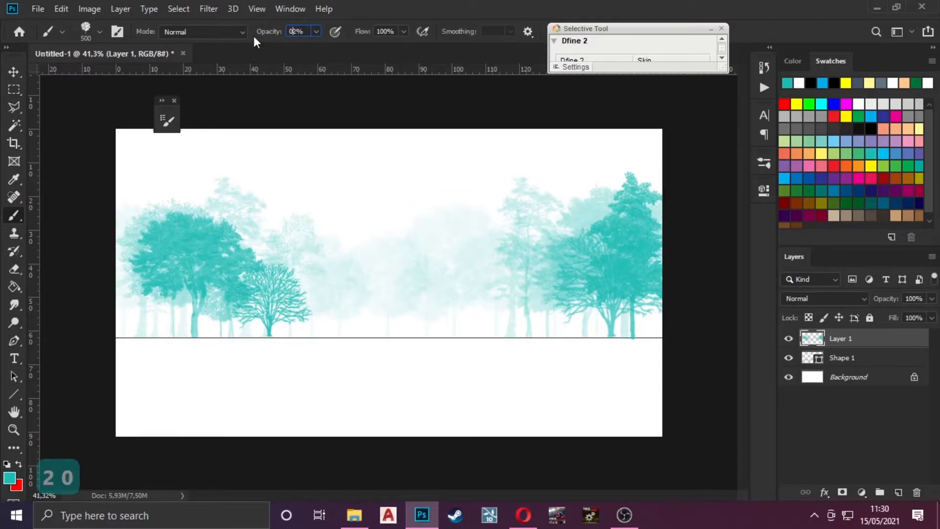
{"action": "key", "text": "BackSpace"}
{"action": "key", "text": "Right"}
{"action": "type", "text": "0"}
{"action": "key", "text": "Return"}
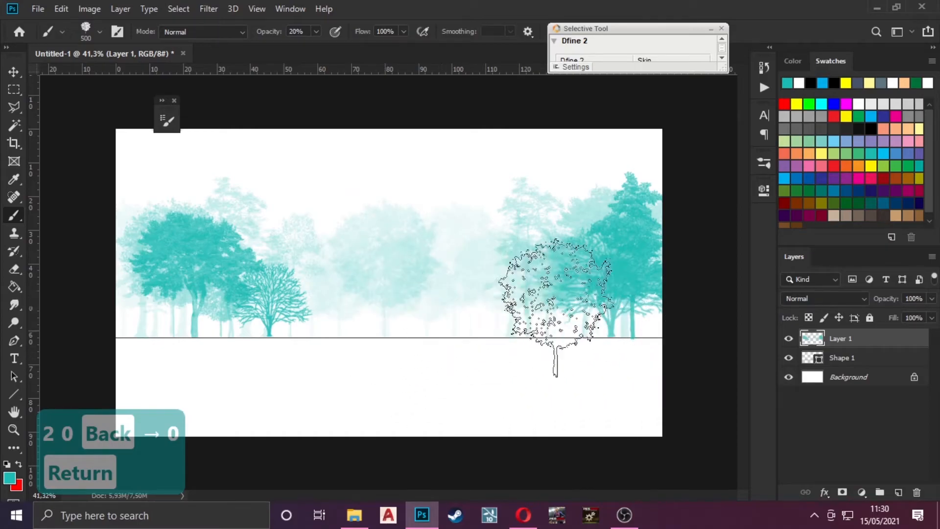
Stamp the round tree tip at 300 px and 20% opacity between the central tree and the right cluster, and undo the last stamp.
{"action": "key", "text": "bracketleft"}
{"action": "key", "text": "bracketleft"}
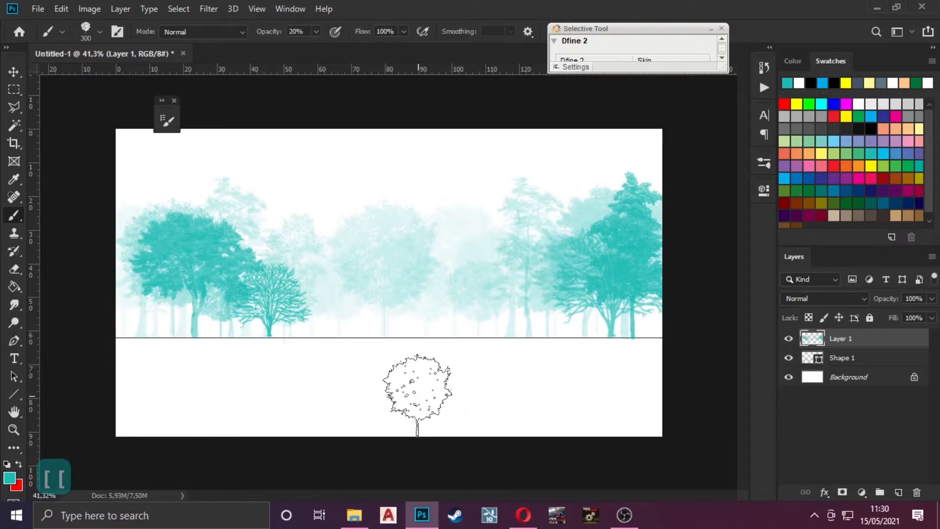
{"action": "key", "text": "ctrl+z"}
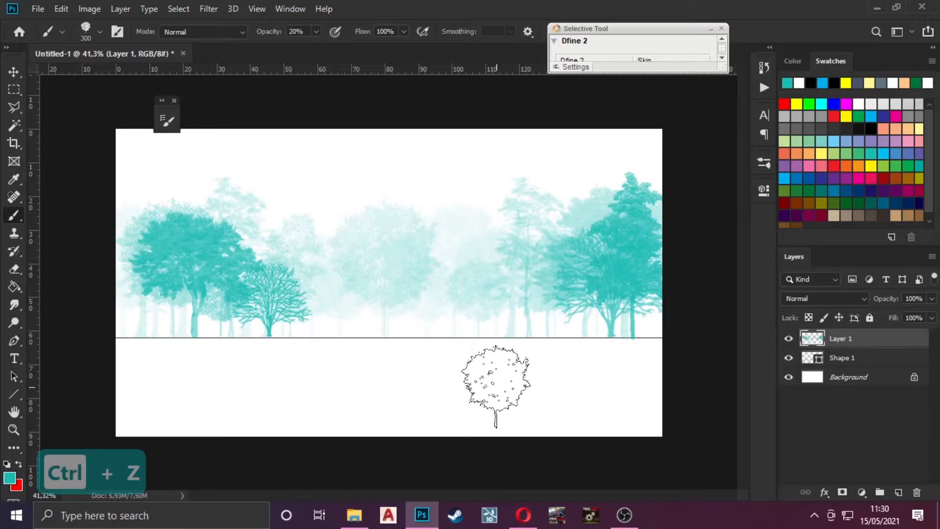
Pick the 493 px brush from the Mcbad - watercolor set, test a stroke below the ground line and undo it.
{"action": "left_click", "coordinate": [97, 33]}
{"action": "left_click_drag", "start_coordinate": [168, 167], "coordinate": [169, 163]}
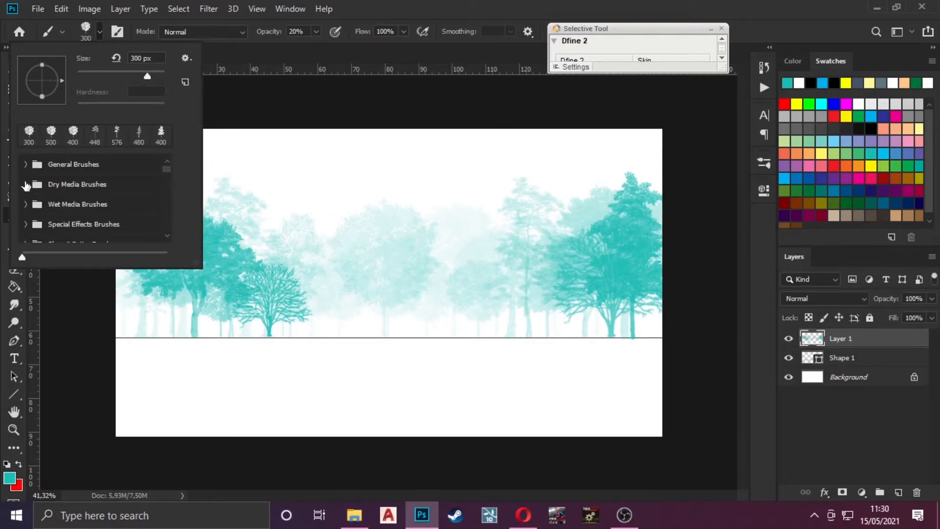
{"action": "scroll", "coordinate": [33, 203], "scroll_direction": "down", "scroll_amount": 4}
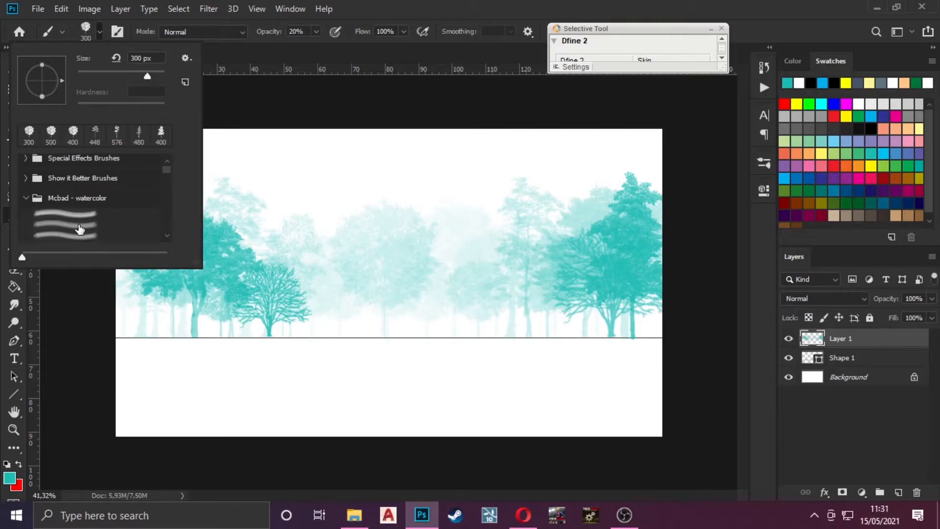
{"action": "scroll", "coordinate": [91, 220], "scroll_direction": "down", "scroll_amount": 1}
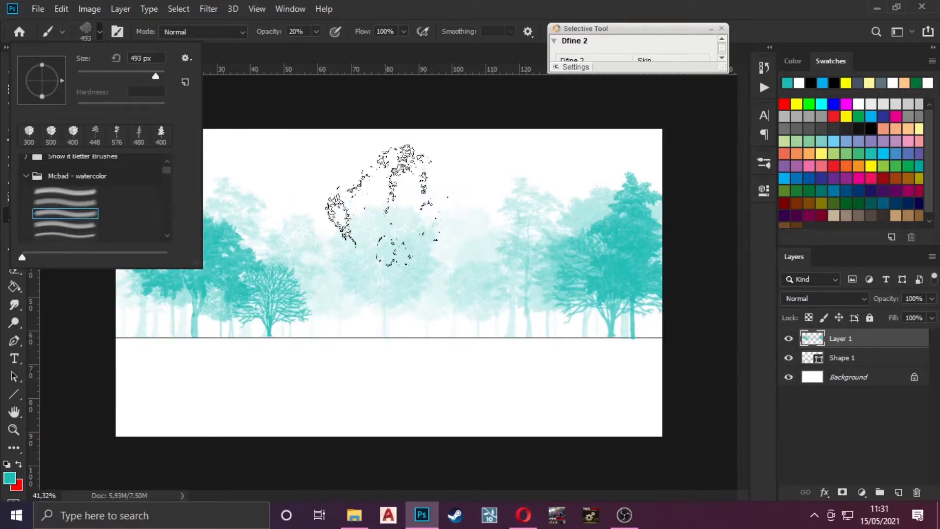
{"action": "left_click", "coordinate": [450, 92]}
{"action": "mouse_move", "coordinate": [485, 380]}
{"action": "left_mouse_down"}
{"action": "mouse_move", "coordinate": [617, 415]}
{"action": "mouse_move", "coordinate": [665, 383]}
{"action": "mouse_move", "coordinate": [615, 439]}
{"action": "left_mouse_up"}
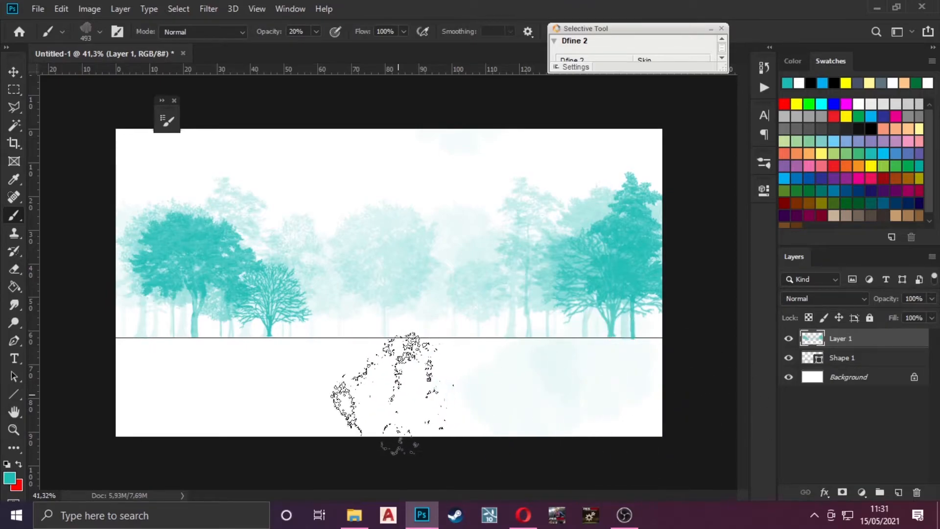
{"action": "key", "text": "ctrl+z"}
Select the whole canvas area below the ground line with a rectangular marquee.
{"action": "key", "text": "m"}
{"action": "key", "text": "ctrl+z"}
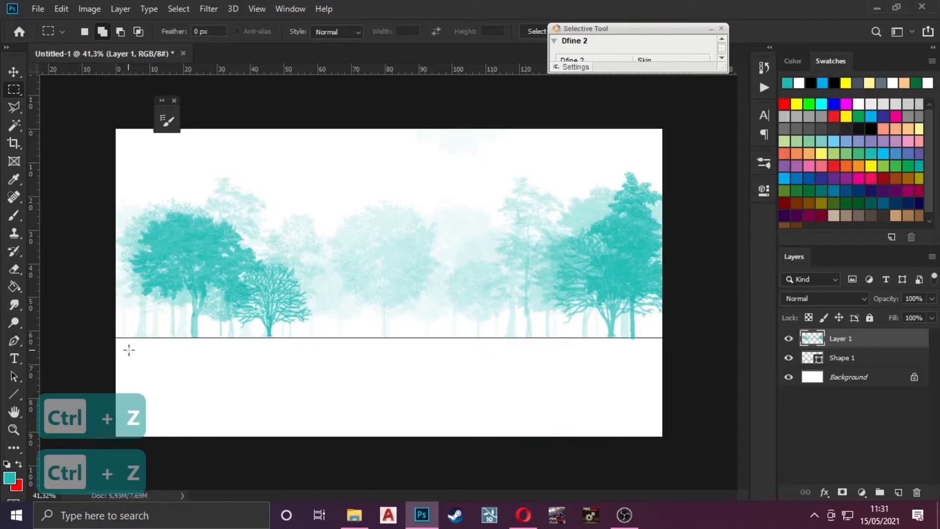
{"action": "left_click_drag", "start_coordinate": [607, 409], "coordinate": [636, 442]}
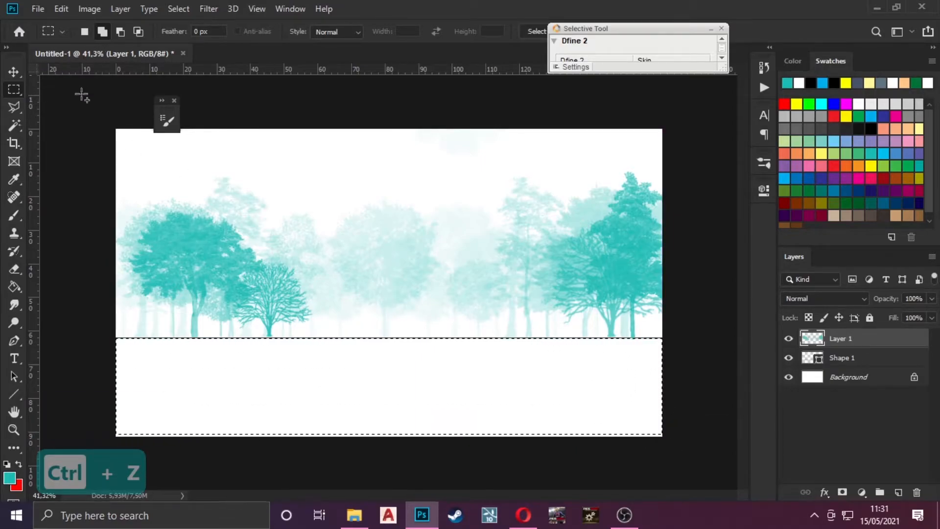
Paint watercolor washes along the underside of the ground line at 50% opacity, using the 493 px brush enlarged to 600 px for the left part.
{"action": "key", "text": "b"}
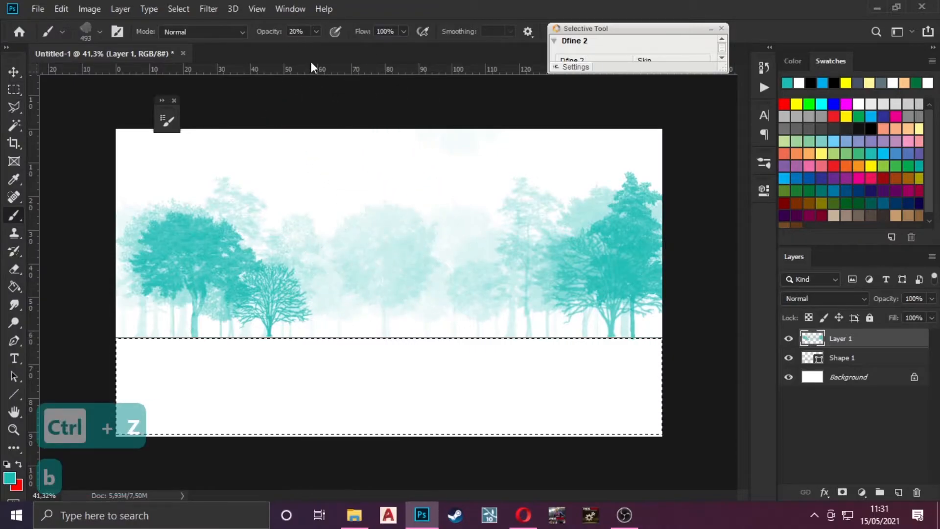
{"action": "type", "text": "50"}
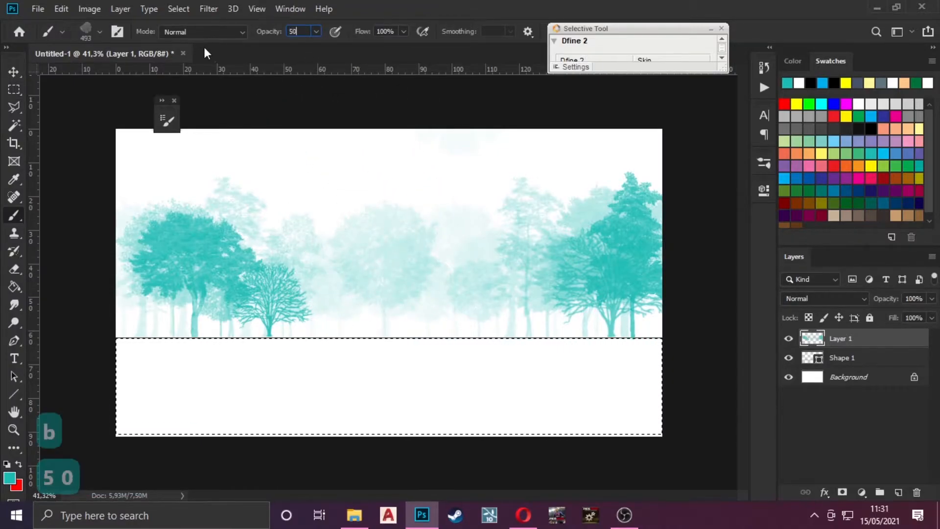
{"action": "key", "text": "Return"}
{"action": "left_click_drag", "start_coordinate": [603, 348], "coordinate": [656, 299]}
{"action": "mouse_move", "coordinate": [646, 333]}
{"action": "left_mouse_down"}
{"action": "mouse_move", "coordinate": [560, 328]}
{"action": "mouse_move", "coordinate": [426, 341]}
{"action": "mouse_move", "coordinate": [451, 344]}
{"action": "mouse_move", "coordinate": [474, 322]}
{"action": "mouse_move", "coordinate": [320, 316]}
{"action": "mouse_move", "coordinate": [355, 349]}
{"action": "mouse_move", "coordinate": [380, 325]}
{"action": "mouse_move", "coordinate": [262, 339]}
{"action": "mouse_move", "coordinate": [255, 349]}
{"action": "mouse_move", "coordinate": [147, 325]}
{"action": "left_mouse_up"}
{"action": "key", "text": "bracketright"}
{"action": "key", "text": "bracketright"}
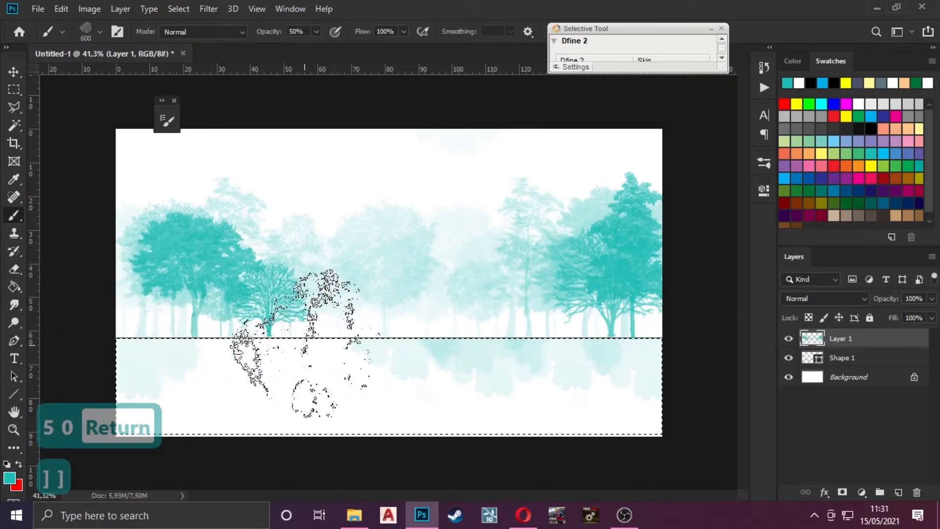
{"action": "left_click", "coordinate": [259, 320]}
Paint a wash at the selection's right end with the 488 px watercolor brush enlarged to 700 px, and undo the last stroke.
{"action": "left_click", "coordinate": [99, 31]}
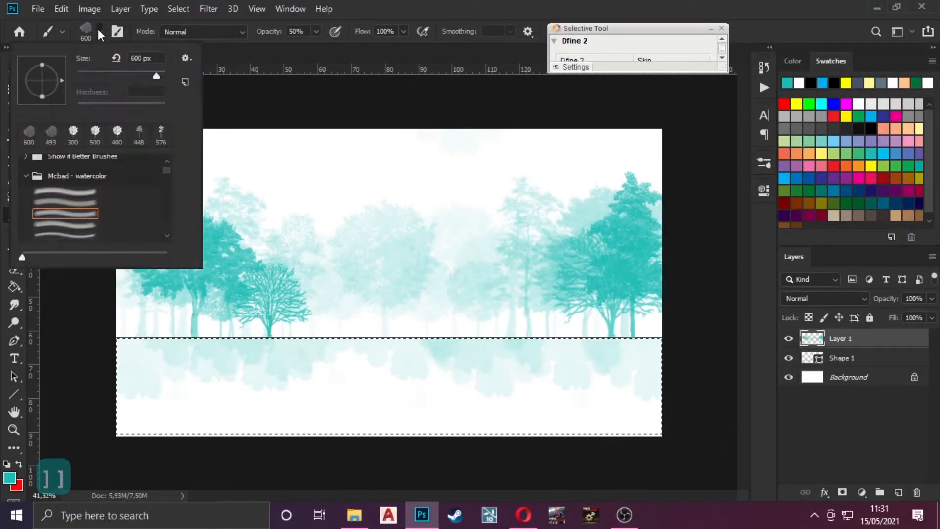
{"action": "left_click", "coordinate": [75, 226]}
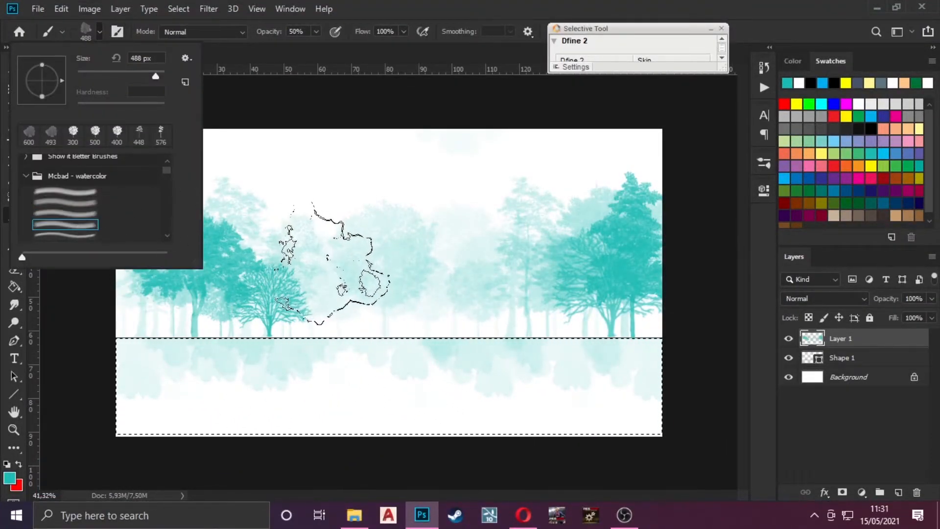
{"action": "left_click", "coordinate": [332, 282]}
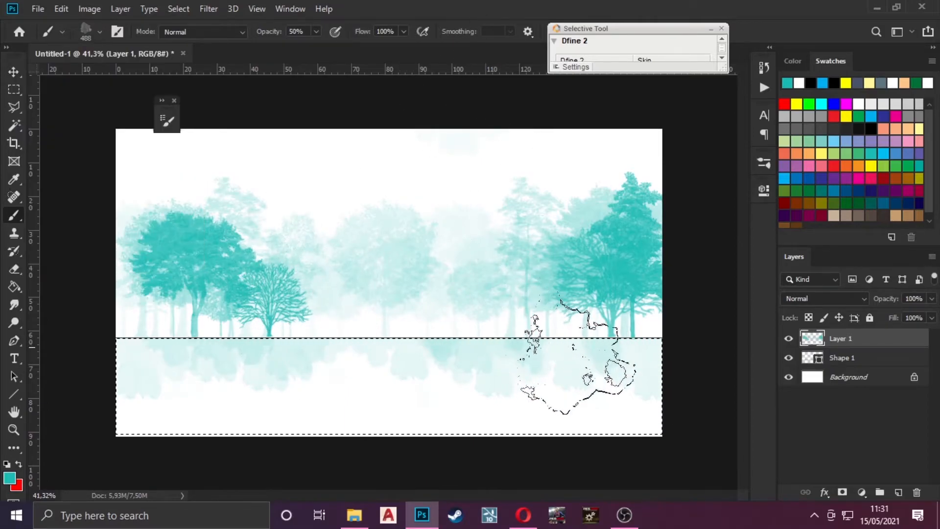
{"action": "key", "text": "bracketright"}
{"action": "key", "text": "bracketright"}
{"action": "key", "text": "bracketright"}
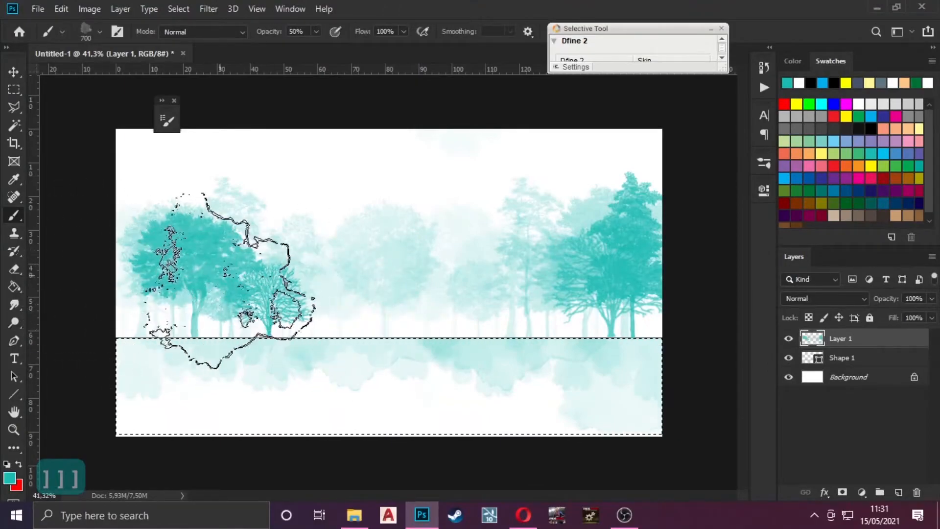
{"action": "key", "text": "ctrl+z"}
Try the 554 px watercolor brush on the left part of the selection and undo its strokes.
{"action": "left_click", "coordinate": [92, 34]}
{"action": "scroll", "coordinate": [166, 232], "scroll_direction": "down", "scroll_amount": 2}
{"action": "left_click", "coordinate": [65, 235]}
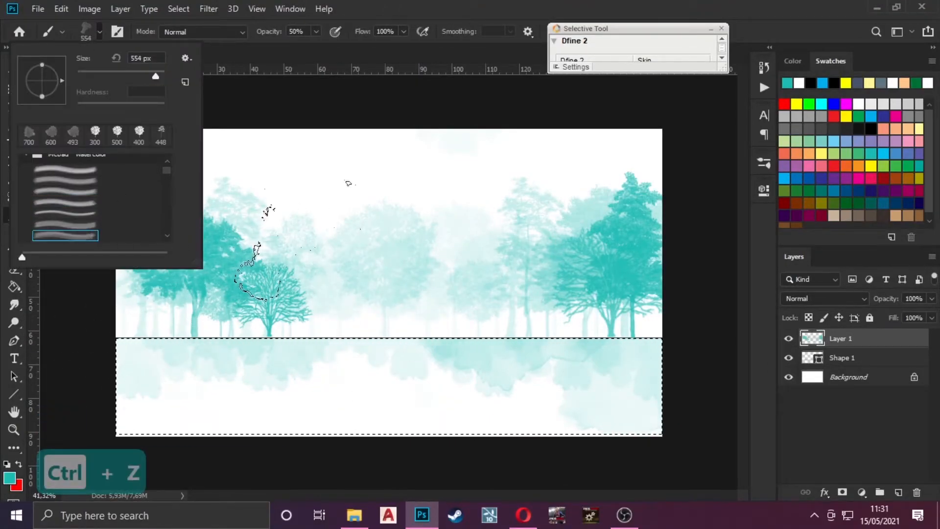
{"action": "left_click", "coordinate": [477, 60]}
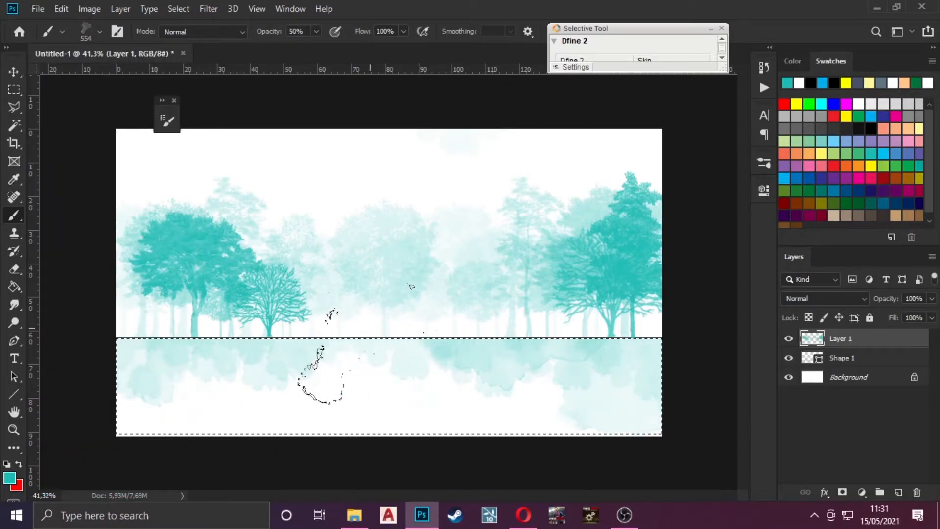
{"action": "key", "text": "ctrl+z"}
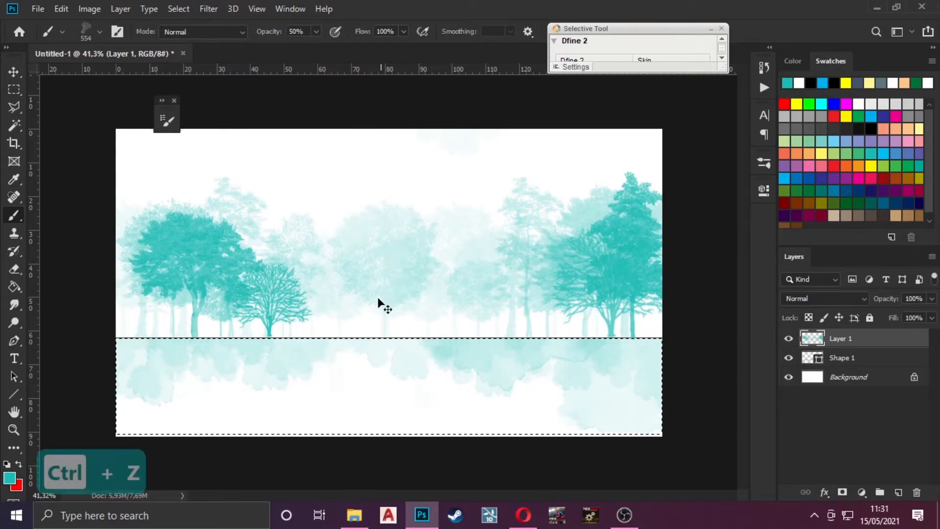
{"action": "key", "text": "ctrl+z"}
{"action": "key", "text": "ctrl+z"}
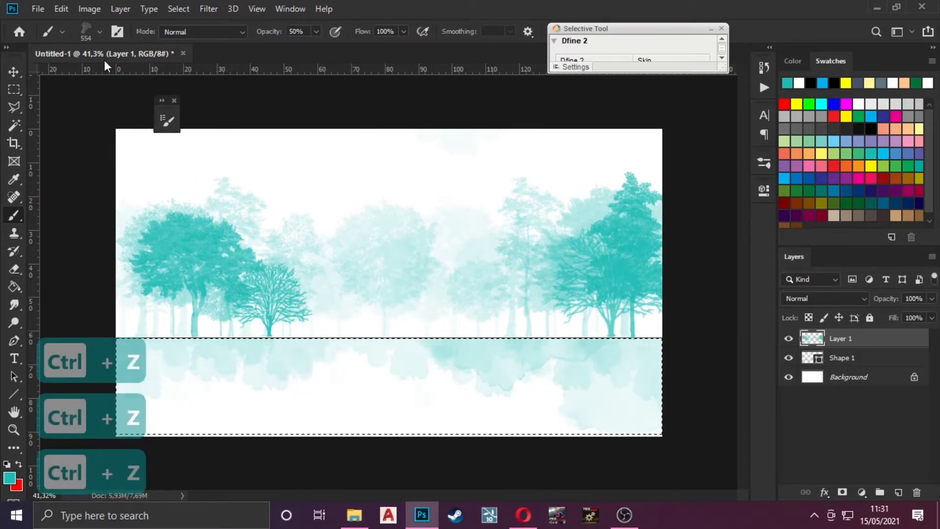
Switch to the 466 px watercolor brush.
{"action": "left_click", "coordinate": [100, 32]}
{"action": "scroll", "coordinate": [175, 239], "scroll_direction": "down", "scroll_amount": 3}
{"action": "left_click", "coordinate": [84, 226]}
{"action": "left_click", "coordinate": [351, 364]}
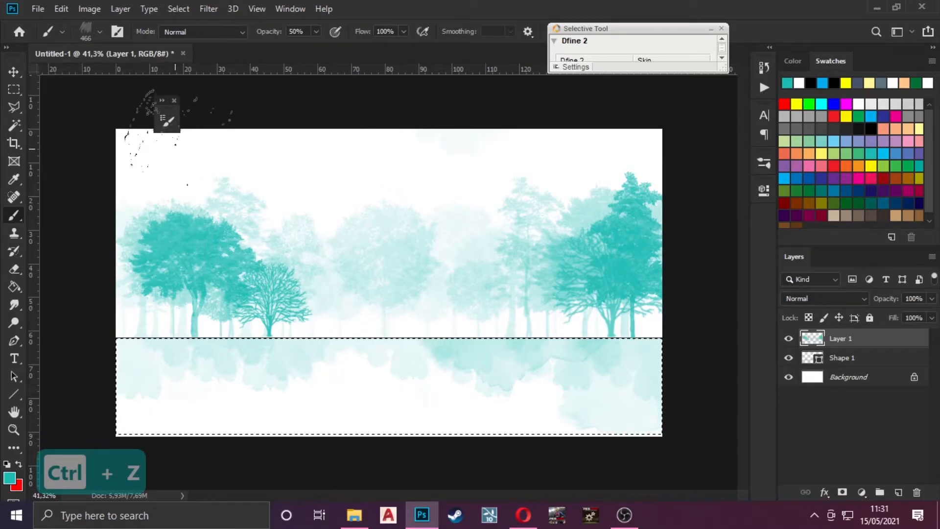
Switch to the 496 px watercolor brush.
{"action": "left_click", "coordinate": [170, 122]}
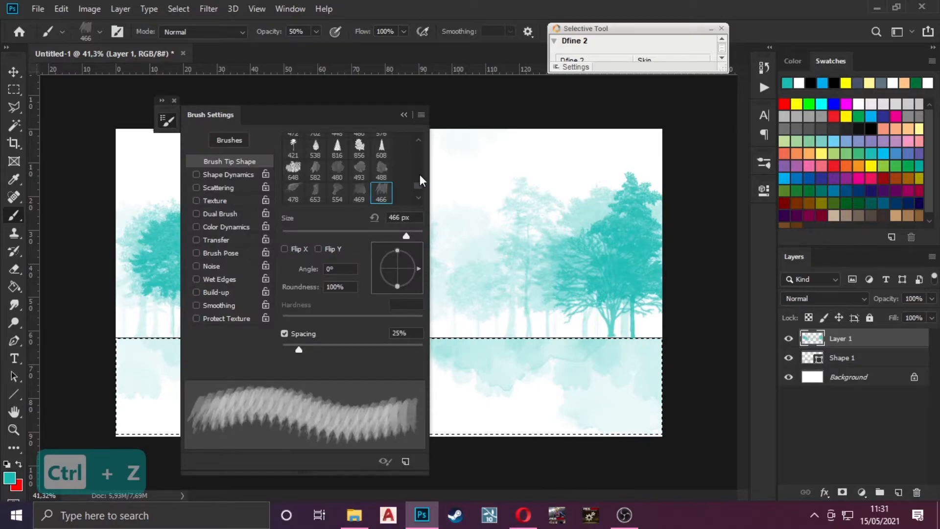
{"action": "left_click", "coordinate": [418, 197]}
{"action": "left_click", "coordinate": [381, 193]}
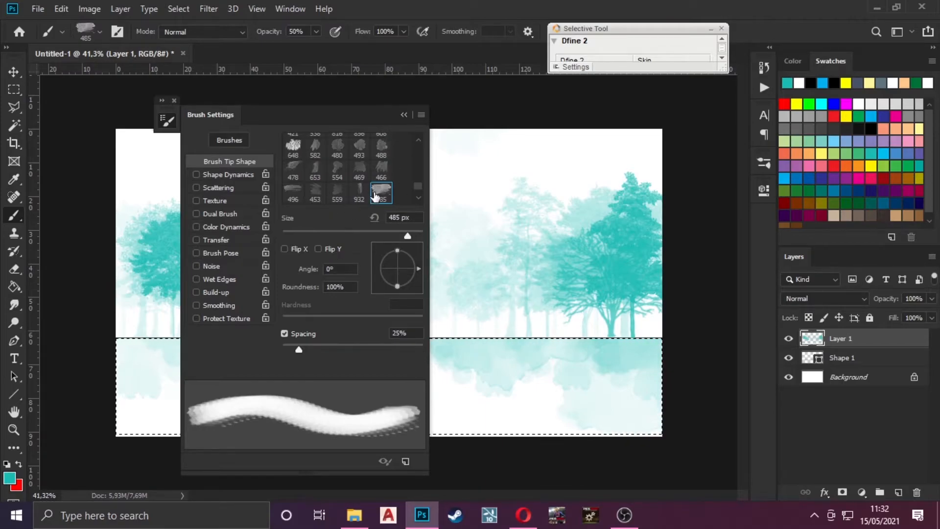
{"action": "left_click", "coordinate": [294, 192]}
{"action": "left_click", "coordinate": [404, 115]}
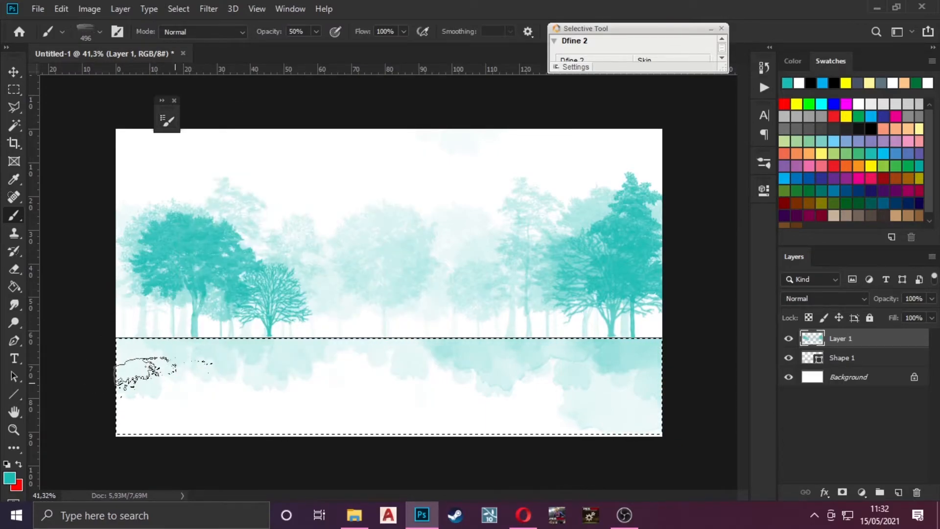
Try broad wash strokes across the selection with the watercolor brush at 1300 px and 1000 px, undoing them.
{"action": "key", "text": "bracketright"}
{"action": "key", "text": "bracketright"}
{"action": "key", "text": "bracketright"}
{"action": "key", "text": "bracketright"}
{"action": "key", "text": "bracketright"}
{"action": "key", "text": "bracketright"}
{"action": "key", "text": "bracketright"}
{"action": "left_click_drag", "start_coordinate": [206, 378], "coordinate": [504, 377]}
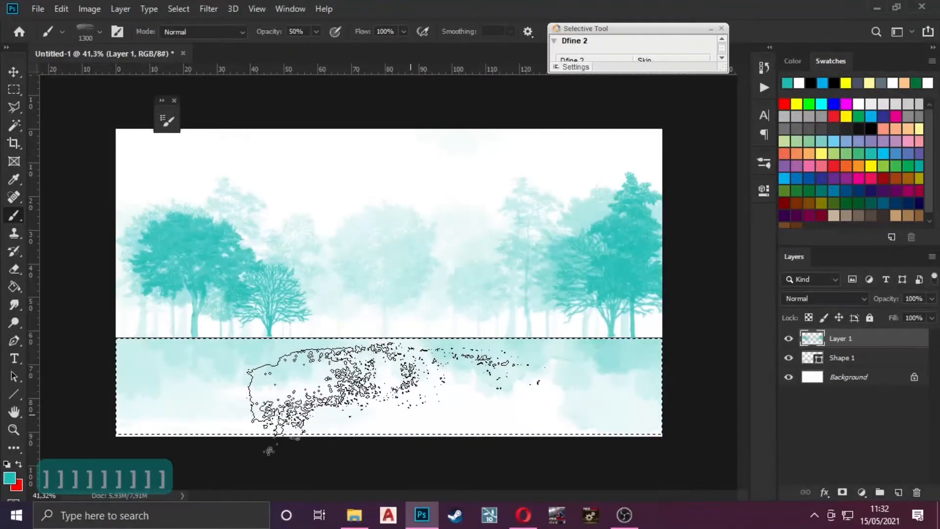
{"action": "key", "text": "ctrl+z"}
{"action": "key", "text": "bracketleft"}
{"action": "key", "text": "bracketleft"}
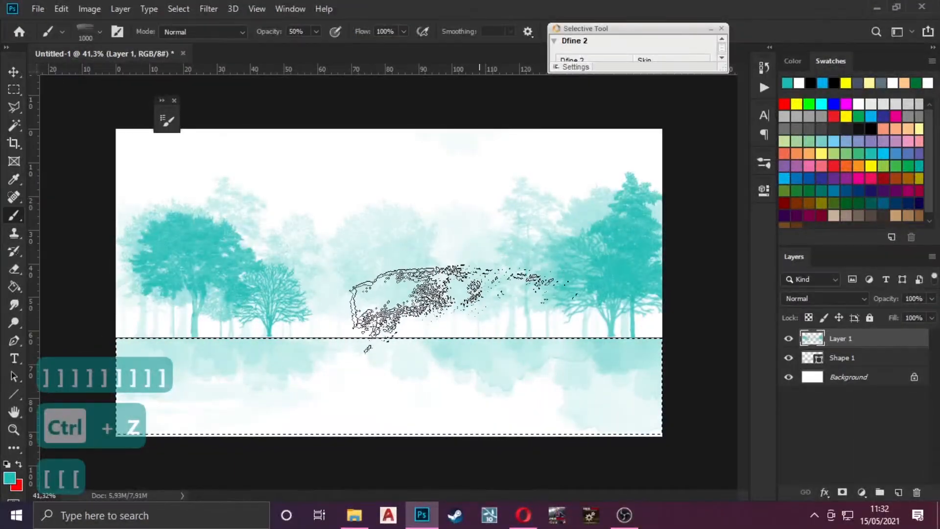
{"action": "key", "text": "ctrl+z"}
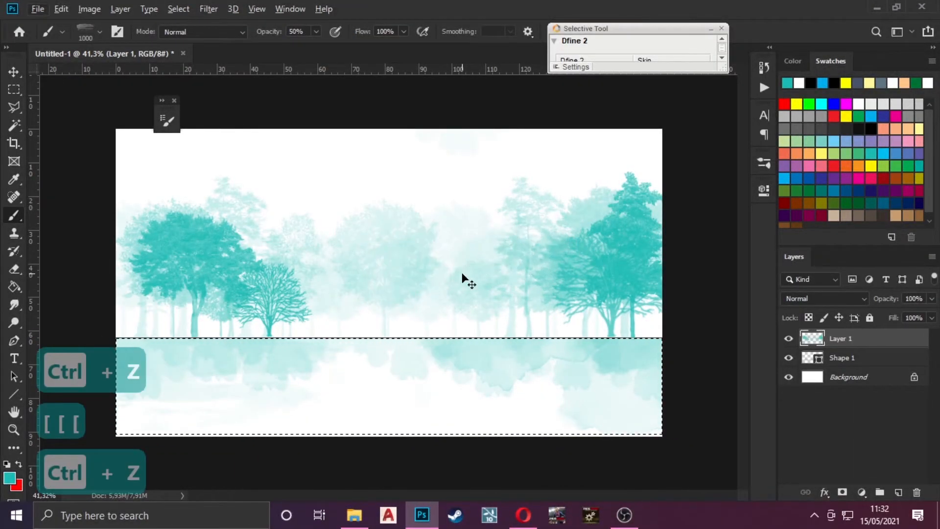
{"action": "key", "text": "ctrl+z"}
Reduce the watercolor brush to 700 px, clear the selection and hide the Shape 1 layer.
{"action": "key", "text": "bracketleft"}
{"action": "key", "text": "bracketleft"}
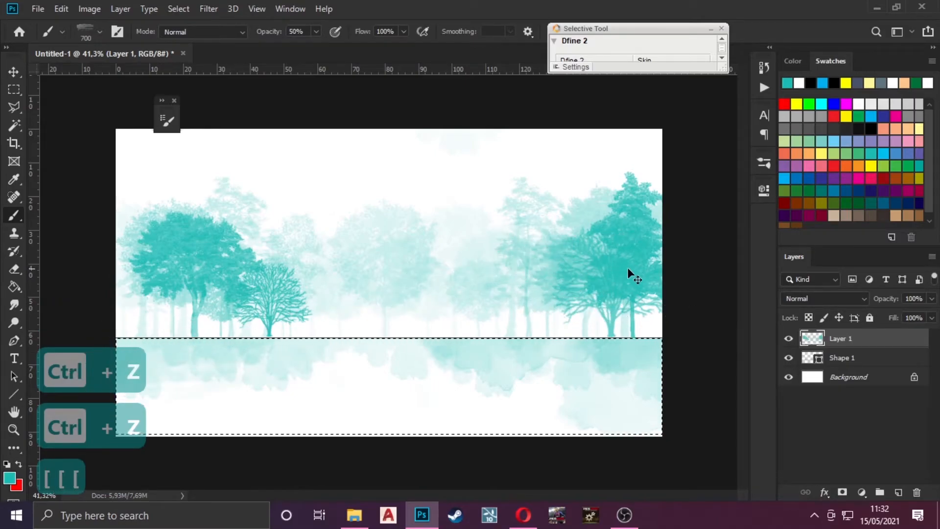
{"action": "key", "text": "ctrl+d"}
{"action": "left_click", "coordinate": [788, 358]}
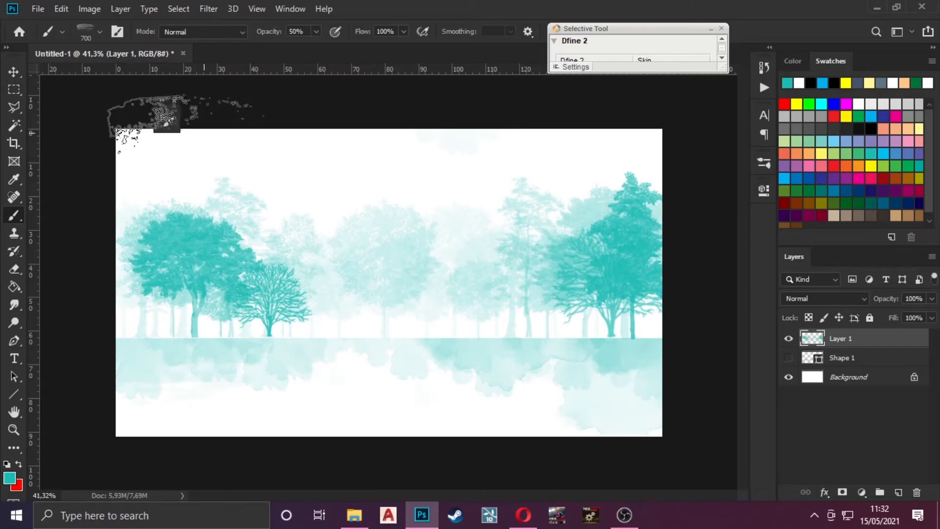
Find the plant tips among the brush presets and select the 196 px grass brush.
{"action": "left_click", "coordinate": [167, 122]}
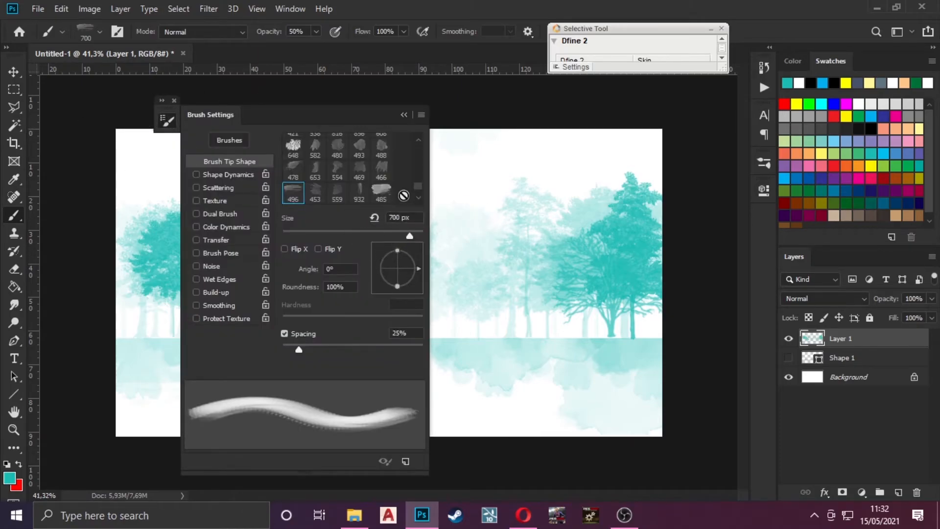
{"action": "scroll", "coordinate": [418, 191], "scroll_direction": "up", "scroll_amount": 5}
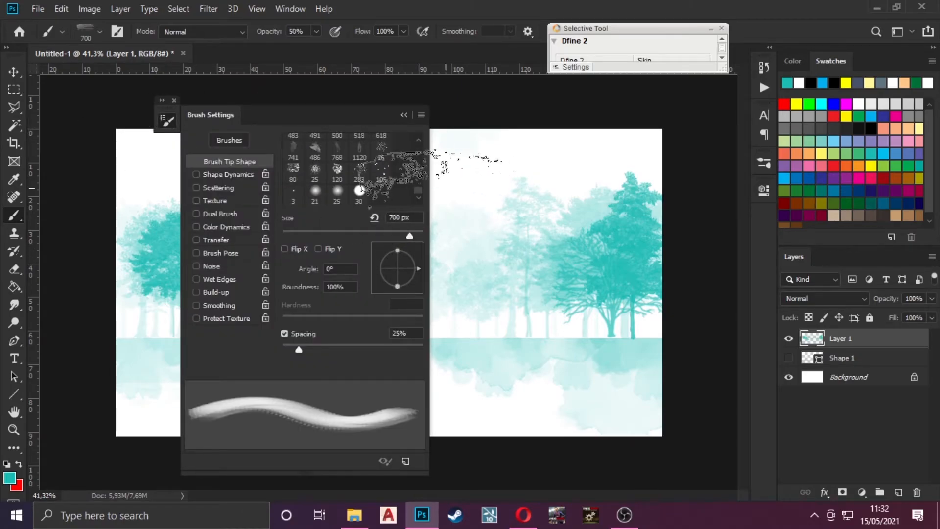
{"action": "mouse_move", "coordinate": [417, 187]}
{"action": "left_mouse_down"}
{"action": "mouse_move", "coordinate": [417, 172]}
{"action": "mouse_move", "coordinate": [398, 183]}
{"action": "mouse_move", "coordinate": [407, 192]}
{"action": "left_mouse_up"}
{"action": "scroll", "coordinate": [357, 190], "scroll_direction": "down", "scroll_amount": 4}
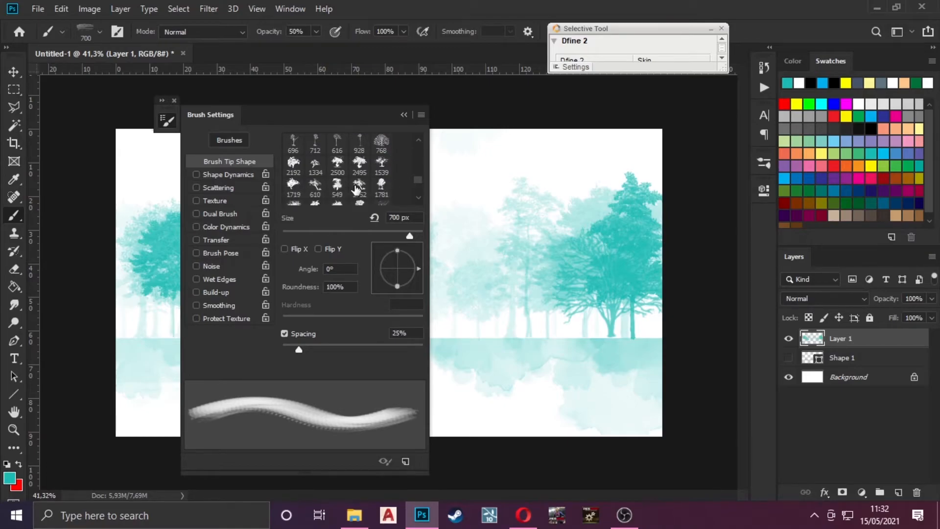
{"action": "left_click", "coordinate": [381, 178]}
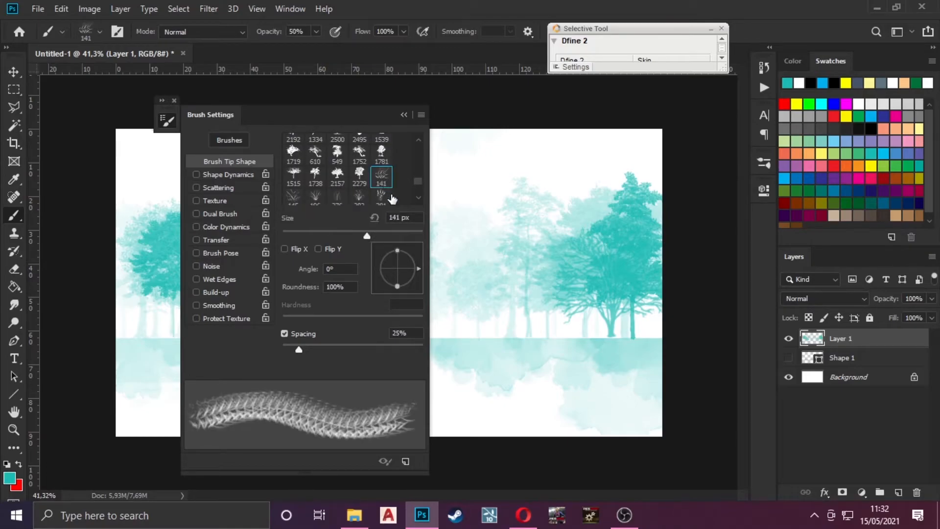
{"action": "left_click", "coordinate": [315, 197]}
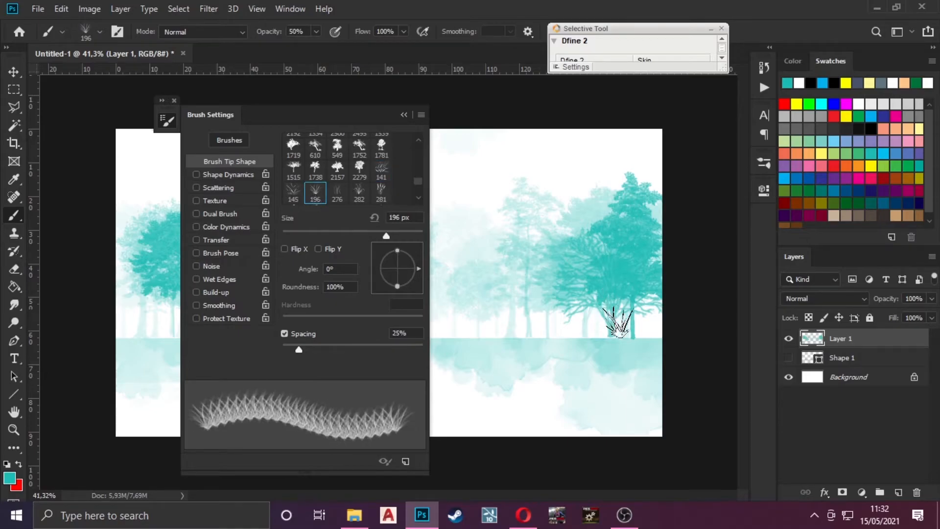
Paint grass along the ground line beneath the right-hand trees, varying the grass brush between 80 and 125 px.
{"action": "scroll", "coordinate": [654, 304], "scroll_direction": "up", "scroll_amount": 2}
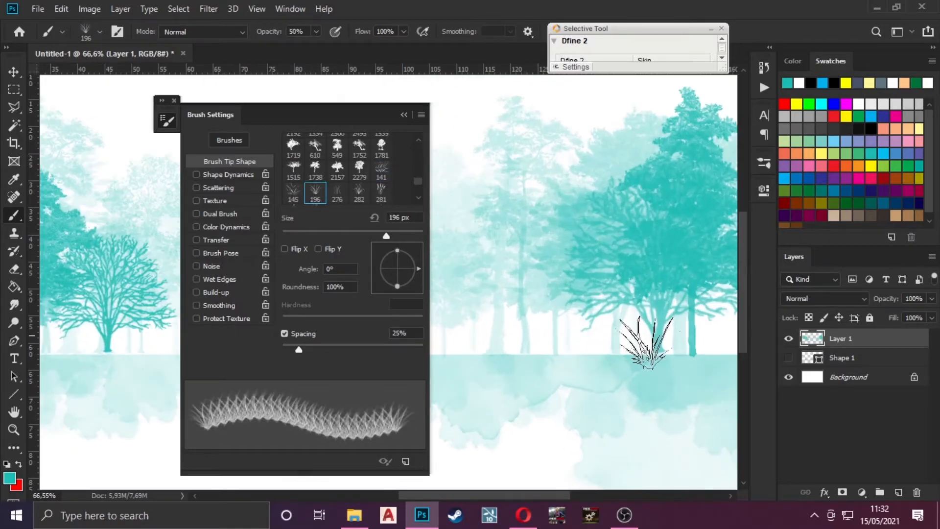
{"action": "key", "text": "bracketleft"}
{"action": "key", "text": "bracketleft"}
{"action": "key", "text": "bracketleft"}
{"action": "key", "text": "bracketleft"}
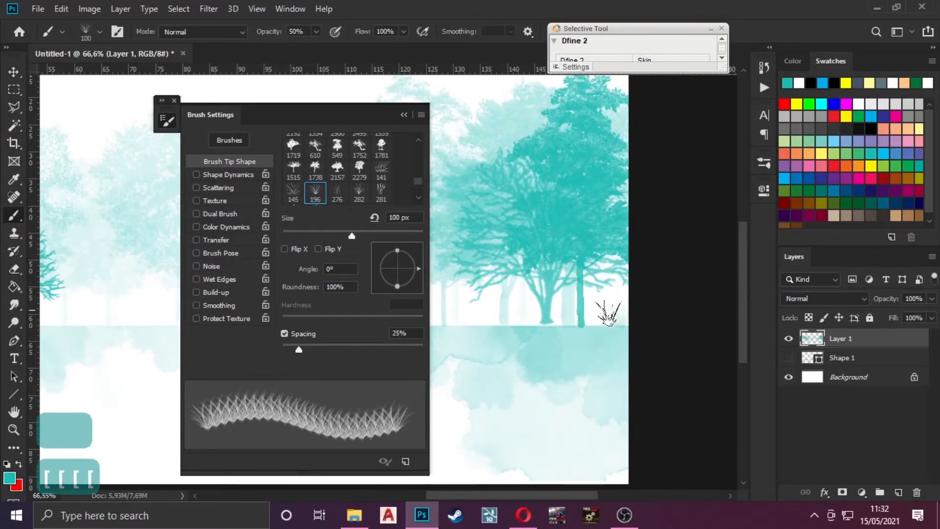
{"action": "key", "text": "bracketleft"}
{"action": "key", "text": "bracketleft"}
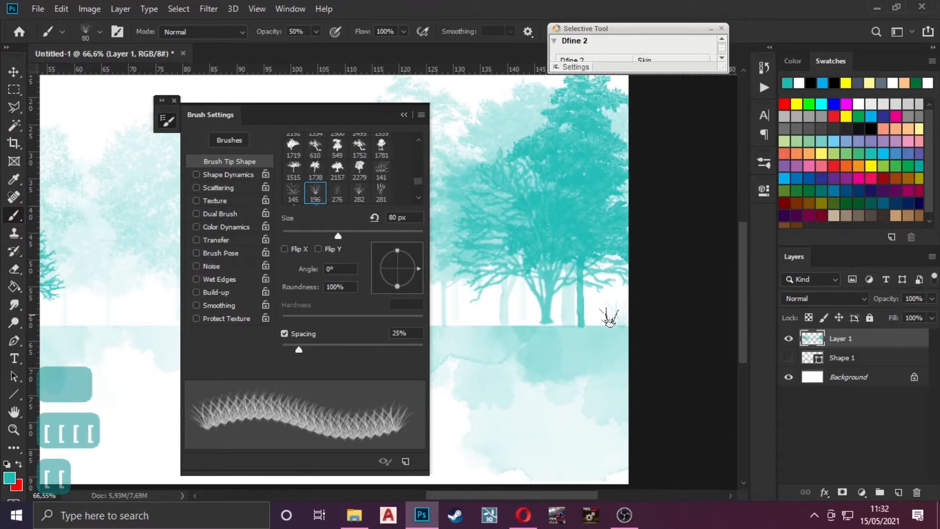
{"action": "key", "text": "bracketright"}
{"action": "key", "text": "bracketright"}
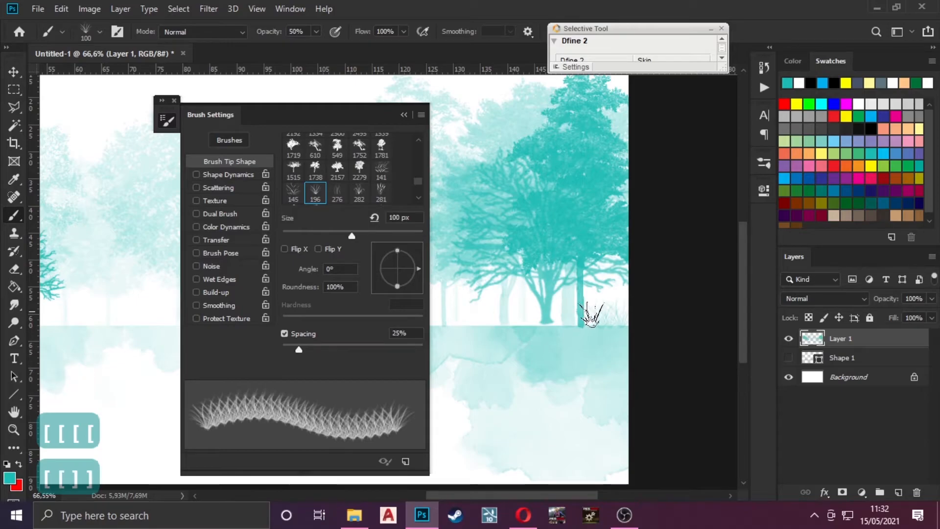
{"action": "key", "text": "bracketright"}
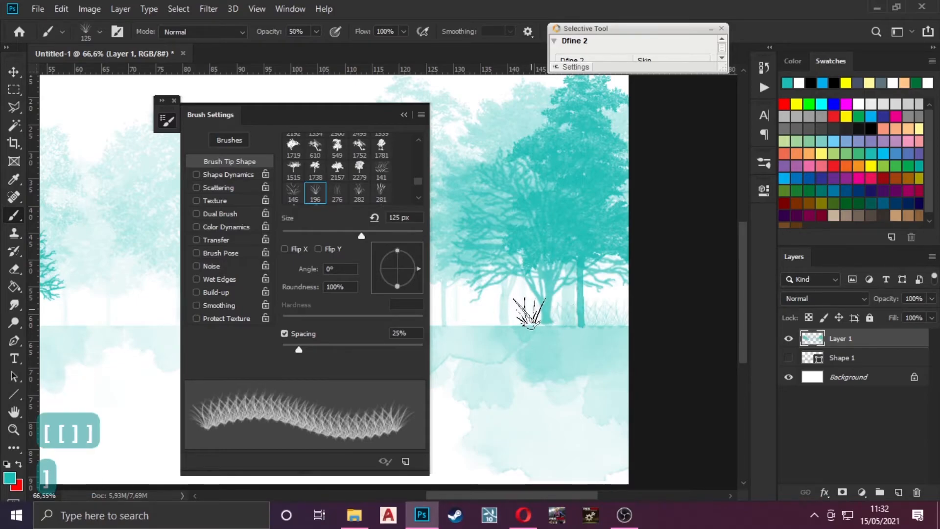
{"action": "key", "text": "bracketleft"}
{"action": "key", "text": "bracketleft"}
{"action": "key", "text": "bracketleft"}
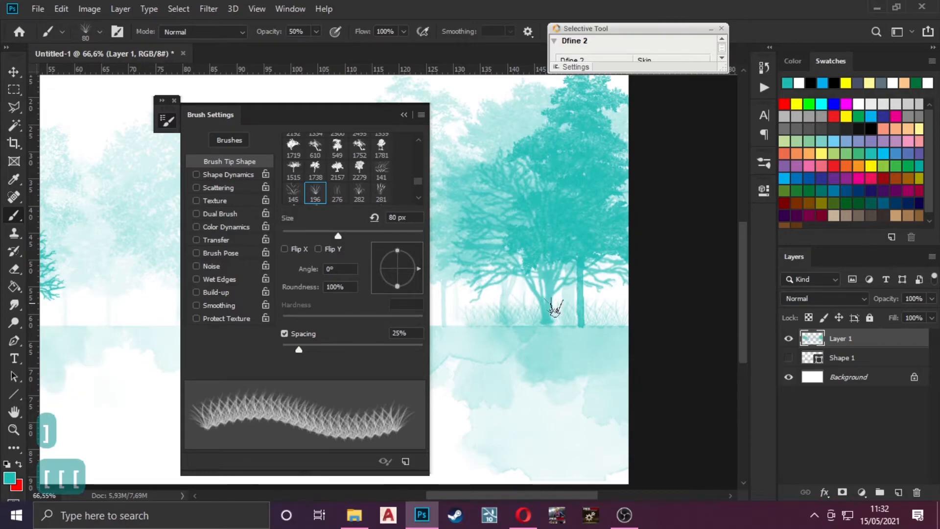
Extend the grass along the ground line toward the center at 80 px and undo the last stroke.
{"action": "key", "text": "space"}
{"action": "left_click_drag", "start_coordinate": [492, 321], "coordinate": [579, 318]}
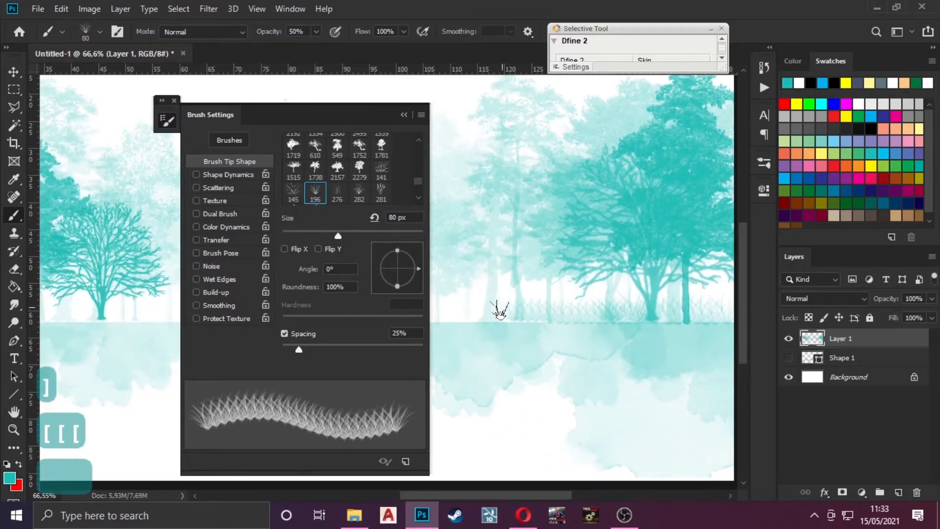
{"action": "key", "text": "space"}
{"action": "left_click_drag", "start_coordinate": [501, 308], "coordinate": [569, 311]}
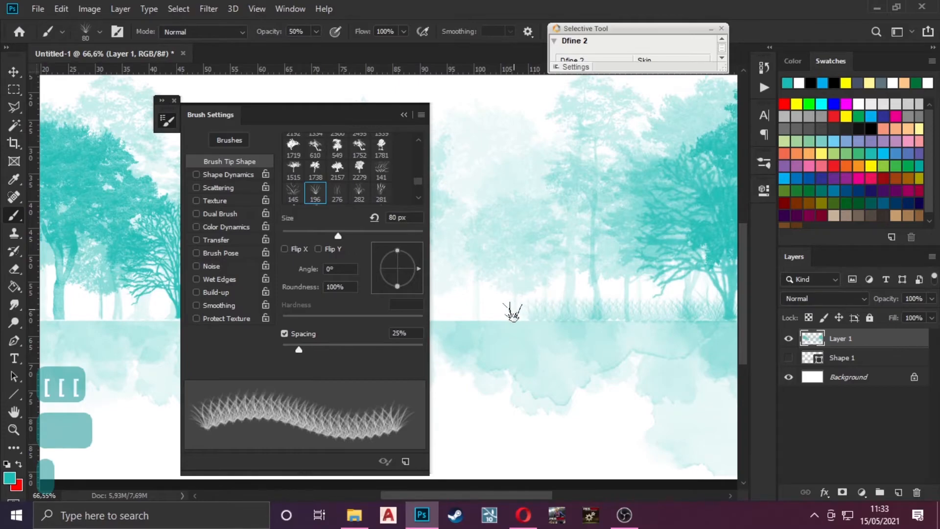
{"action": "key", "text": "ctrl+z"}
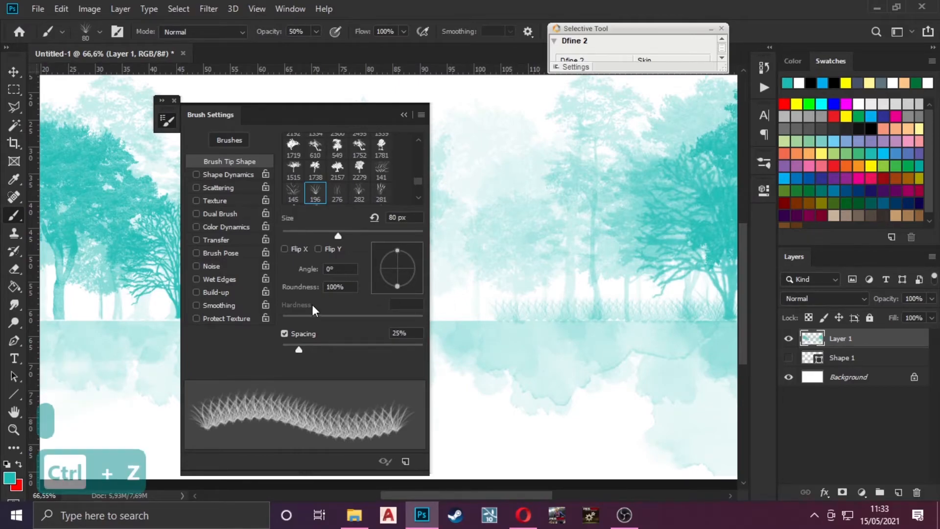
Add taller grass blades beneath the right-hand trees using the 276 px grass brush reduced to 175 px.
{"action": "left_click", "coordinate": [334, 198]}
{"action": "key", "text": "bracketright"}
{"action": "key", "text": "bracketright"}
{"action": "key", "text": "bracketleft"}
{"action": "key", "text": "bracketleft"}
{"action": "key", "text": "bracketleft"}
{"action": "key", "text": "bracketleft"}
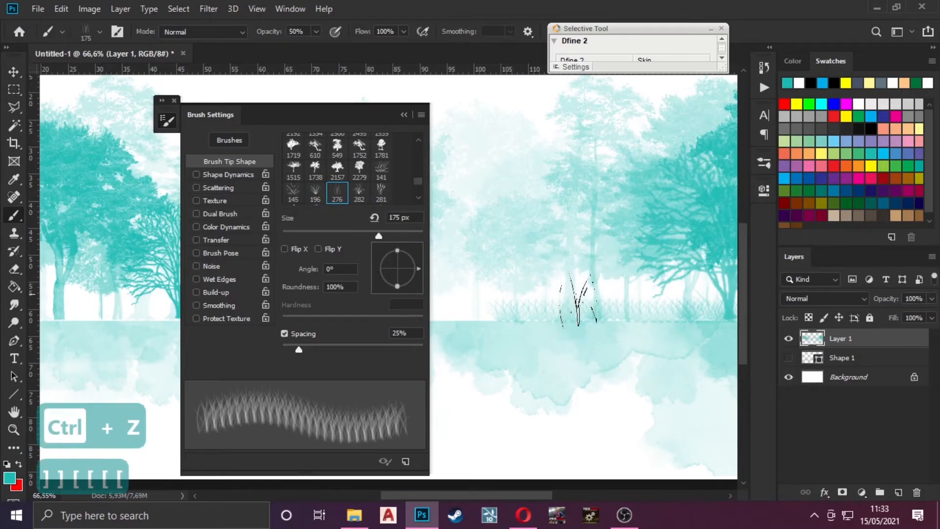
{"action": "left_click_drag", "start_coordinate": [618, 345], "coordinate": [389, 357]}
{"action": "left_click", "coordinate": [609, 313]}
{"action": "left_click", "coordinate": [598, 315]}
Paint reeds along the ground line left of the large right-hand trees with the 281 px brush reduced to 125 px.
{"action": "left_click", "coordinate": [365, 191]}
{"action": "left_click", "coordinate": [381, 192]}
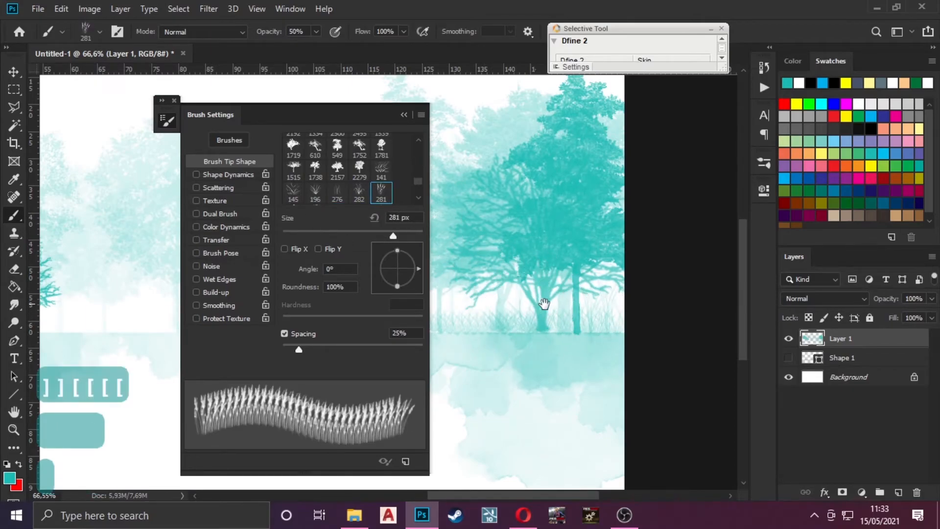
{"action": "left_click_drag", "start_coordinate": [444, 302], "coordinate": [564, 302]}
{"action": "key", "text": "bracketleft"}
{"action": "key", "text": "bracketleft"}
{"action": "key", "text": "bracketleft"}
{"action": "key", "text": "bracketleft"}
{"action": "key", "text": "bracketleft"}
{"action": "key", "text": "bracketleft"}
{"action": "key", "text": "bracketleft"}
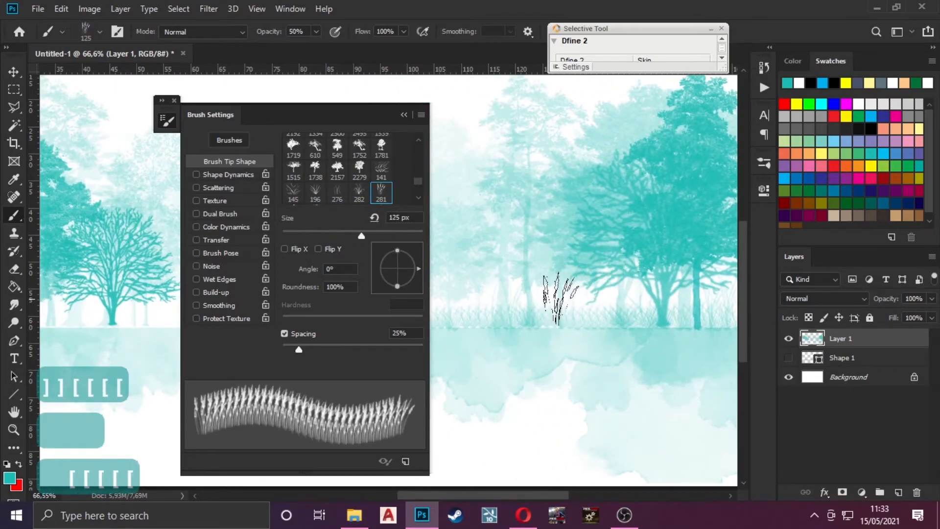
{"action": "left_click_drag", "start_coordinate": [504, 378], "coordinate": [682, 365]}
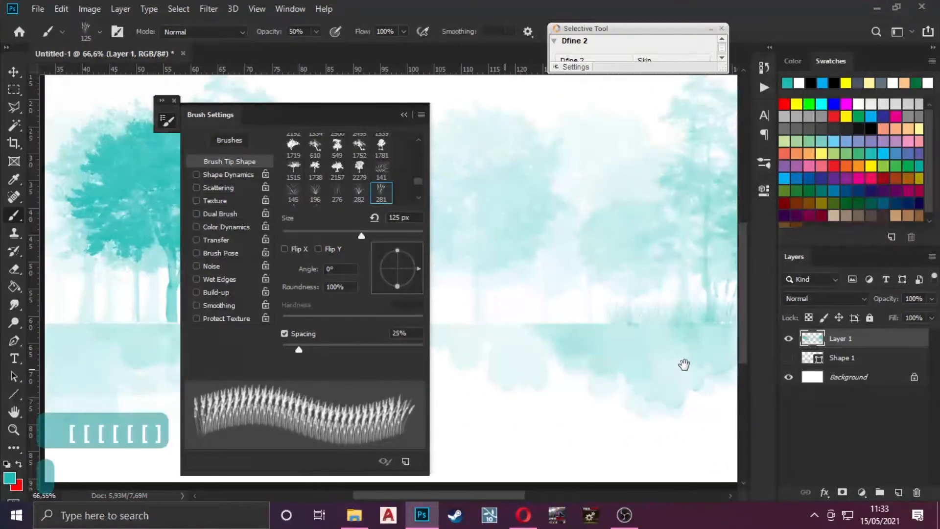
Paint reeds beneath the left-hand trees with the same reed brush at 90 and 100 px.
{"action": "scroll", "coordinate": [563, 360], "scroll_direction": "down", "scroll_amount": 4}
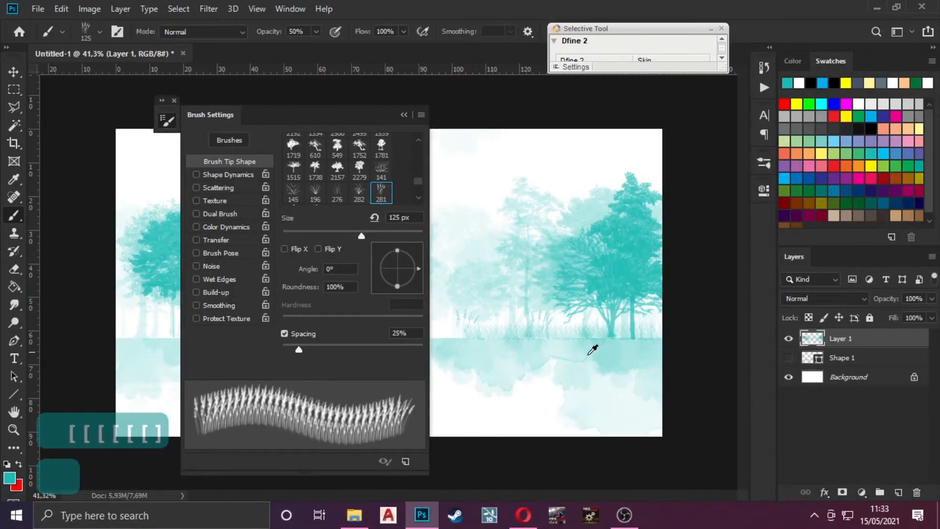
{"action": "scroll", "coordinate": [466, 251], "scroll_direction": "up", "scroll_amount": 1}
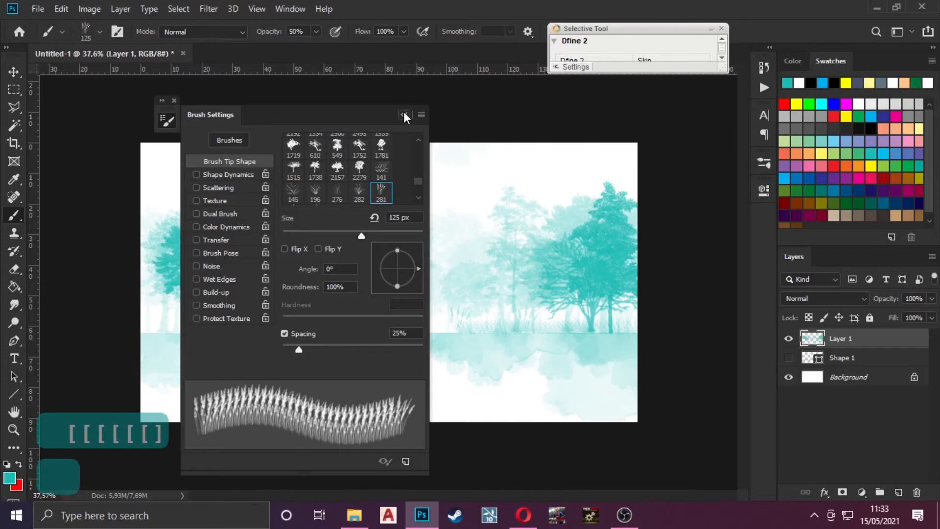
{"action": "left_click", "coordinate": [404, 114]}
{"action": "scroll", "coordinate": [152, 327], "scroll_direction": "up", "scroll_amount": 2}
{"action": "scroll", "coordinate": [442, 365], "scroll_direction": "down", "scroll_amount": 1}
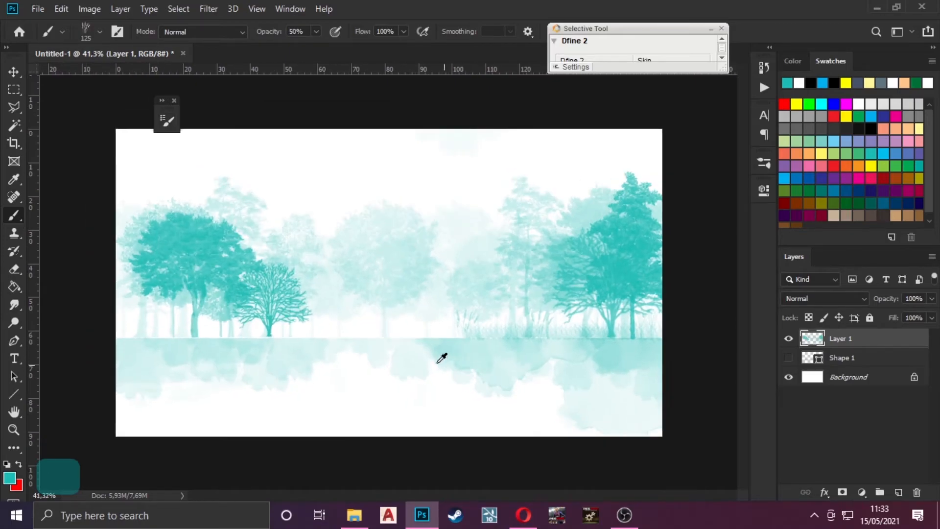
{"action": "scroll", "coordinate": [153, 327], "scroll_direction": "up", "scroll_amount": 4}
{"action": "key", "text": "bracketleft"}
{"action": "key", "text": "bracketleft"}
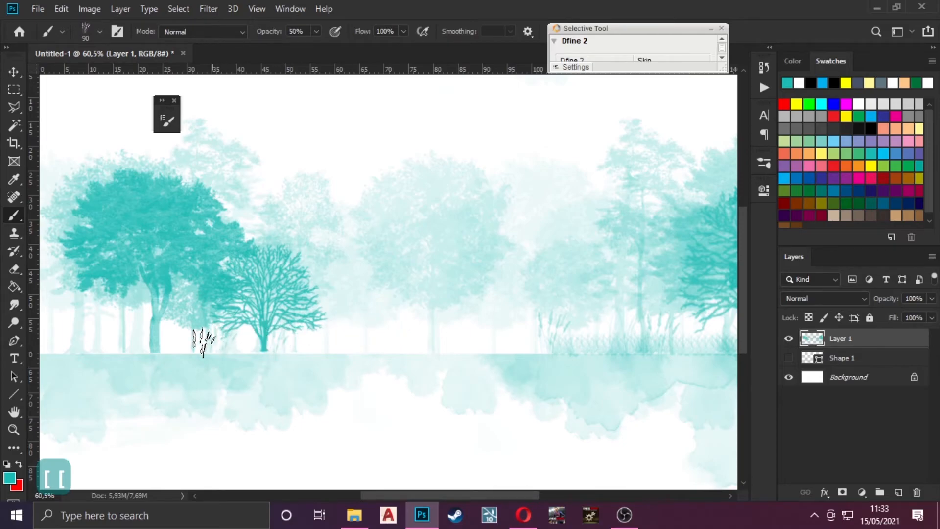
{"action": "key", "text": "bracketright"}
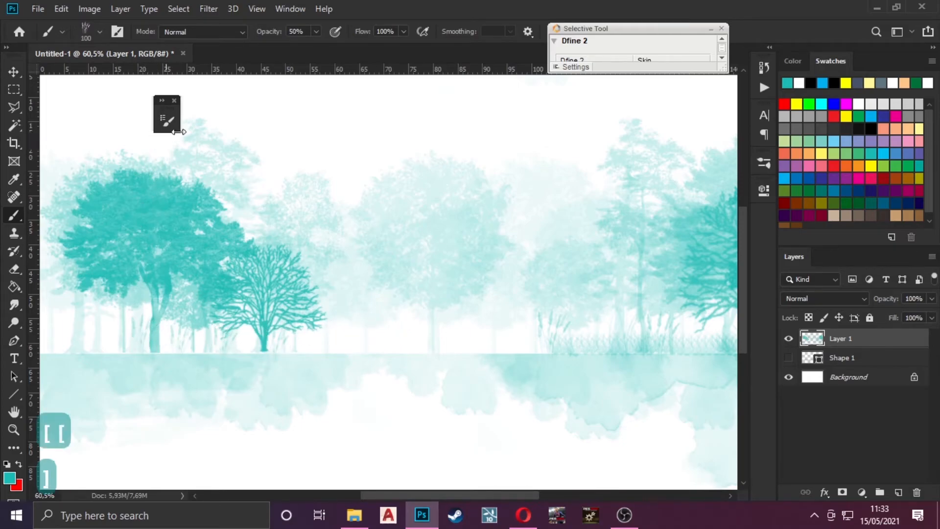
Paint grass along the ground line around the left-hand trees using the 196 px grass brush reduced to between 90 and 100 px.
{"action": "left_click", "coordinate": [162, 123]}
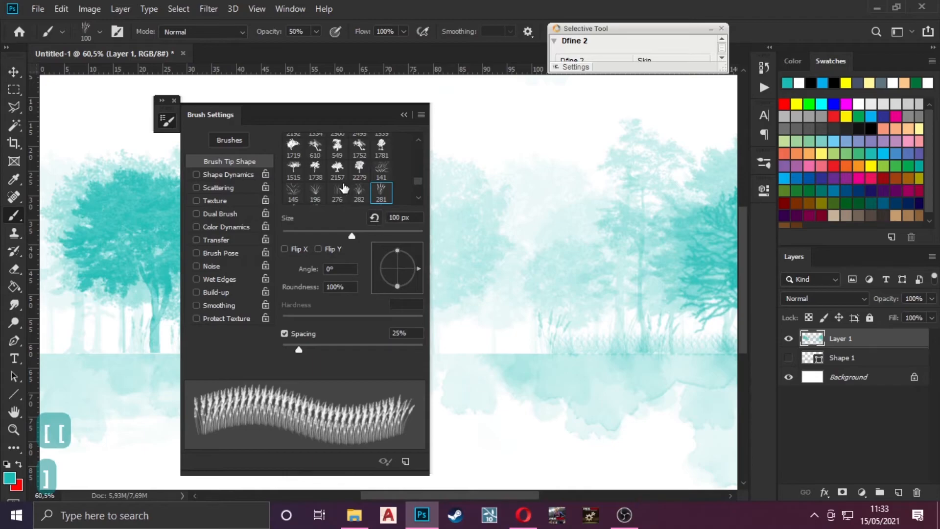
{"action": "left_click", "coordinate": [315, 194]}
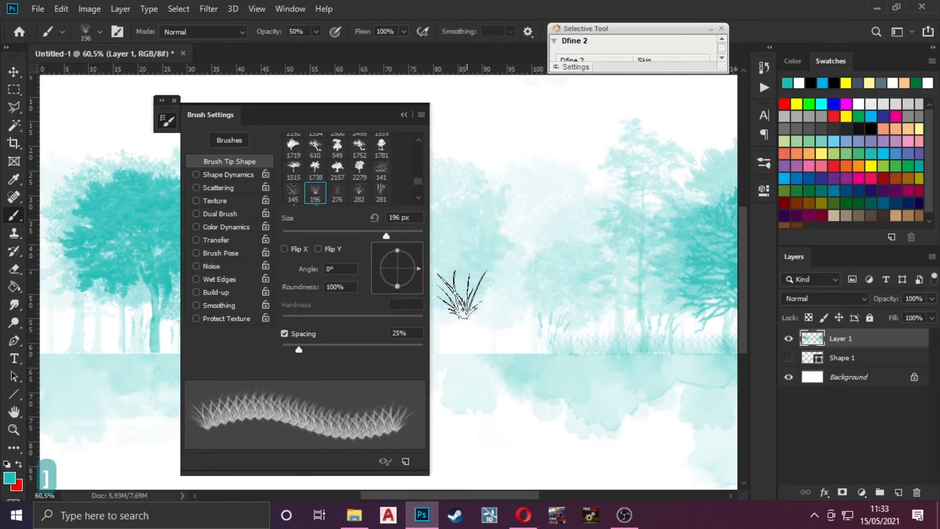
{"action": "left_click", "coordinate": [402, 115]}
{"action": "key", "text": "bracketleft"}
{"action": "key", "text": "bracketleft"}
{"action": "key", "text": "bracketleft"}
{"action": "key", "text": "bracketleft"}
{"action": "key", "text": "bracketleft"}
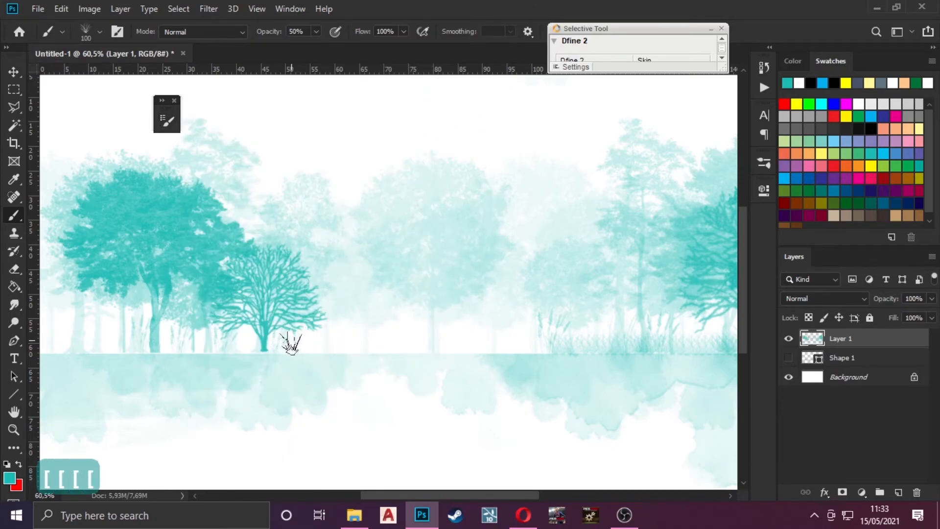
{"action": "left_click_drag", "start_coordinate": [110, 343], "coordinate": [315, 347]}
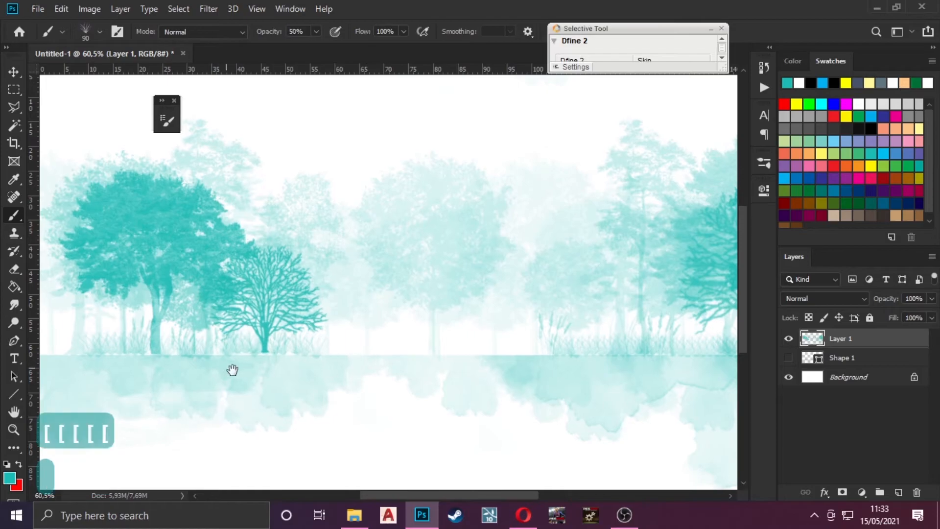
Undo the last four brush strokes in the grass along the ground line beneath the left-hand trees.
{"action": "left_click_drag", "start_coordinate": [225, 368], "coordinate": [487, 351]}
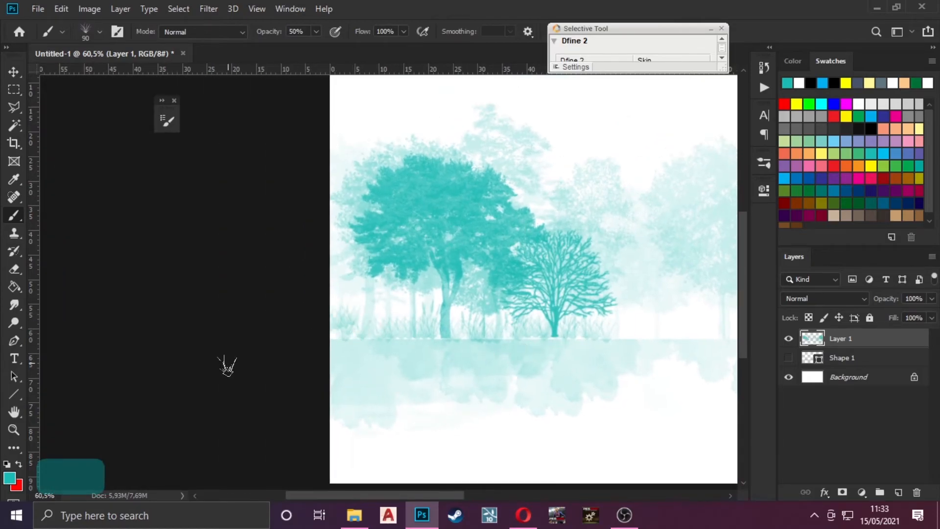
{"action": "scroll", "coordinate": [104, 347], "scroll_direction": "down", "scroll_amount": 2}
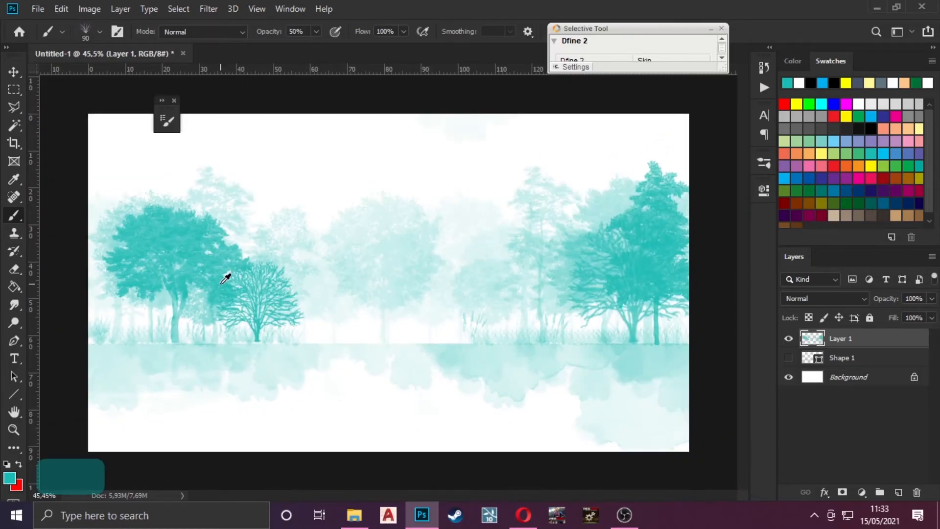
{"action": "scroll", "coordinate": [226, 278], "scroll_direction": "up", "scroll_amount": 1}
{"action": "key", "text": "ctrl+z"}
{"action": "key", "text": "ctrl+z"}
{"action": "key", "text": "ctrl+z"}
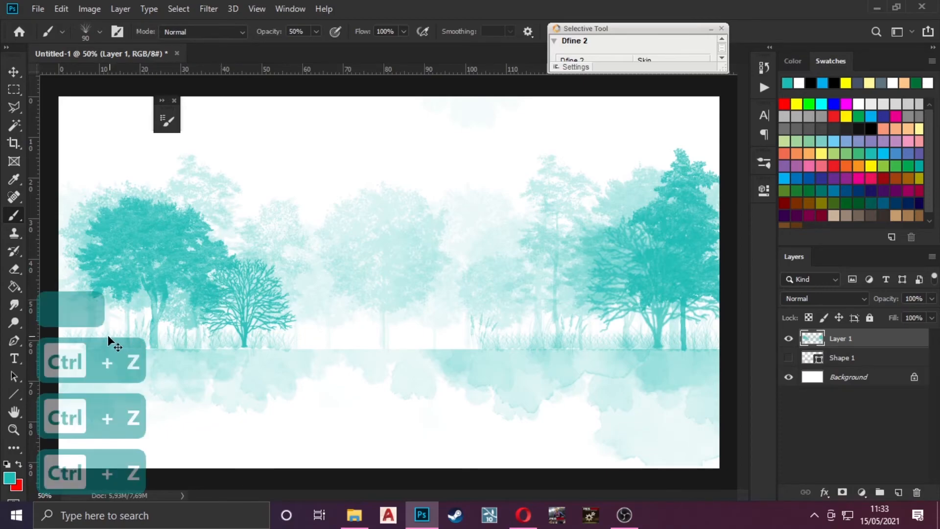
{"action": "key", "text": "ctrl+z"}
{"action": "scroll", "coordinate": [181, 346], "scroll_direction": "up", "scroll_amount": 1}
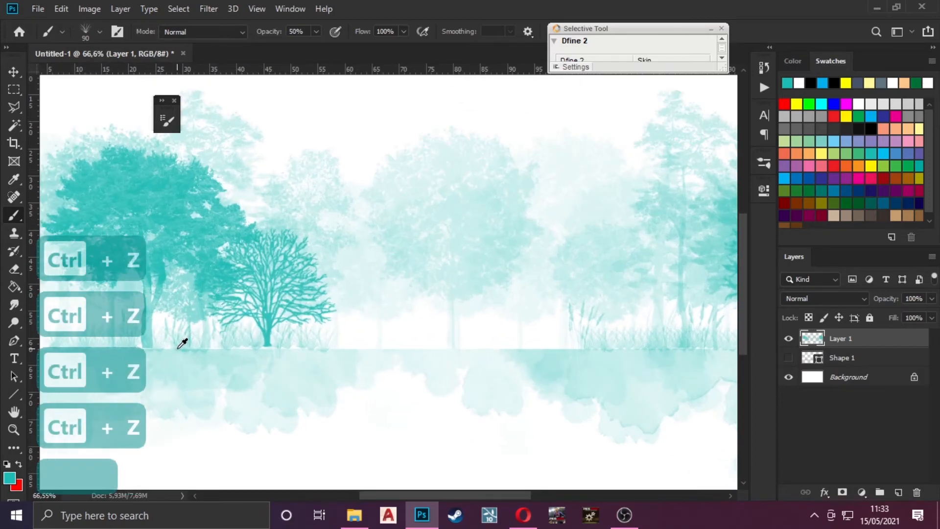
{"action": "left_click_drag", "start_coordinate": [182, 344], "coordinate": [408, 332]}
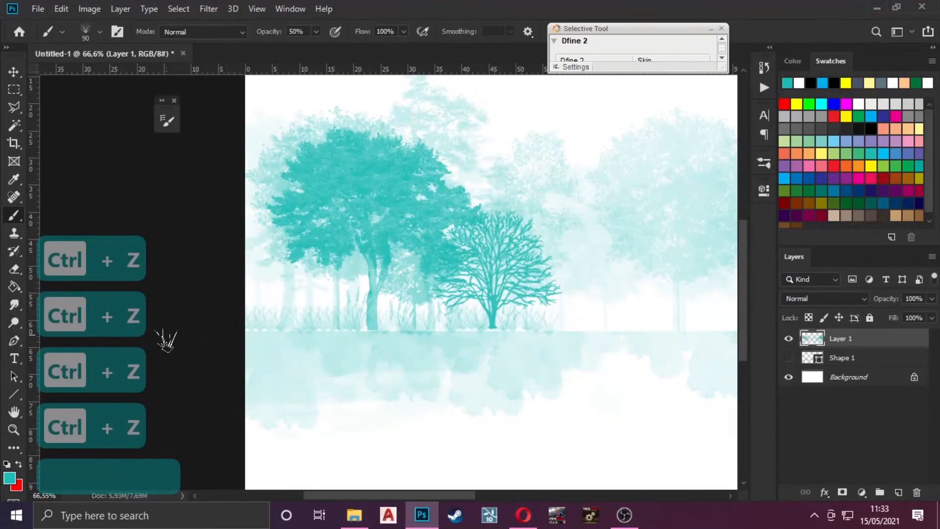
{"action": "scroll", "coordinate": [186, 343], "scroll_direction": "down", "scroll_amount": 2}
{"action": "scroll", "coordinate": [319, 321], "scroll_direction": "down", "scroll_amount": 2}
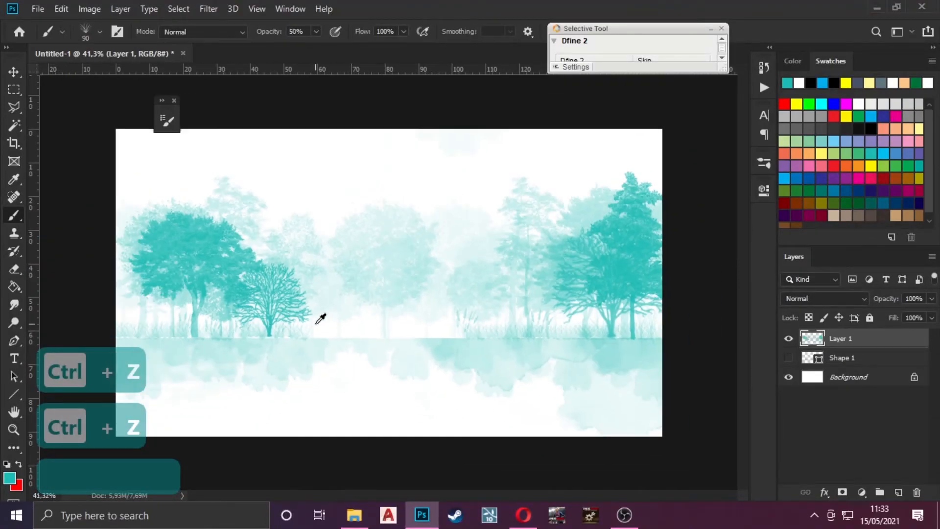
{"action": "scroll", "coordinate": [263, 236], "scroll_direction": "up", "scroll_amount": 1}
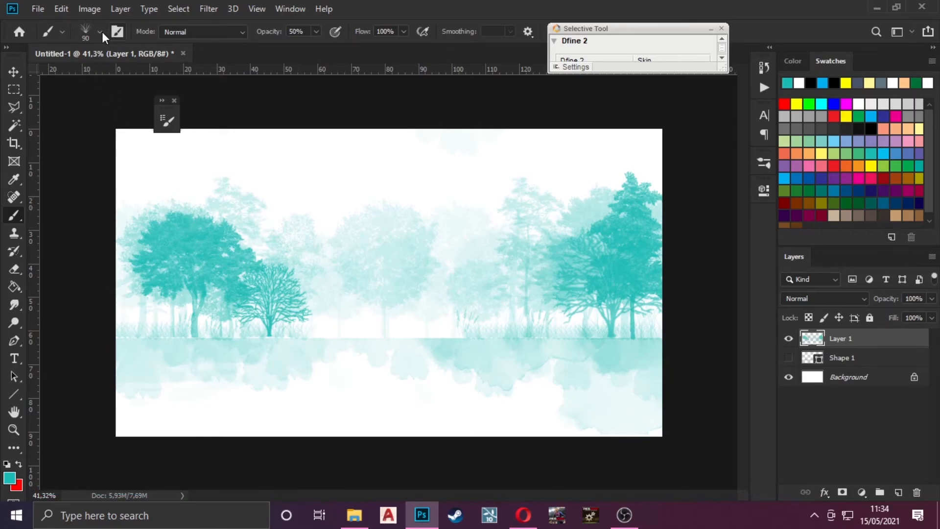
Paint a soft wash along the ground line beneath the right-hand trees using the 491 px brush reduced to 250 px.
{"action": "left_click", "coordinate": [170, 122]}
{"action": "scroll", "coordinate": [416, 202], "scroll_direction": "down", "scroll_amount": 5}
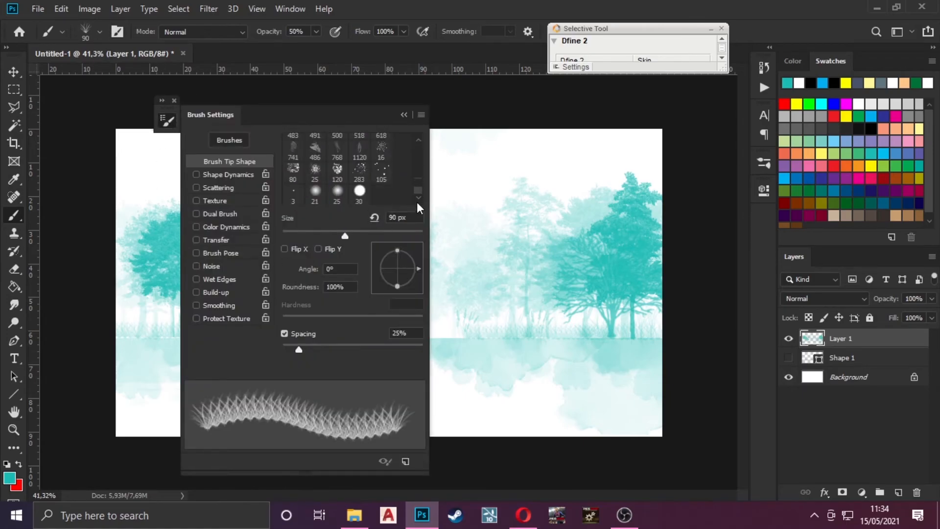
{"action": "scroll", "coordinate": [325, 153], "scroll_direction": "up", "scroll_amount": 1}
{"action": "left_click", "coordinate": [315, 148]}
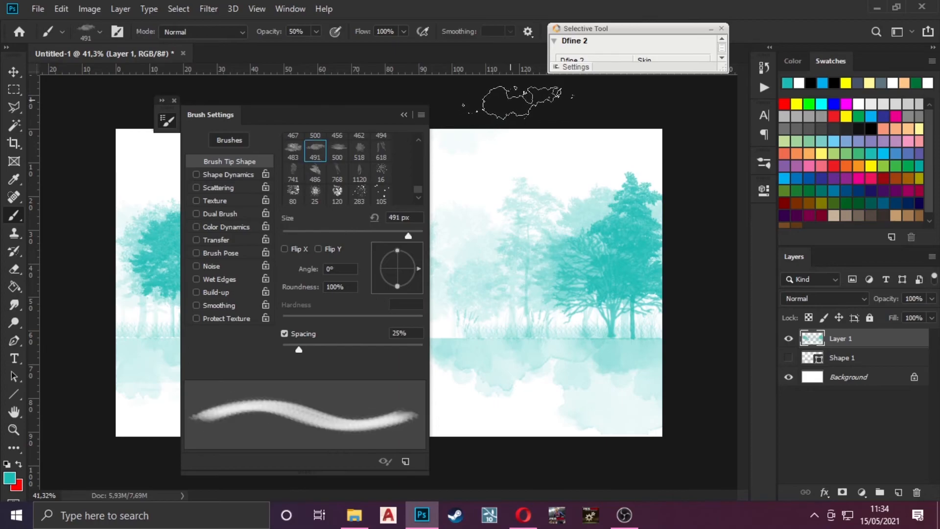
{"action": "key", "text": "bracketleft"}
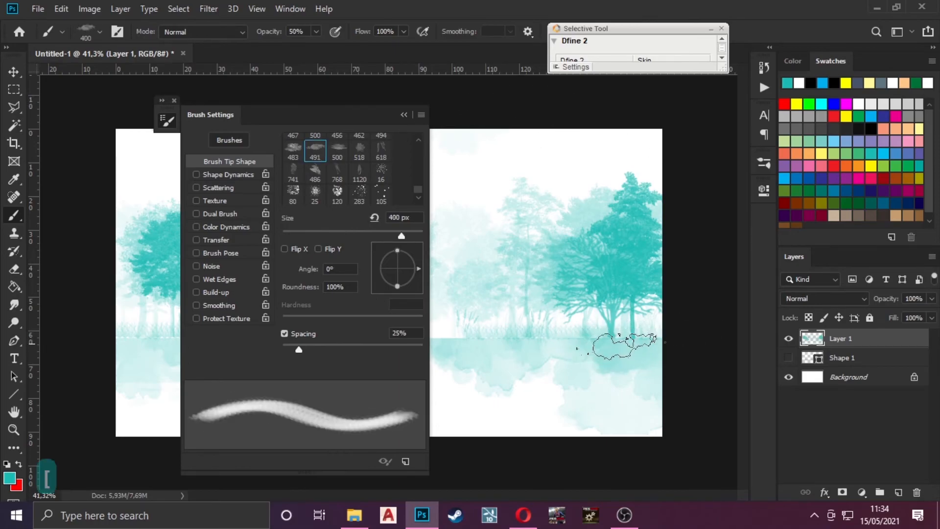
{"action": "key", "text": "bracketleft"}
{"action": "key", "text": "bracketleft"}
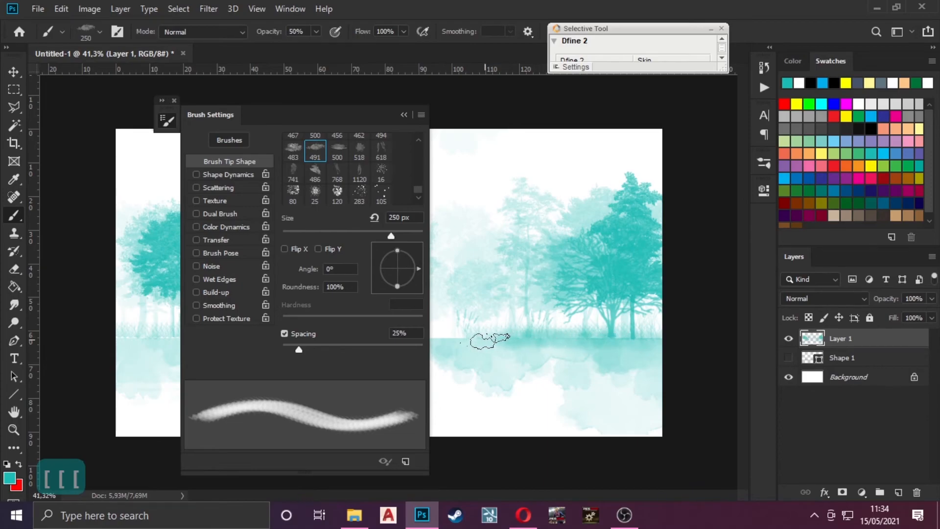
{"action": "key", "text": "space"}
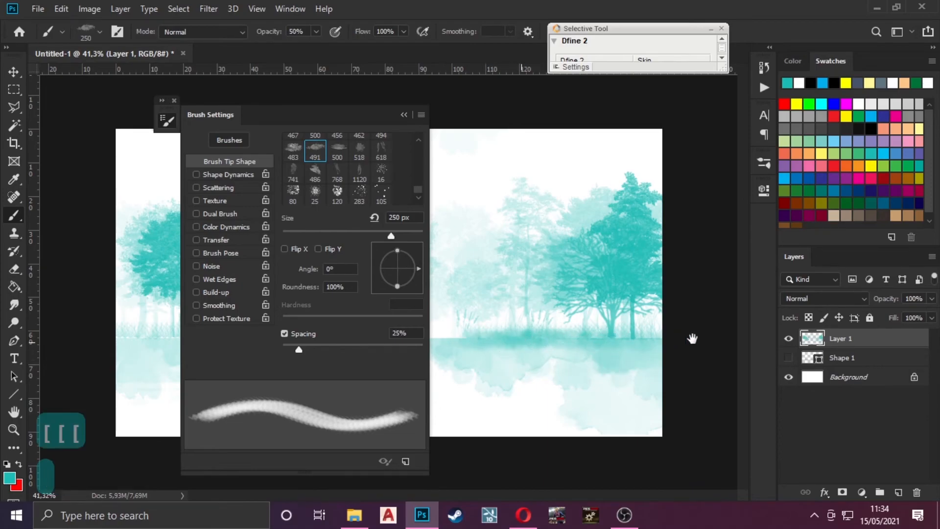
{"action": "left_click", "coordinate": [405, 114]}
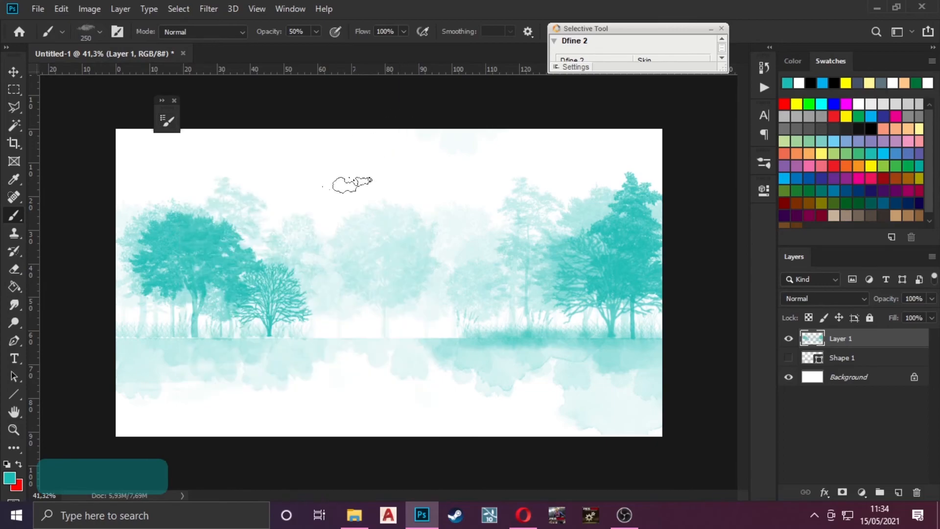
Paint the same soft wash along the ground line beneath the left-hand trees with the 250 px brush.
{"action": "scroll", "coordinate": [323, 318], "scroll_direction": "up", "scroll_amount": 2}
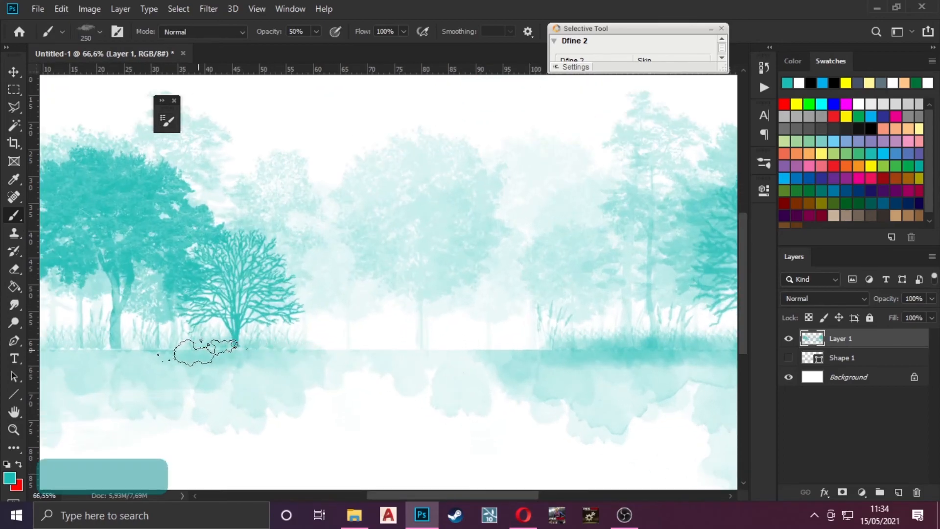
{"action": "scroll", "coordinate": [370, 371], "scroll_direction": "down", "scroll_amount": 1}
{"action": "scroll", "coordinate": [369, 371], "scroll_direction": "down", "scroll_amount": 1}
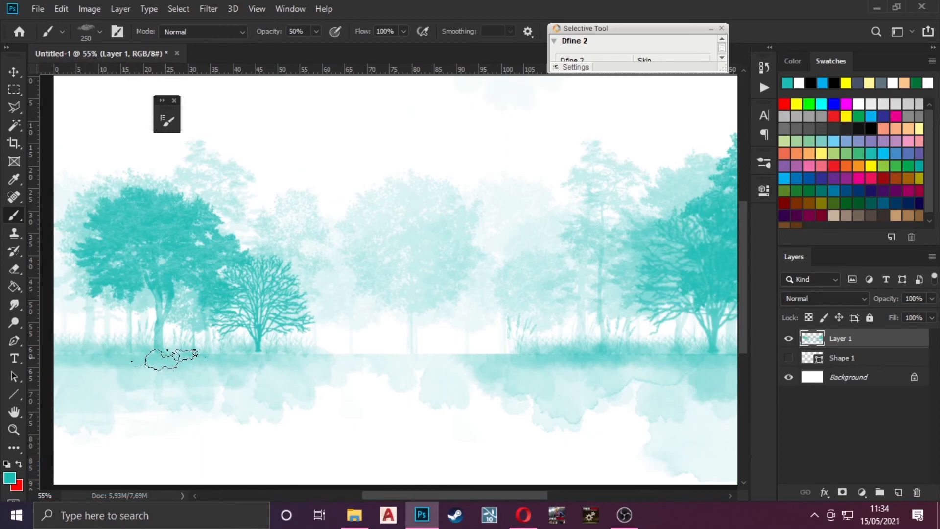
{"action": "scroll", "coordinate": [245, 353], "scroll_direction": "down", "scroll_amount": 1}
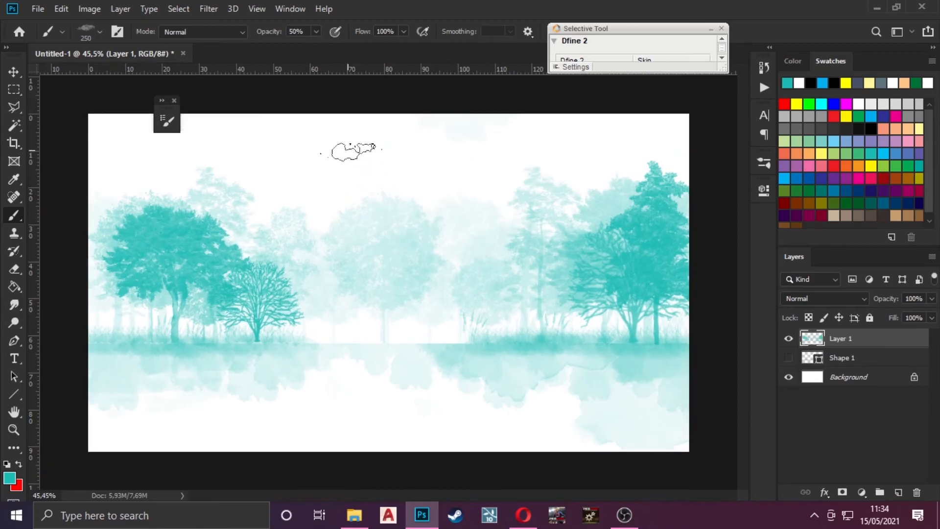
Save the artwork as a JPEG named Brushes in the Pictures folder at maximum quality 12 with the Baseline Optimized format.
{"action": "left_click", "coordinate": [38, 9]}
{"action": "left_click", "coordinate": [63, 161]}
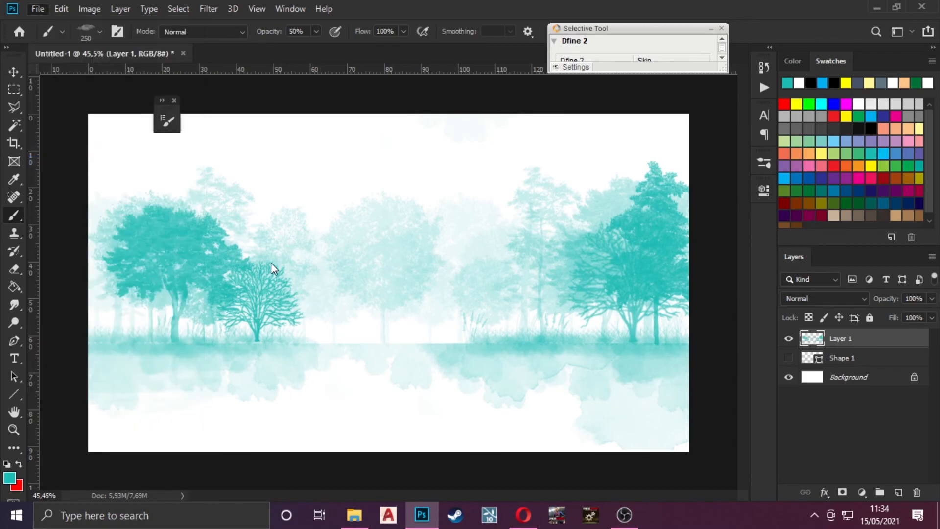
{"action": "left_click", "coordinate": [245, 278]}
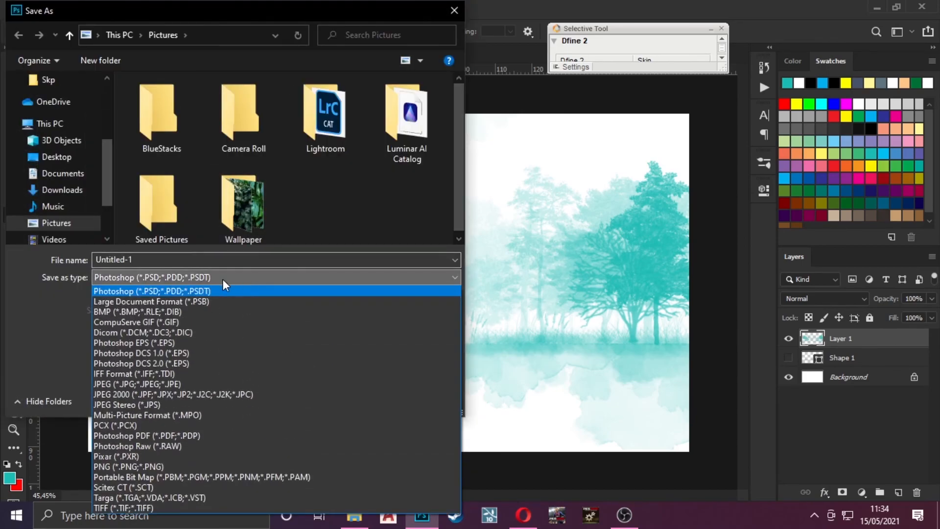
{"action": "left_click", "coordinate": [137, 383]}
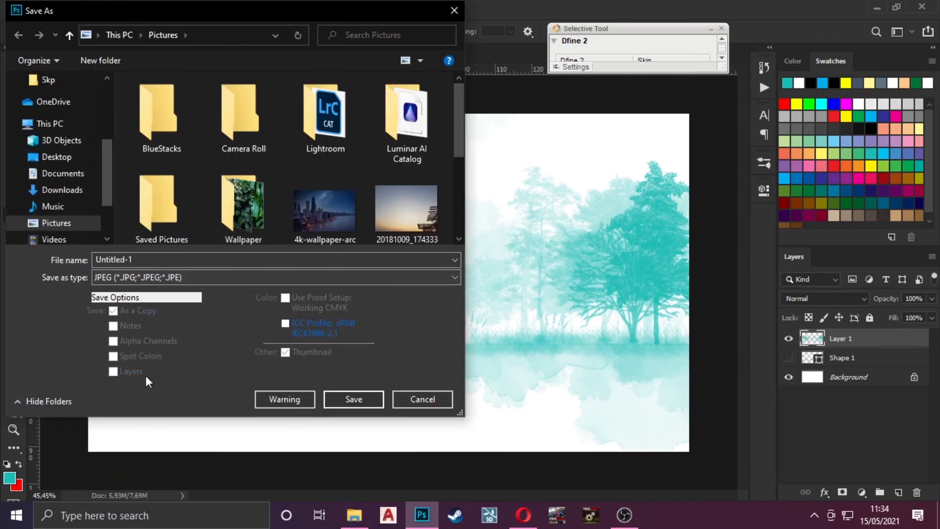
{"action": "left_click", "coordinate": [153, 260]}
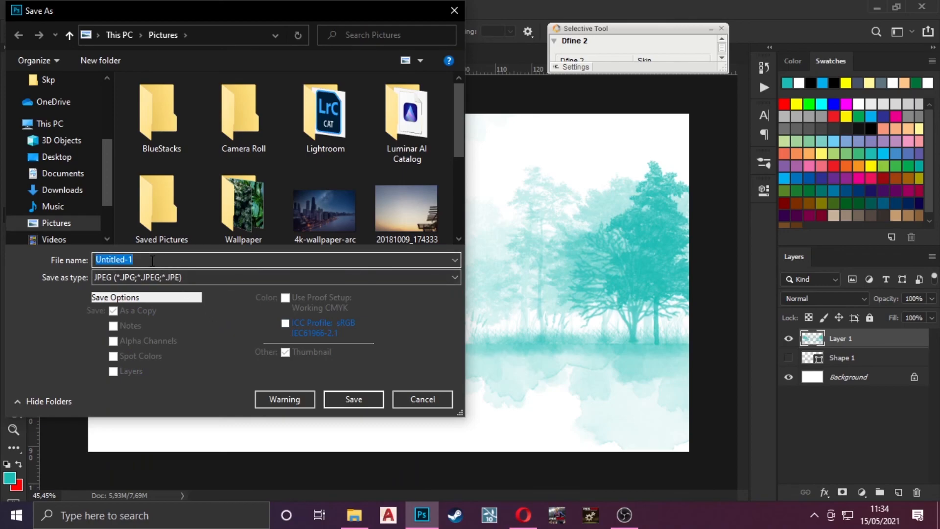
{"action": "type", "text": "Brush"}
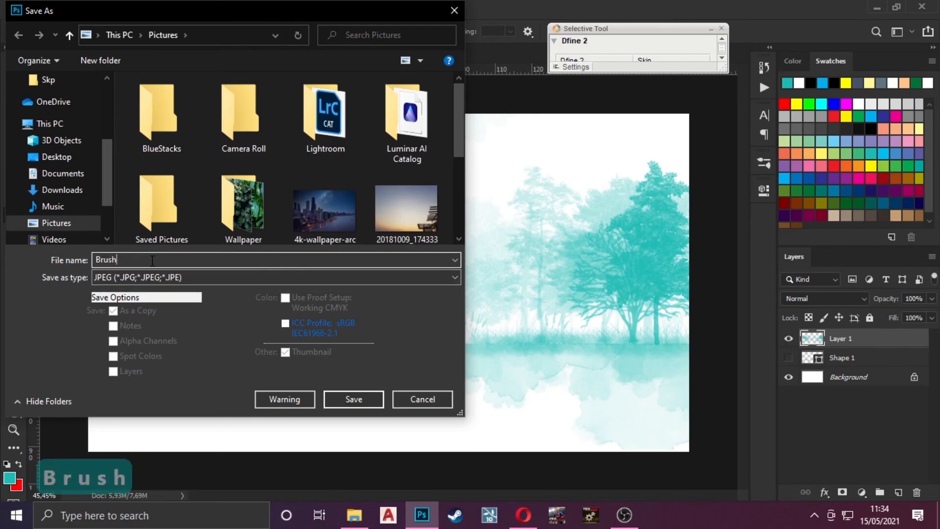
{"action": "type", "text": "es"}
{"action": "left_click", "coordinate": [340, 398]}
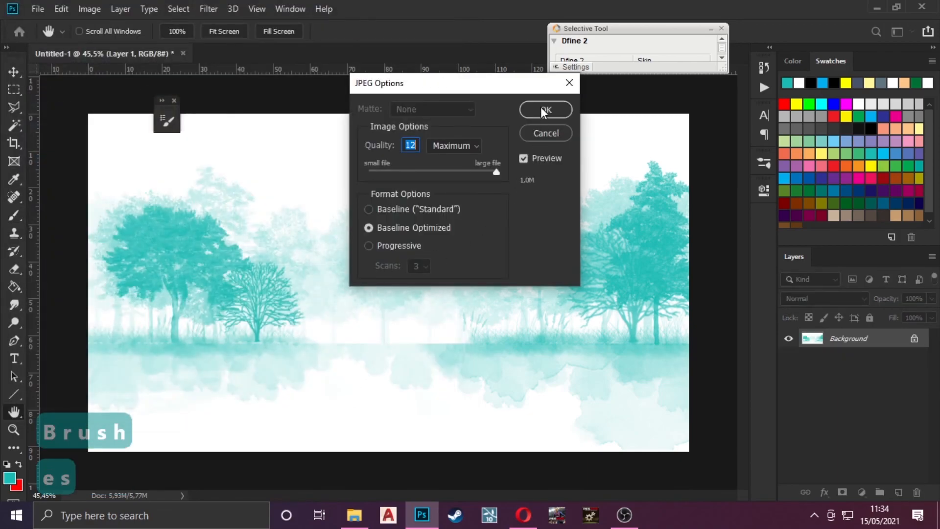
{"action": "left_click", "coordinate": [541, 108]}
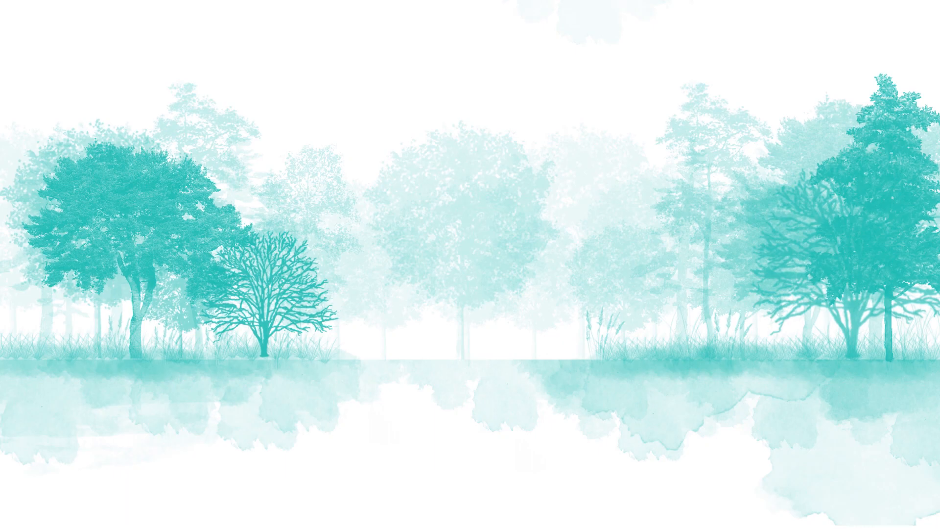